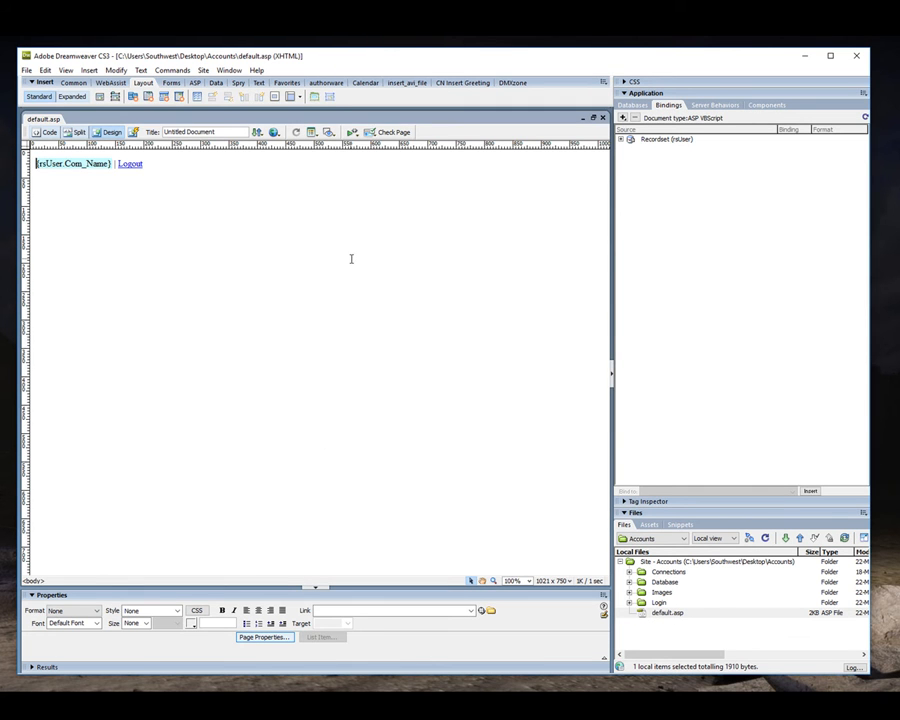
Remove the hyperlink from the Logout text, keeping the word as plain text.
{"action": "left_click_drag", "start_coordinate": [163, 163], "coordinate": [118, 163]}
{"action": "left_click", "coordinate": [353, 611]}
{"action": "key", "text": "Delete"}
{"action": "left_click", "coordinate": [269, 418]}
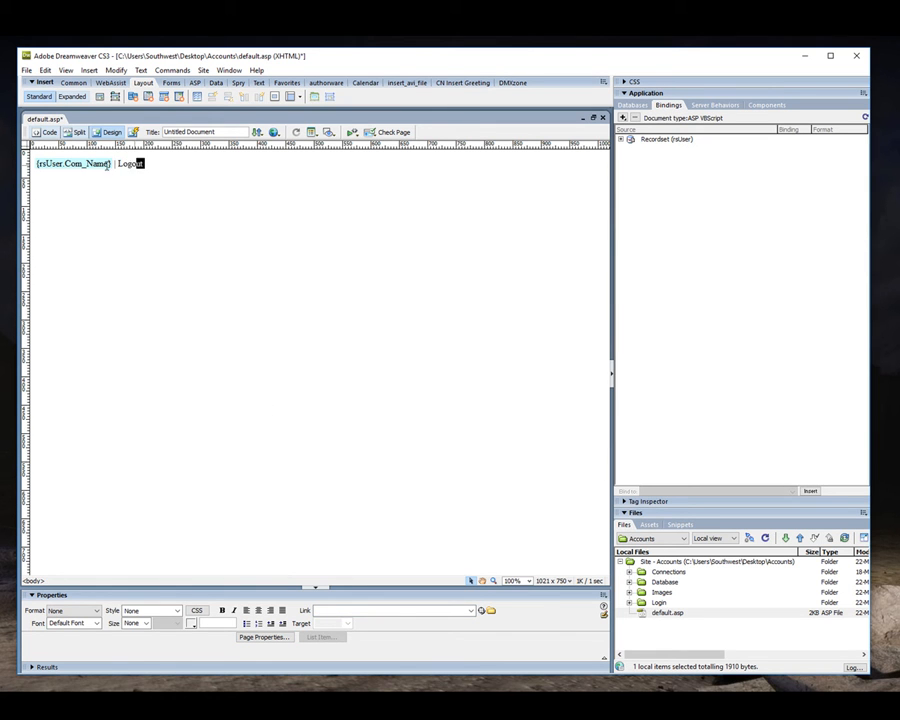
Remove the rsUser.Com_Name dynamic text behavior and delete the leftover Logout text so the page is empty.
{"action": "triple_click", "coordinate": [164, 167]}
{"action": "left_click", "coordinate": [714, 105]}
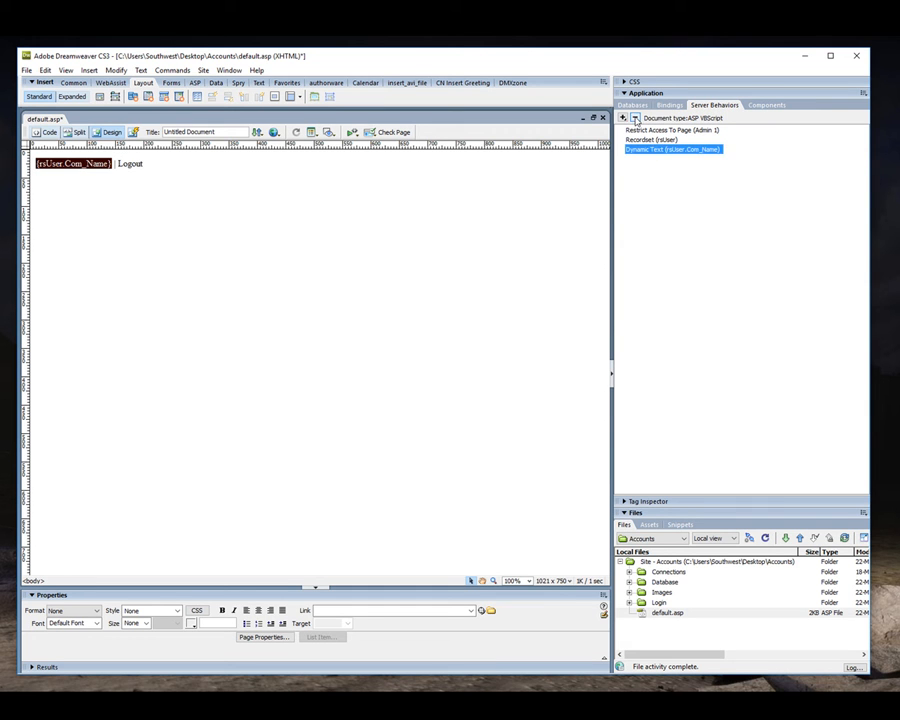
{"action": "left_click", "coordinate": [634, 118]}
{"action": "left_click_drag", "start_coordinate": [72, 165], "coordinate": [7, 160]}
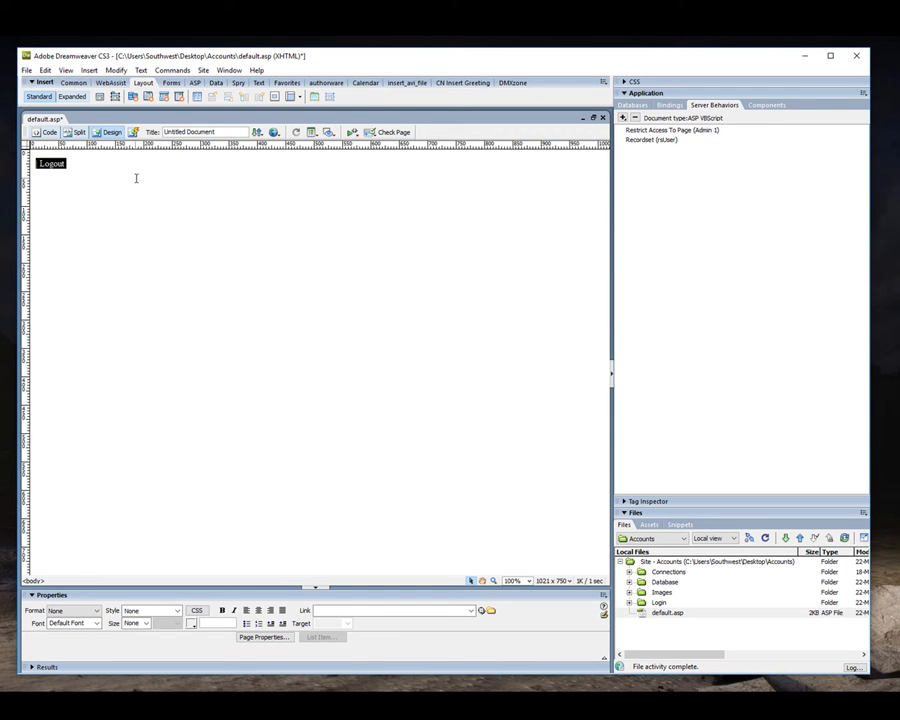
{"action": "key", "text": "Delete"}
Insert a one-row table on the empty page, 100 percent wide with border thickness 0.
{"action": "left_click", "coordinate": [198, 97]}
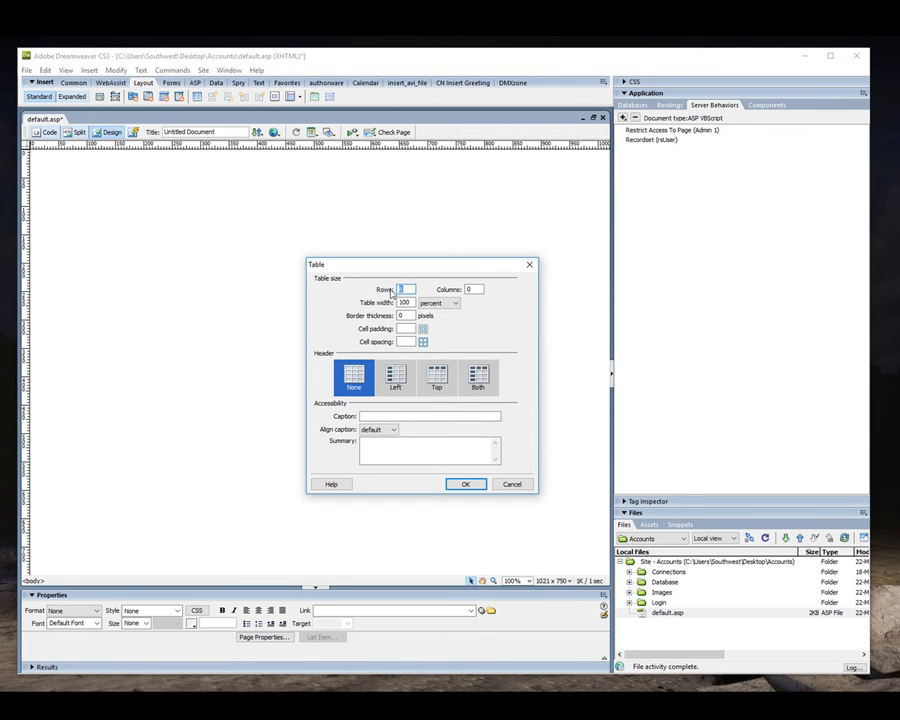
{"action": "left_click_drag", "start_coordinate": [403, 268], "coordinate": [387, 253]}
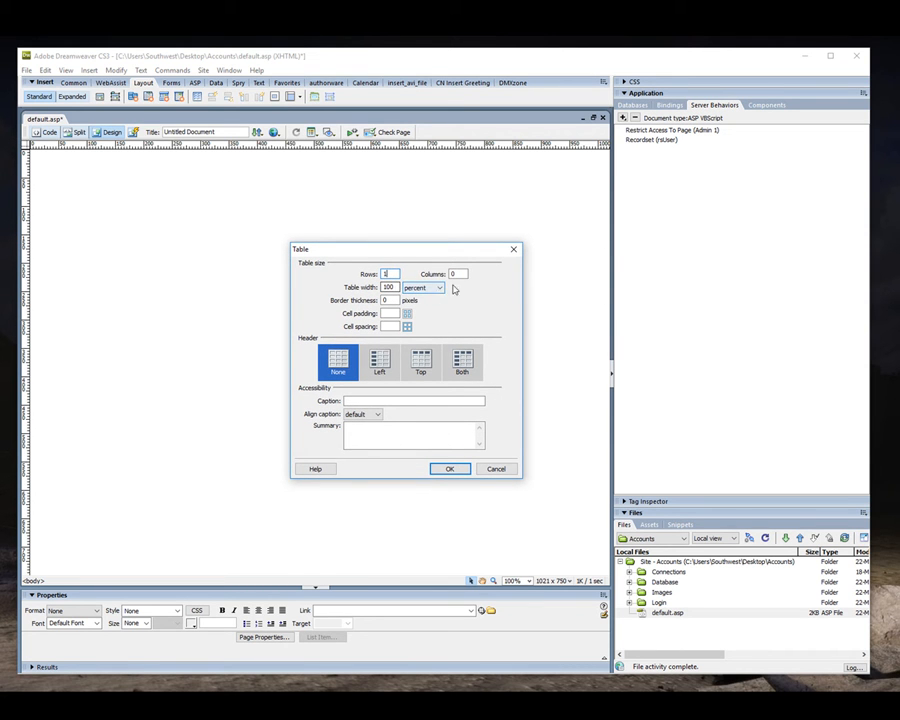
{"action": "left_click", "coordinate": [448, 469]}
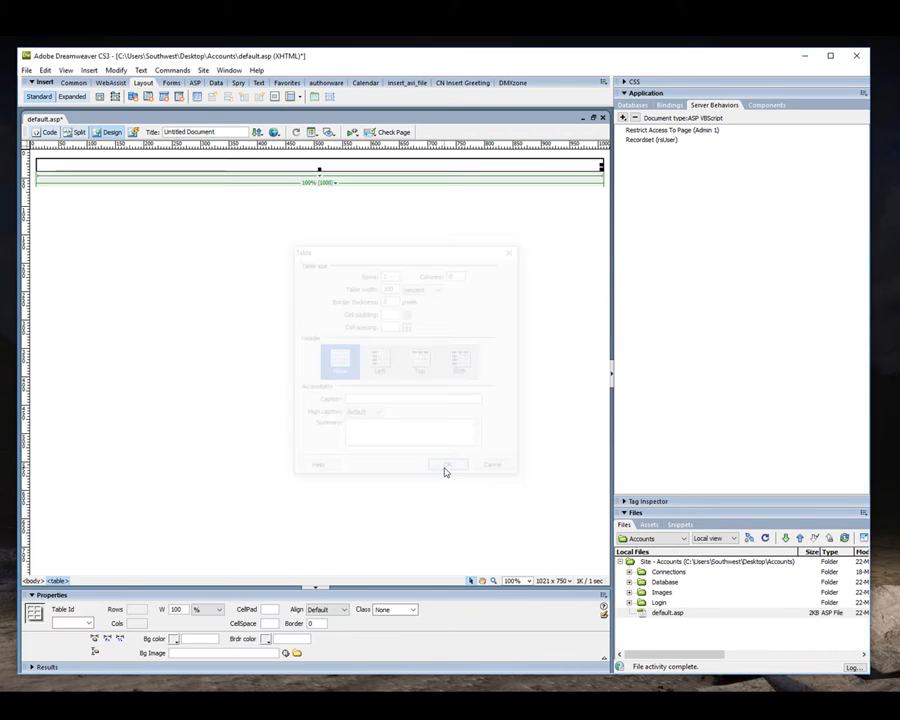
In the page properties, set the page font to Geneva, Arial, Helvetica, sans-serif at 14 pixels.
{"action": "left_click", "coordinate": [333, 163]}
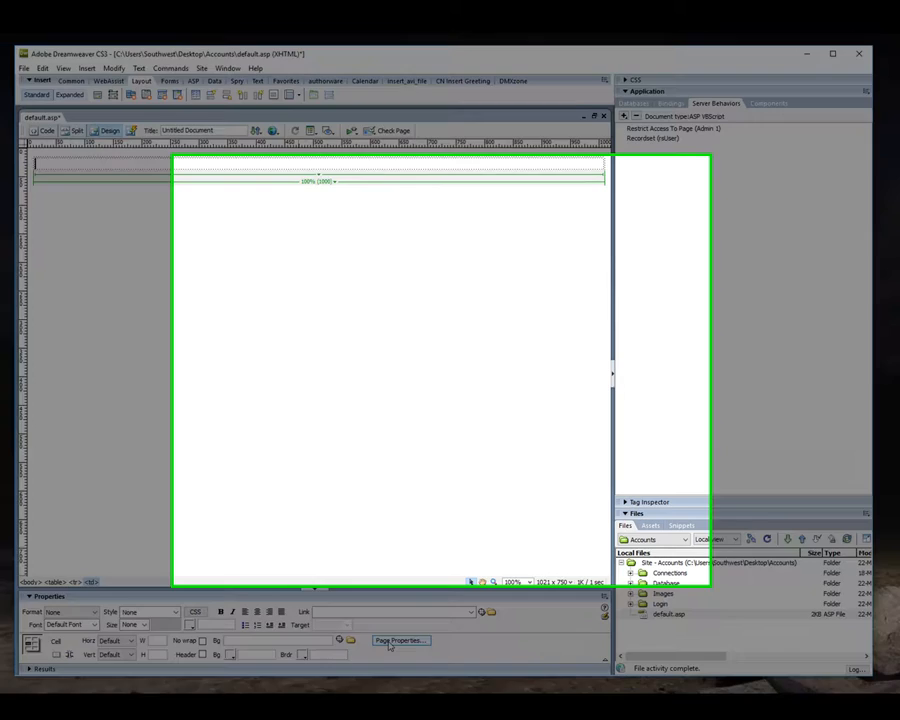
{"action": "left_click", "coordinate": [390, 641]}
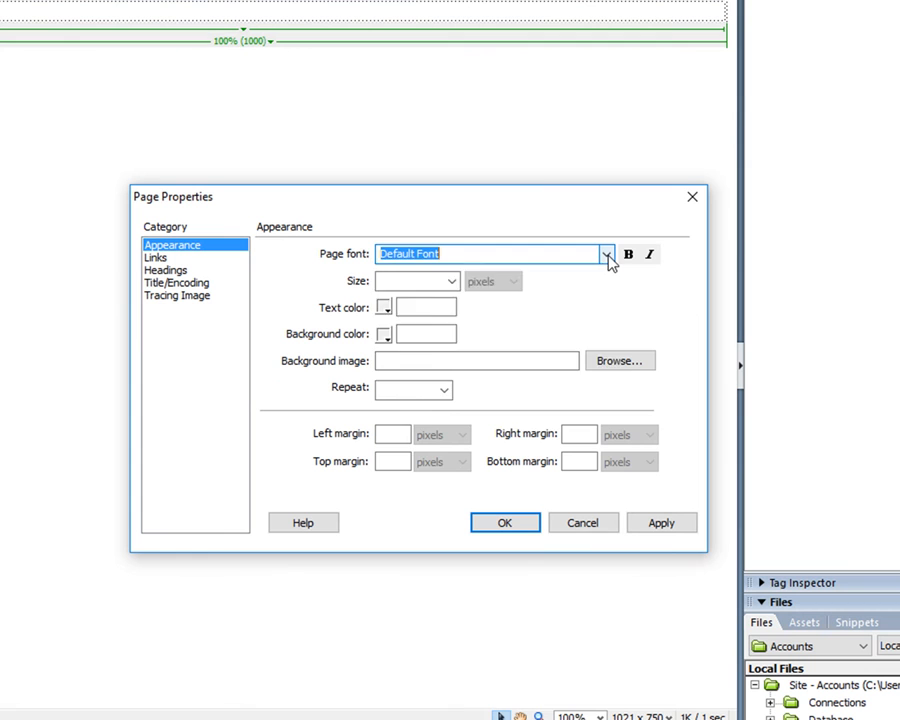
{"action": "left_click", "coordinate": [607, 255]}
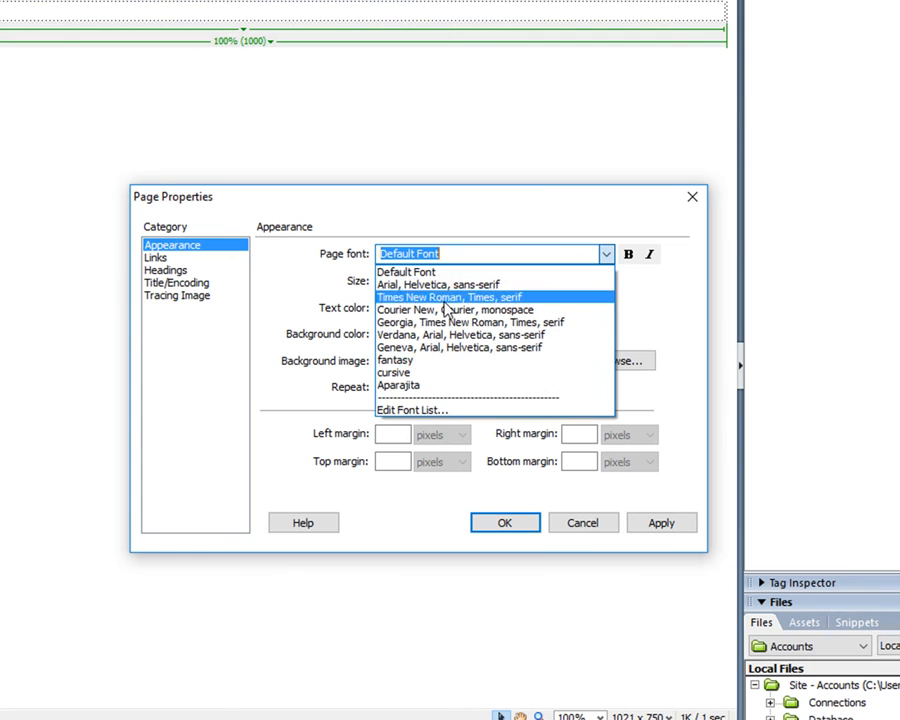
{"action": "left_click", "coordinate": [441, 348]}
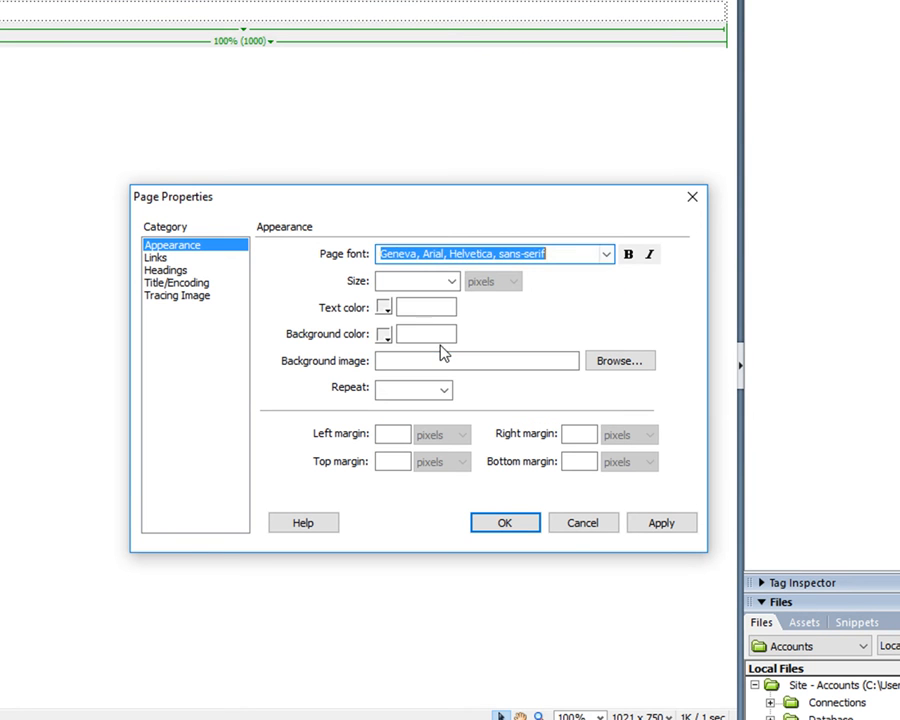
{"action": "left_click", "coordinate": [452, 281]}
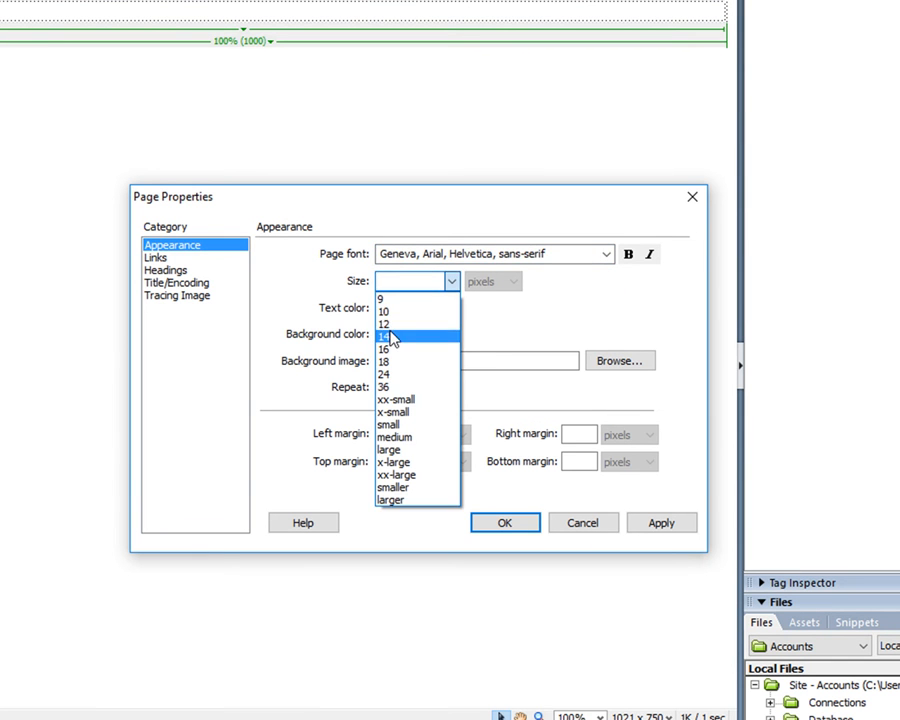
{"action": "left_click", "coordinate": [391, 337]}
Set the page background color to #333333 and the top margin to 0 pixels, and apply the page properties.
{"action": "left_click", "coordinate": [385, 336]}
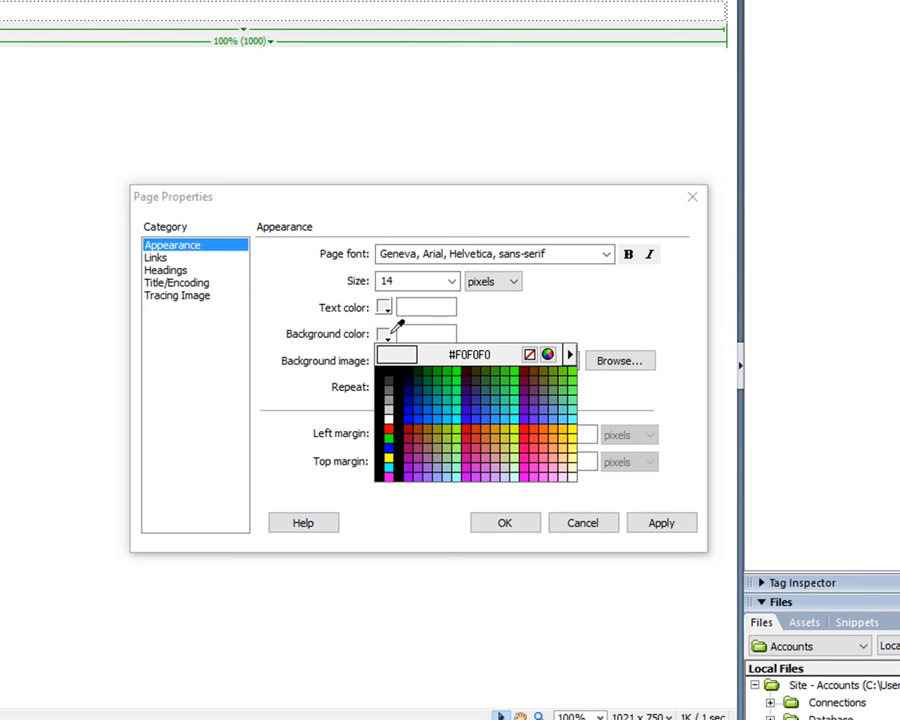
{"action": "left_click", "coordinate": [390, 379]}
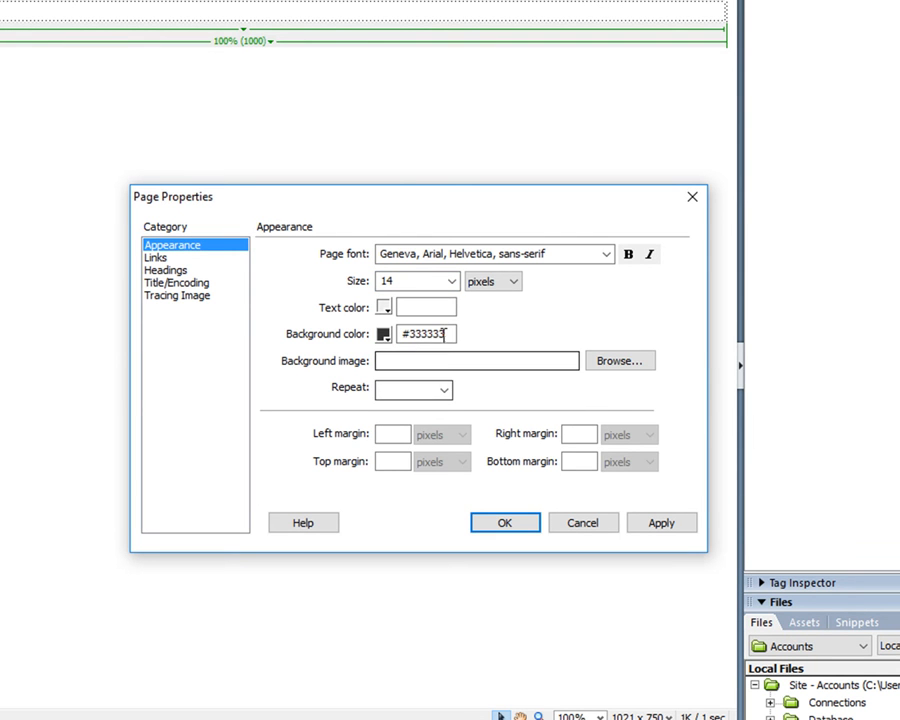
{"action": "left_click_drag", "start_coordinate": [428, 334], "coordinate": [449, 334]}
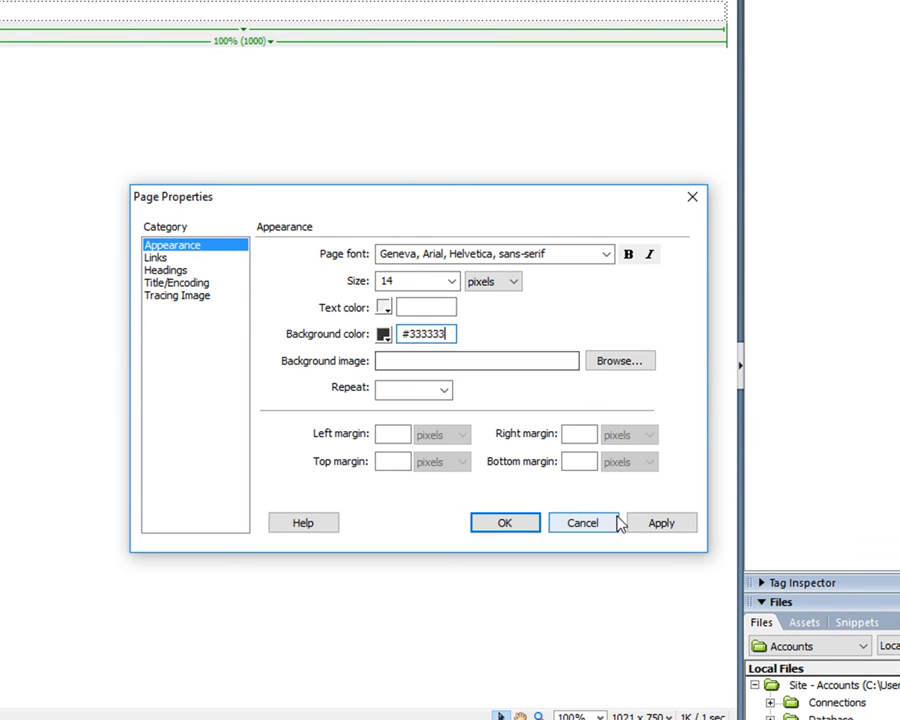
{"action": "left_click", "coordinate": [388, 462]}
{"action": "type", "text": "0"}
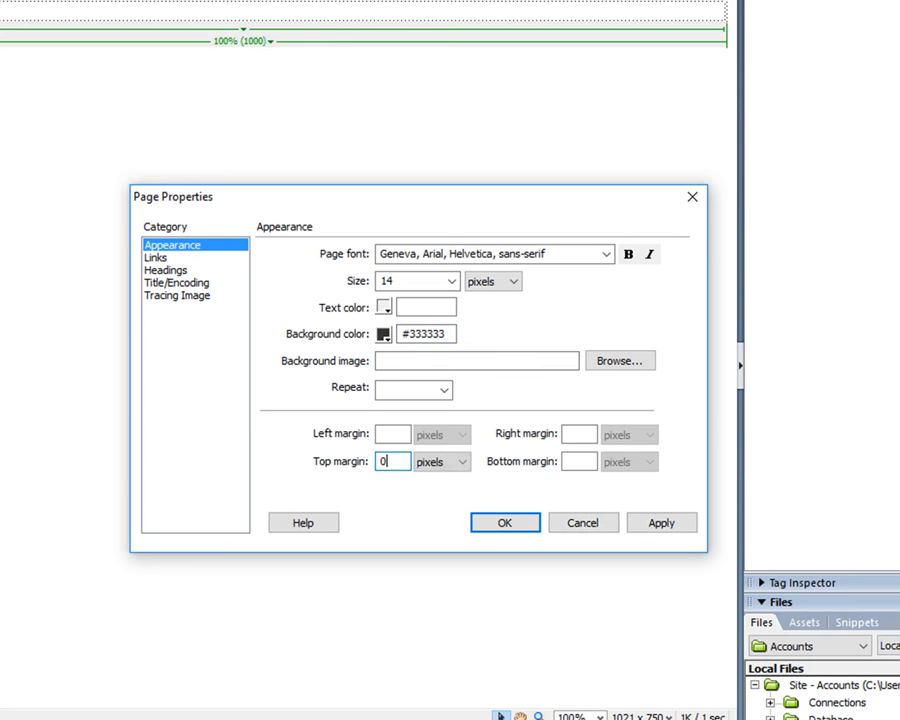
{"action": "left_click", "coordinate": [657, 522]}
{"action": "left_click", "coordinate": [485, 525]}
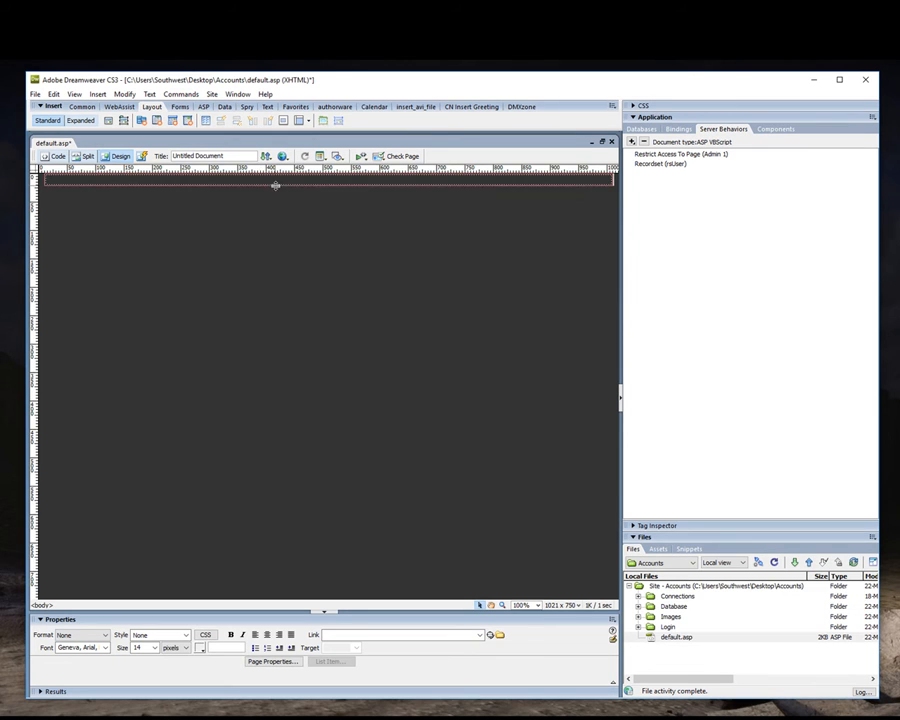
Insert a nested table inside the full-width table's cell with 8 rows, 1000 pixels wide and border 0.
{"action": "left_click", "coordinate": [282, 181]}
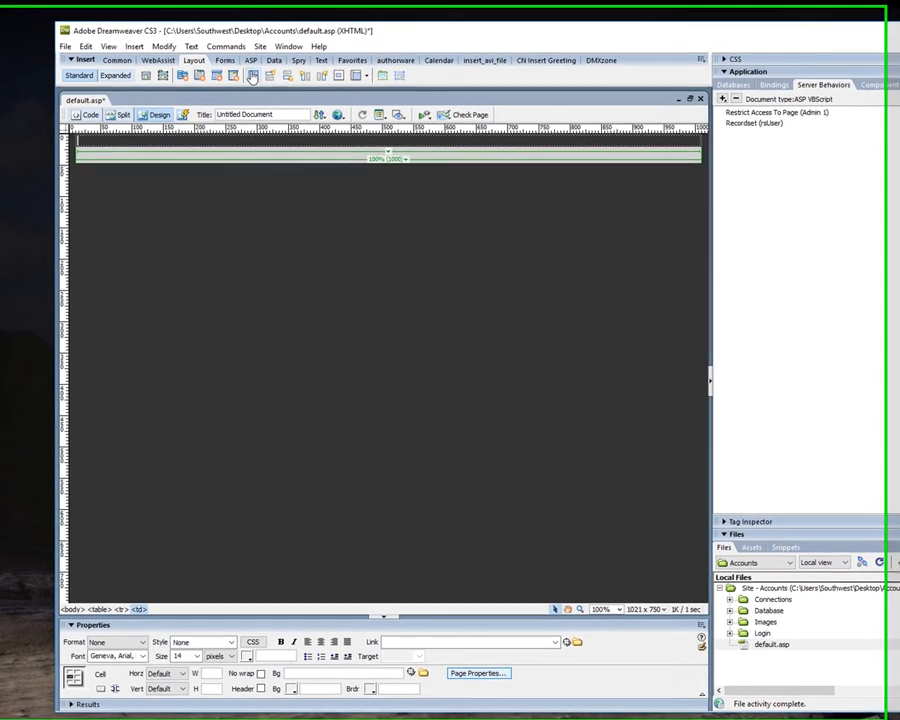
{"action": "key", "text": "ctrl+alt+t"}
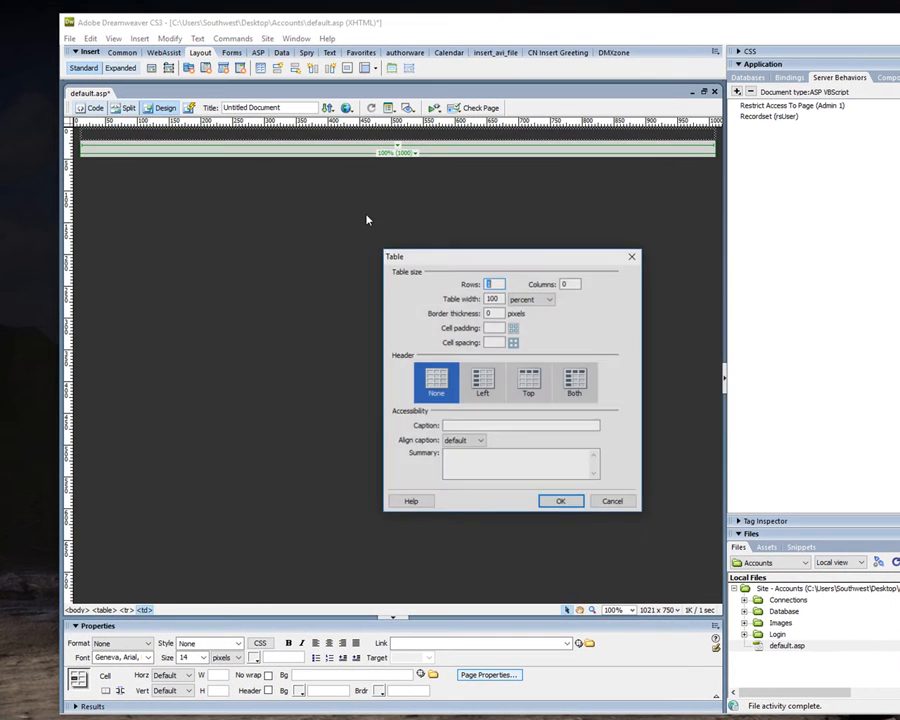
{"action": "type", "text": "1"}
{"action": "key", "text": "Tab"}
{"action": "type", "text": "1"}
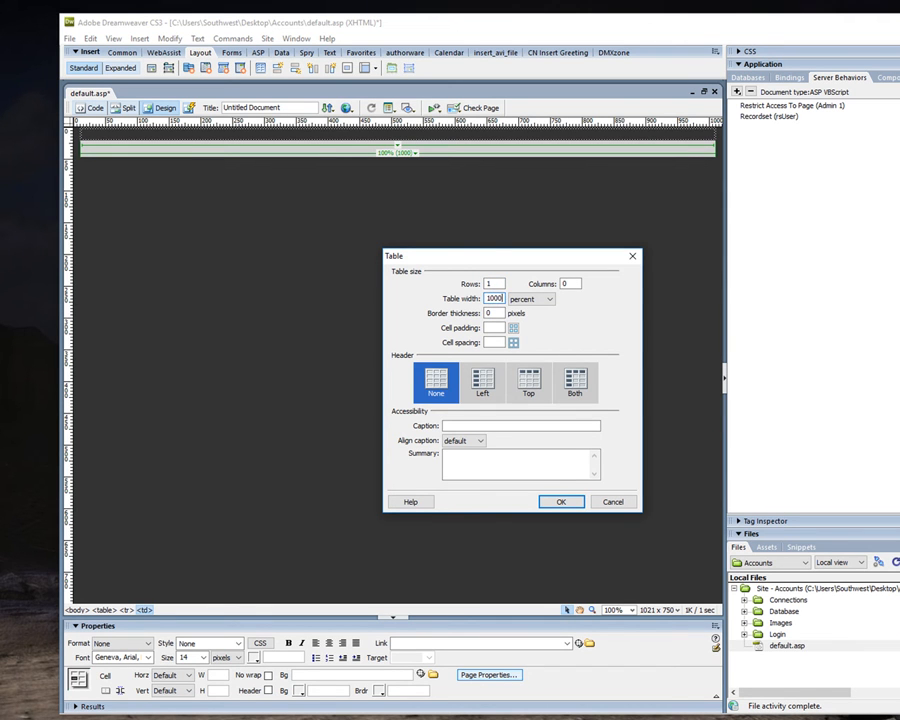
{"action": "left_click", "coordinate": [538, 298]}
{"action": "left_click", "coordinate": [531, 314]}
{"action": "left_click_drag", "start_coordinate": [498, 284], "coordinate": [484, 284]}
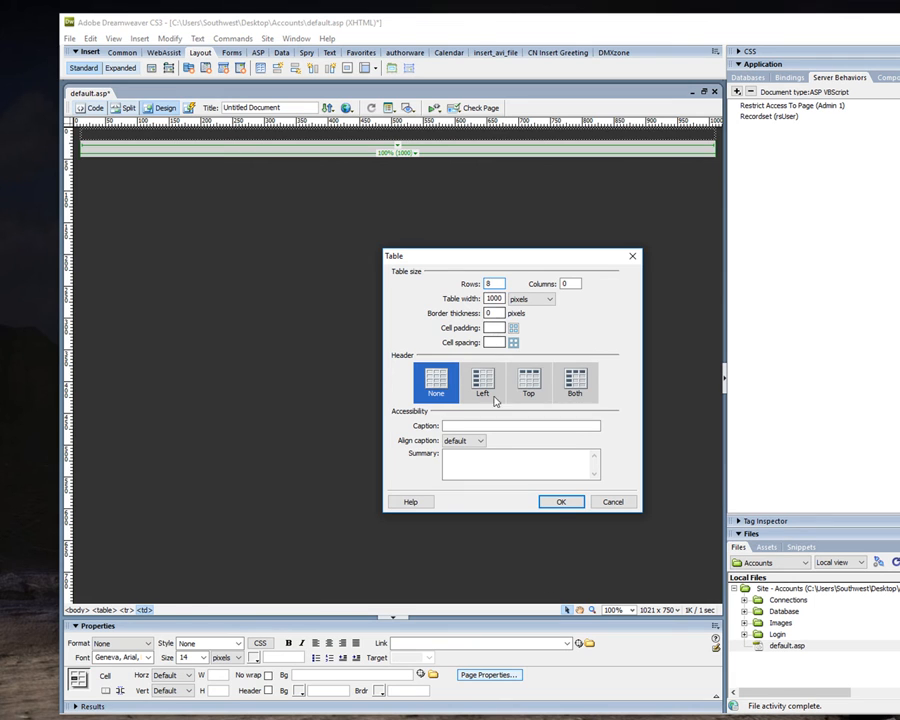
{"action": "left_click", "coordinate": [558, 501]}
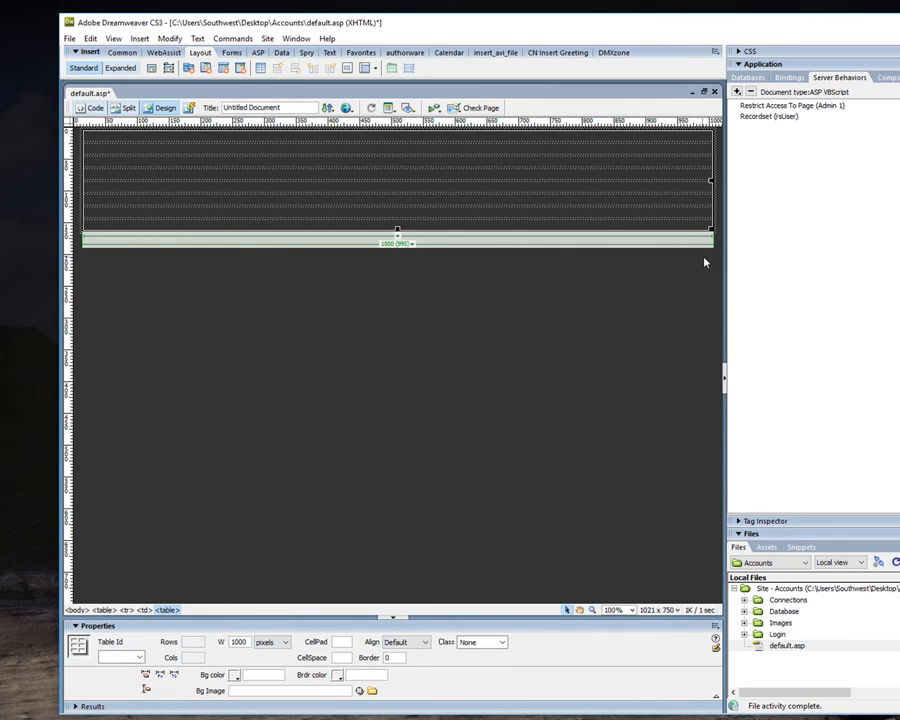
Collapse the side panels to widen the page view, and center-align the nested 1000-pixel table.
{"action": "left_click", "coordinate": [725, 372]}
{"action": "left_click", "coordinate": [744, 174]}
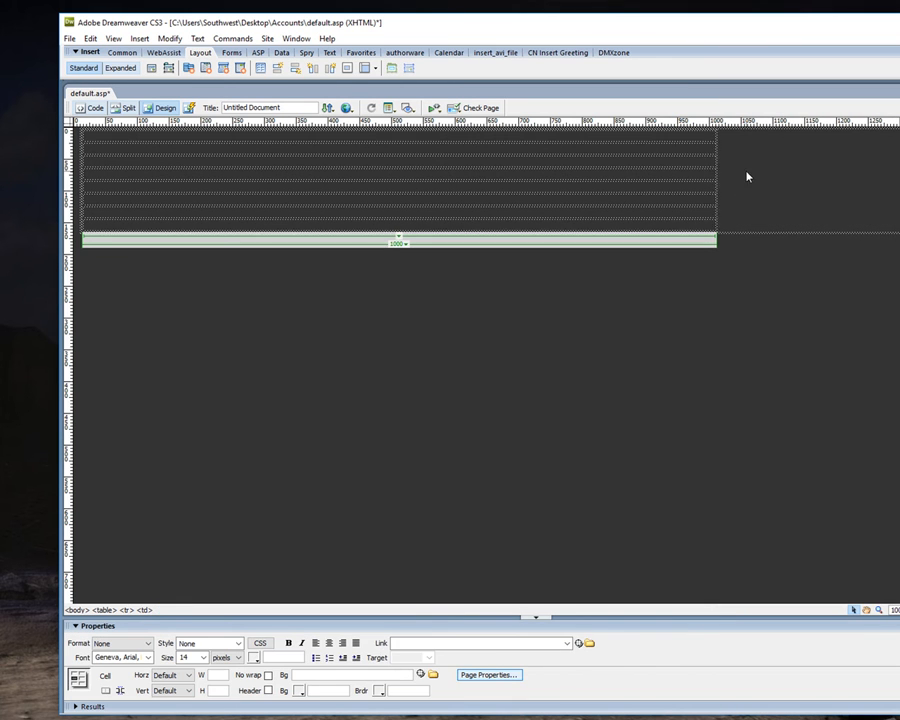
{"action": "left_click", "coordinate": [717, 200]}
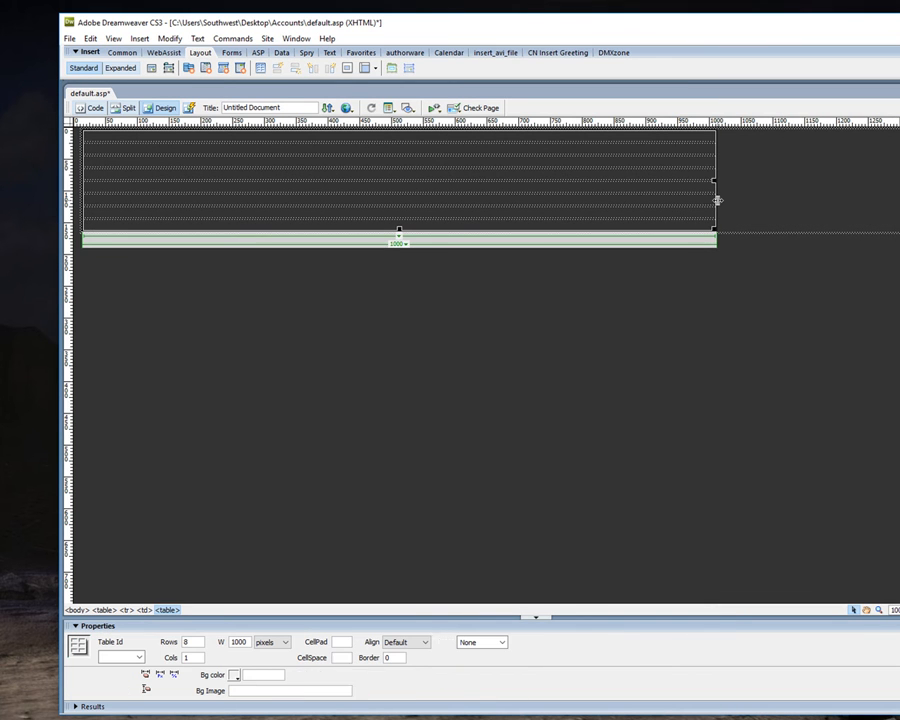
{"action": "left_click", "coordinate": [408, 642]}
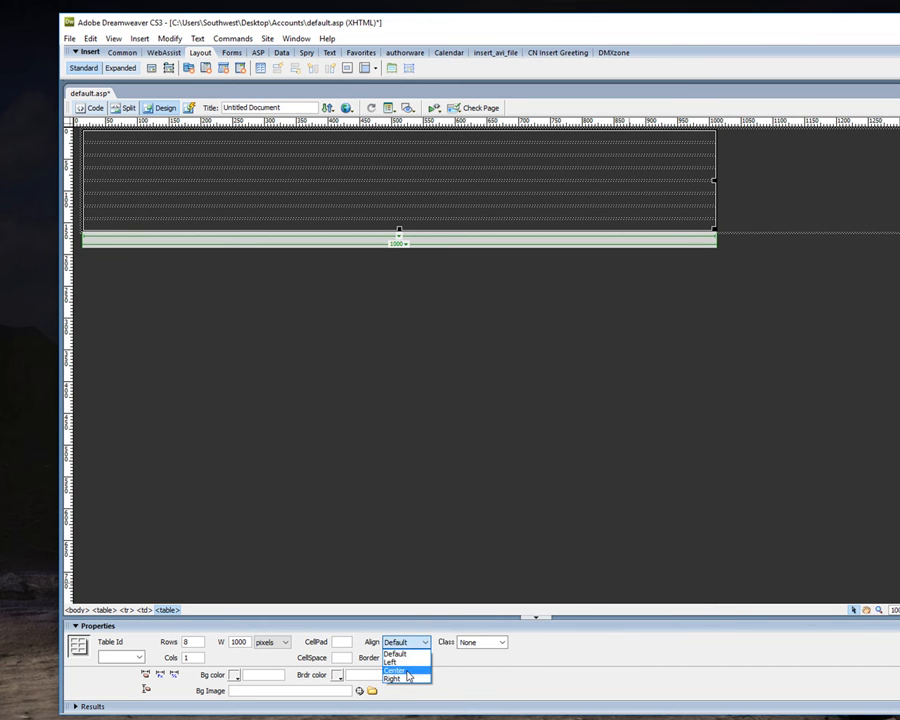
{"action": "left_click", "coordinate": [400, 668]}
{"action": "left_click", "coordinate": [382, 438]}
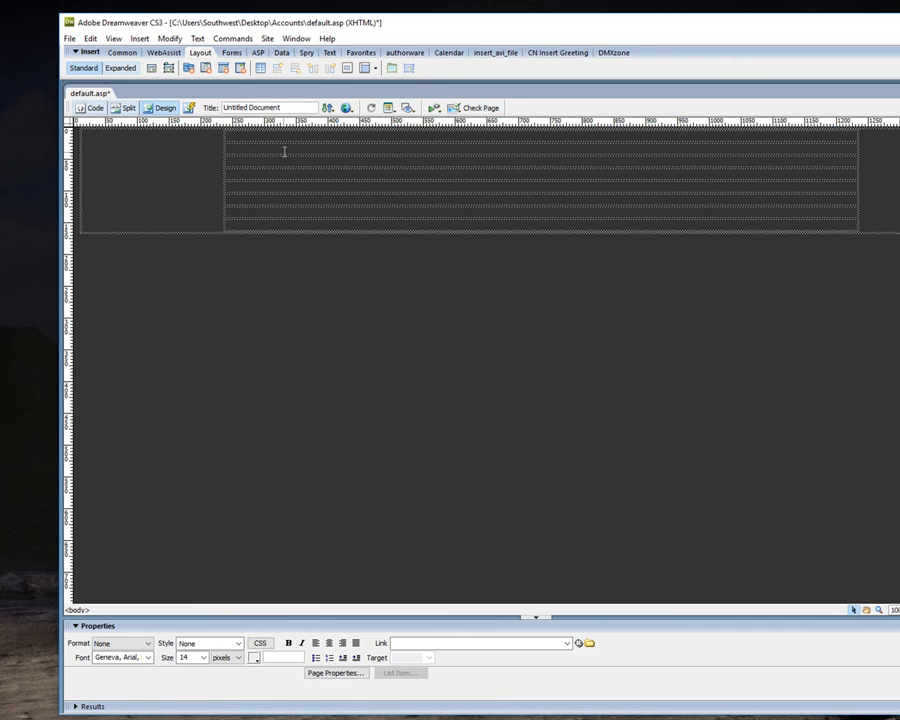
Set the nested table's cell spacing to 0 and its background color to white, #FFFFFF.
{"action": "left_click_drag", "start_coordinate": [284, 137], "coordinate": [285, 229]}
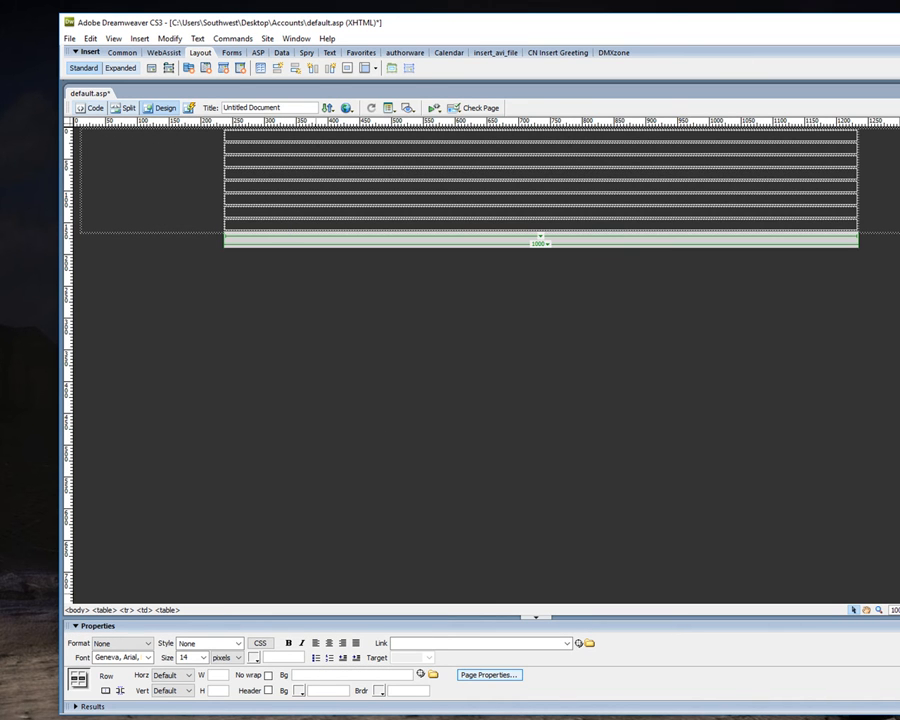
{"action": "left_click", "coordinate": [856, 217]}
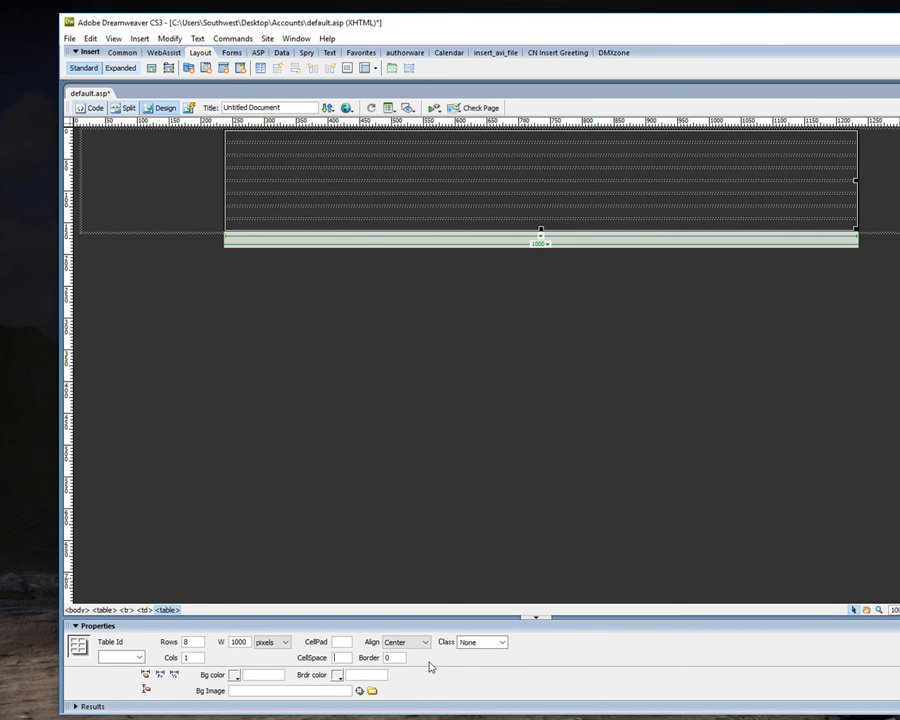
{"action": "left_click", "coordinate": [341, 642]}
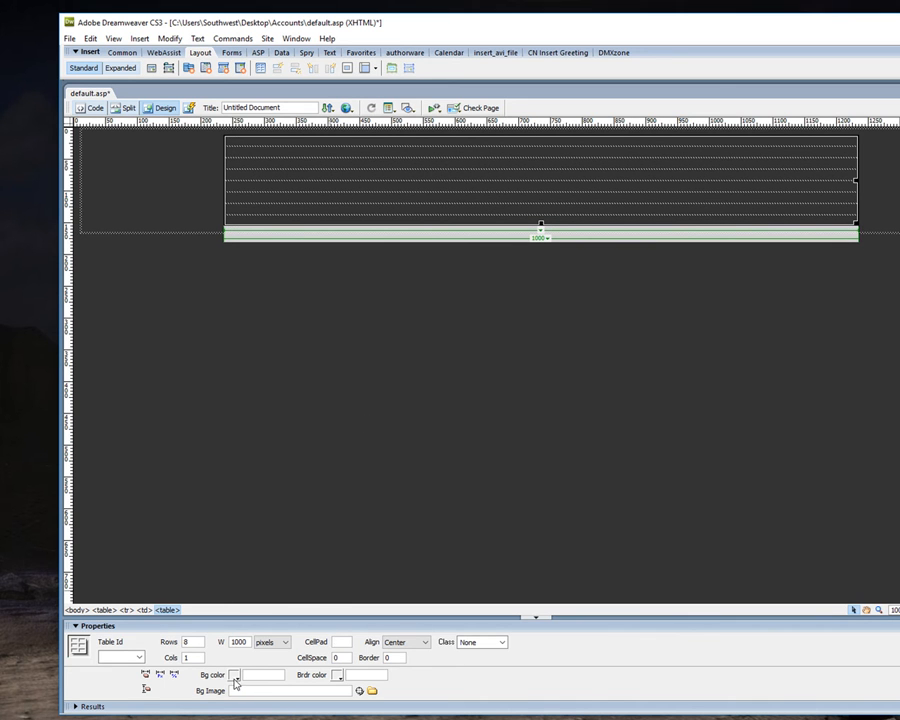
{"action": "left_click", "coordinate": [236, 677]}
{"action": "left_click", "coordinate": [237, 625]}
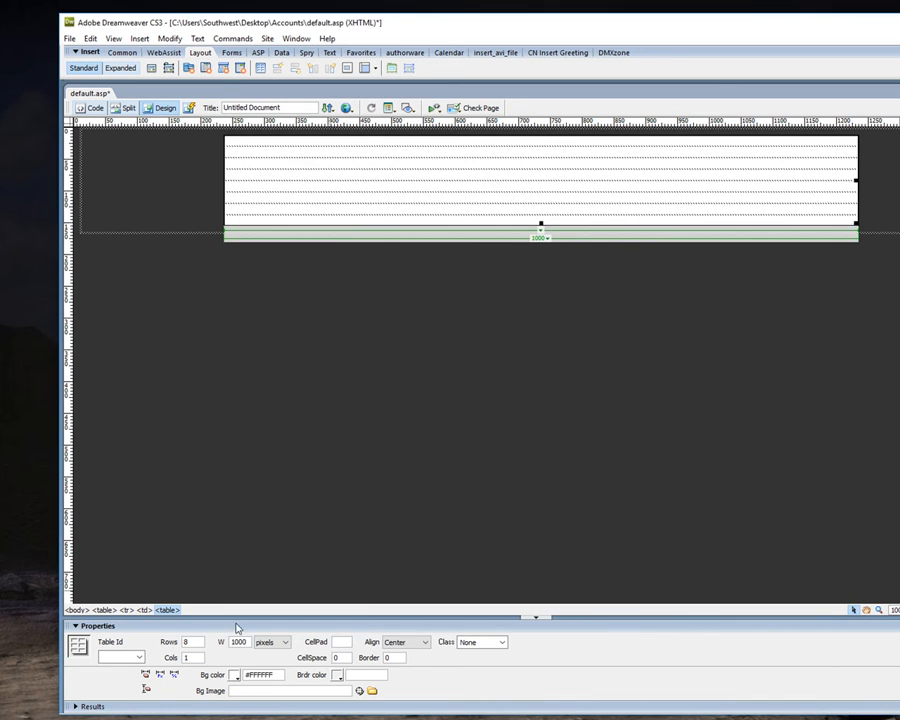
{"action": "left_click", "coordinate": [251, 491]}
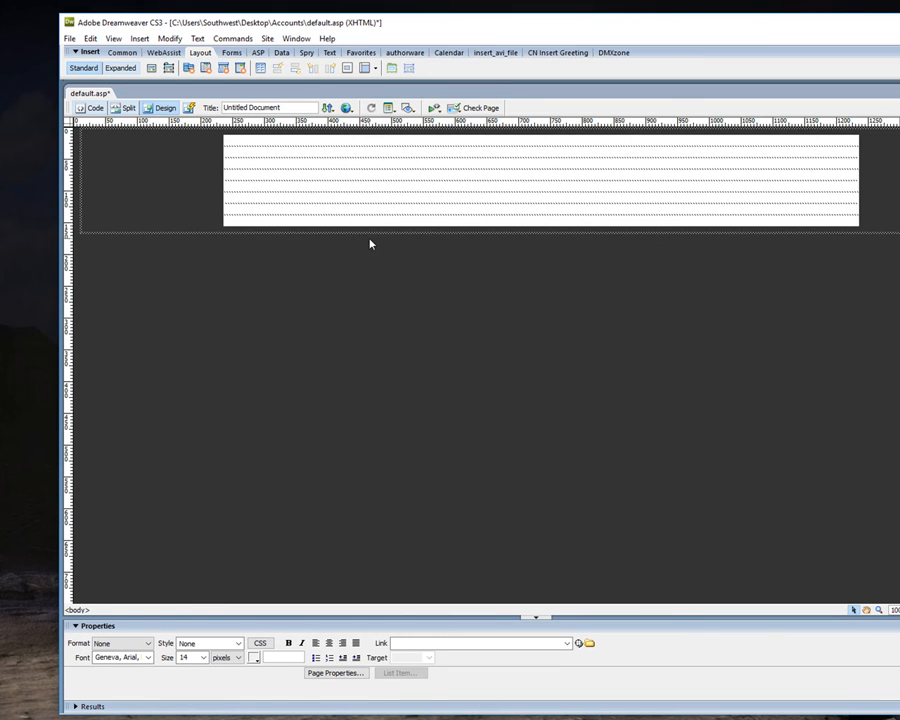
Split the first row's cell of the white nested table into 2 columns.
{"action": "left_click", "coordinate": [226, 152]}
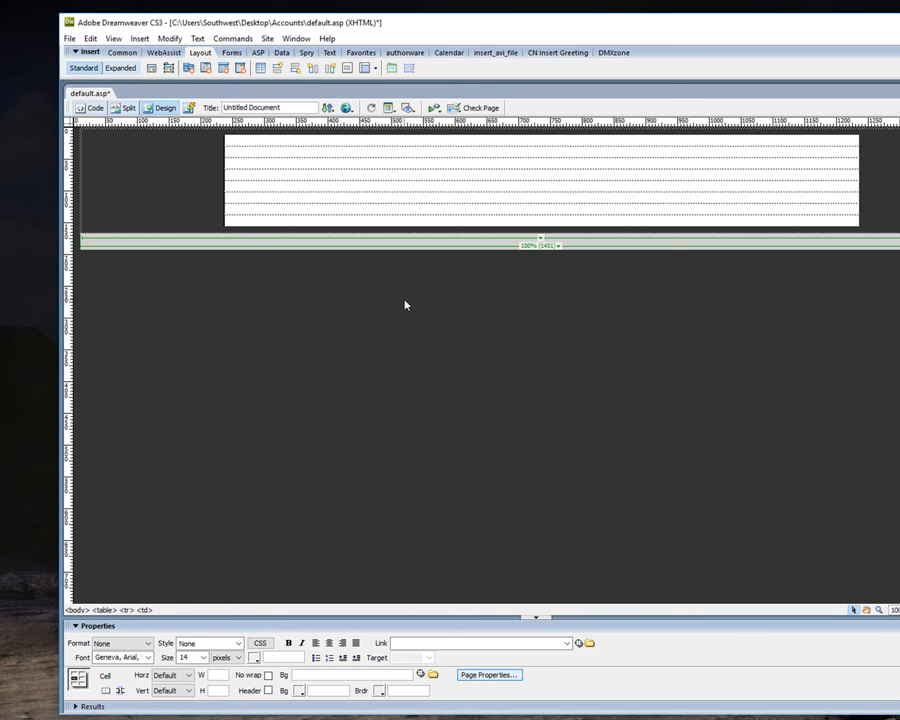
{"action": "left_click", "coordinate": [261, 141]}
{"action": "right_click", "coordinate": [261, 141]}
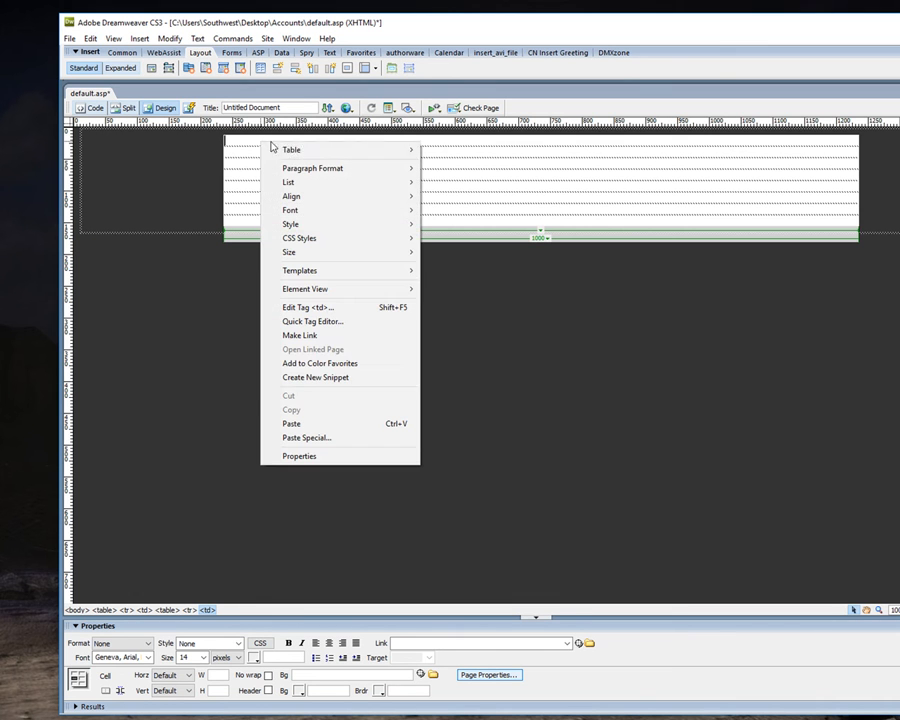
{"action": "mouse_move", "coordinate": [330, 150]}
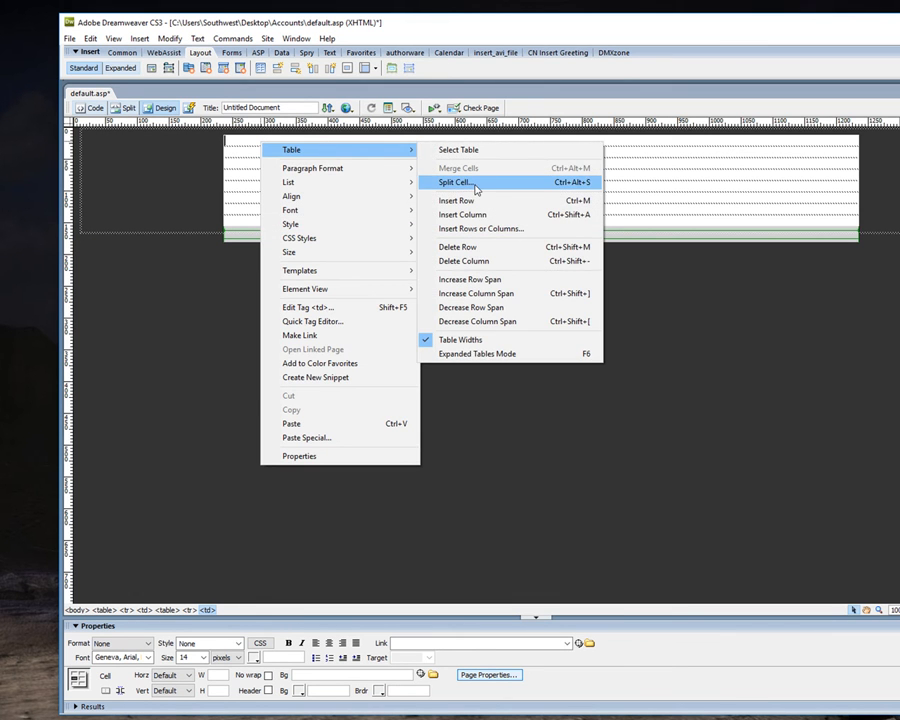
{"action": "left_click", "coordinate": [474, 184]}
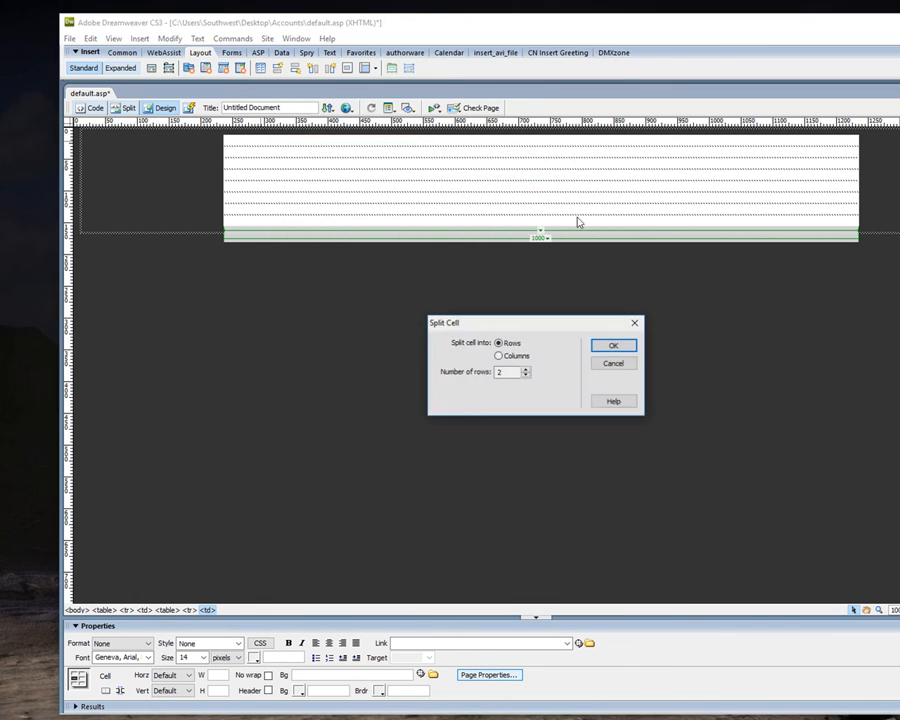
{"action": "left_click", "coordinate": [498, 357]}
{"action": "left_click", "coordinate": [598, 346]}
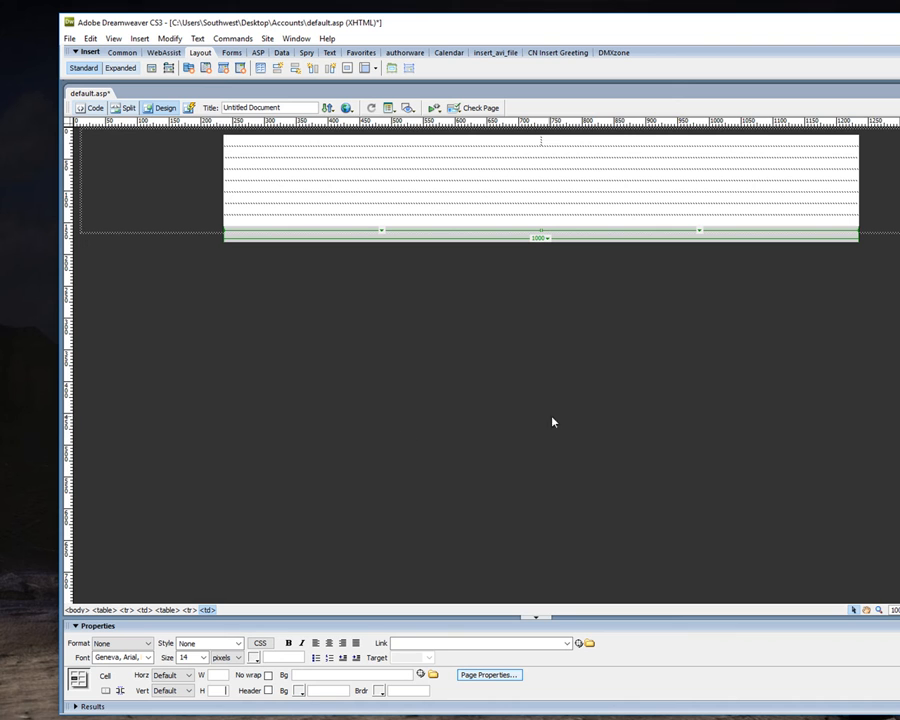
Set the first row's left cell to 300 pixels wide and 80 high, with Images/TopBanner.jpg as its background image.
{"action": "left_click", "coordinate": [225, 674]}
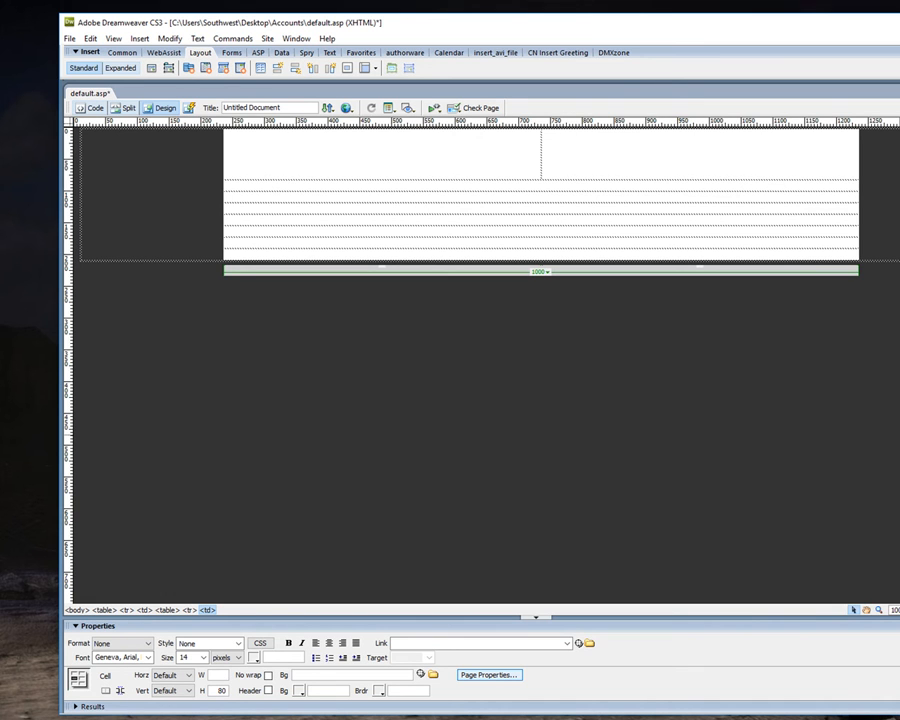
{"action": "key", "text": "Return"}
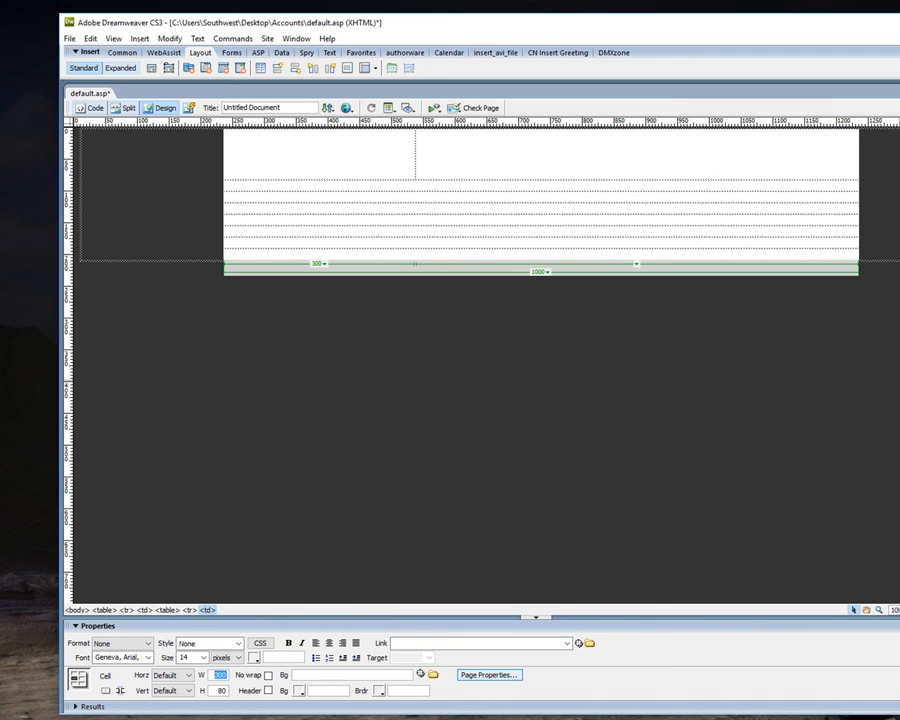
{"action": "left_click", "coordinate": [897, 379]}
{"action": "left_click", "coordinate": [201, 158]}
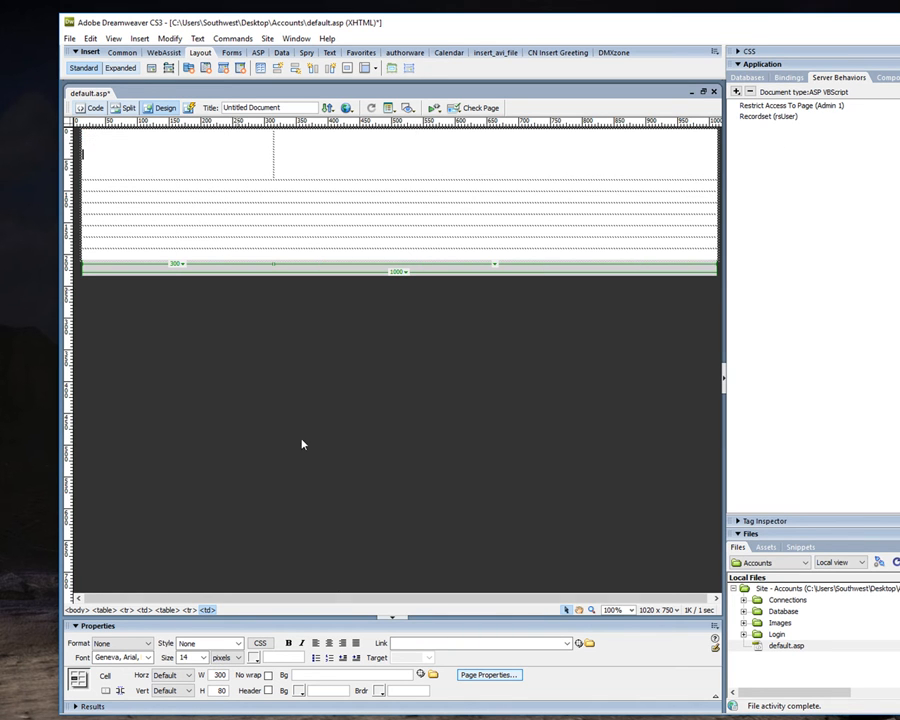
{"action": "left_click", "coordinate": [743, 623]}
{"action": "left_click", "coordinate": [743, 623]}
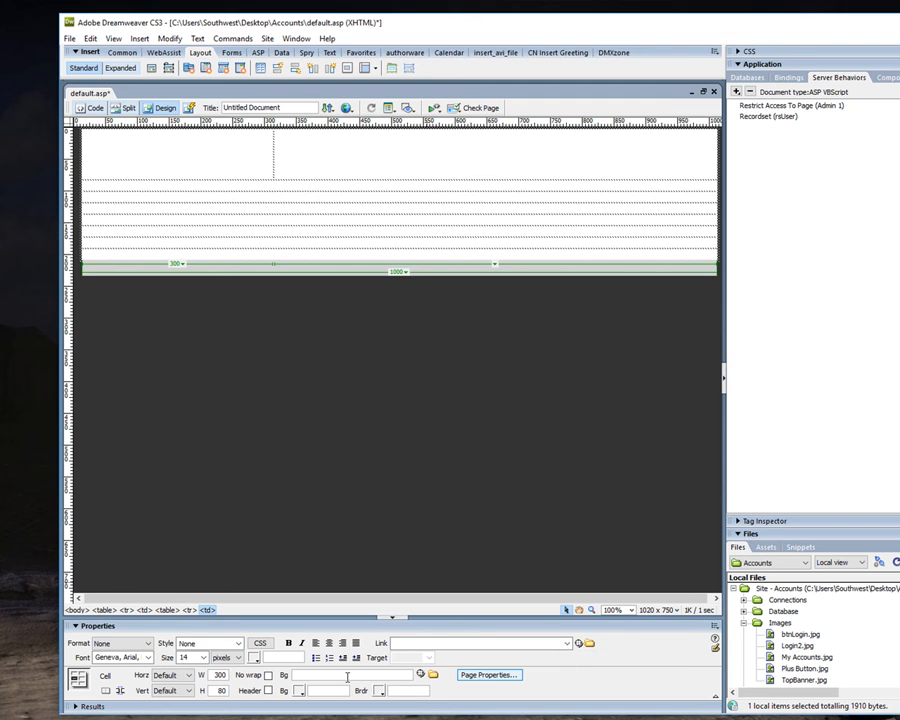
{"action": "left_click_drag", "start_coordinate": [420, 675], "coordinate": [799, 657]}
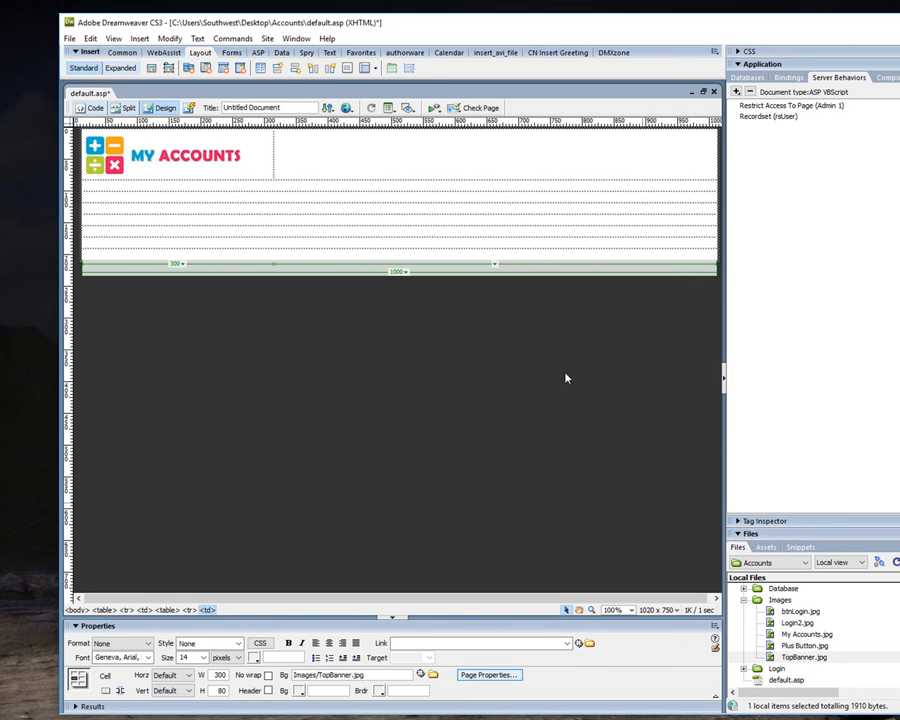
Insert the Com_Name field from the rsUser recordset into the first row's right cell.
{"action": "left_click", "coordinate": [419, 153]}
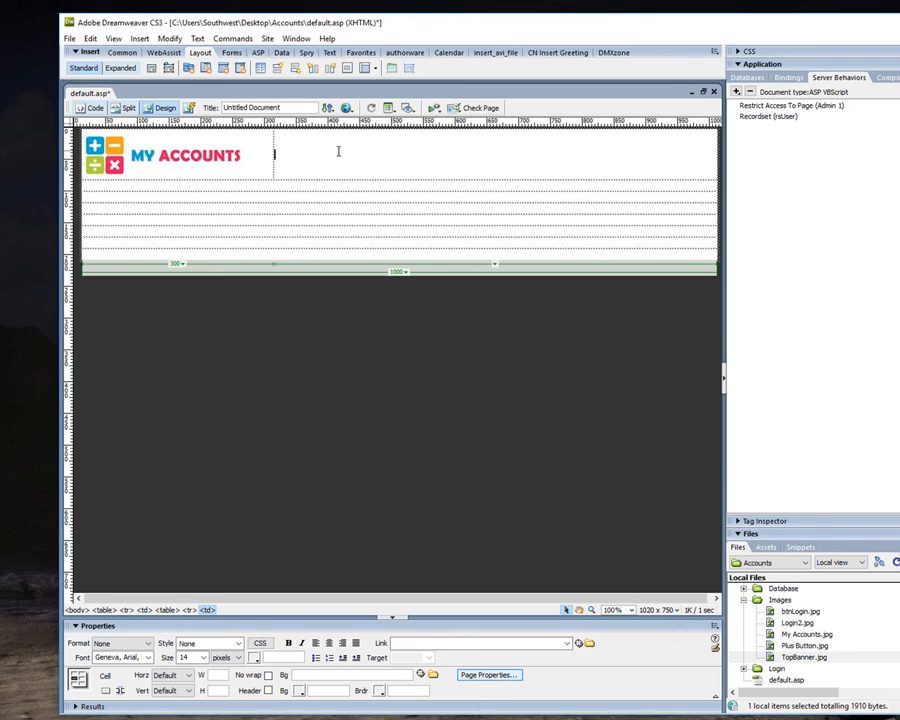
{"action": "left_click", "coordinate": [786, 79]}
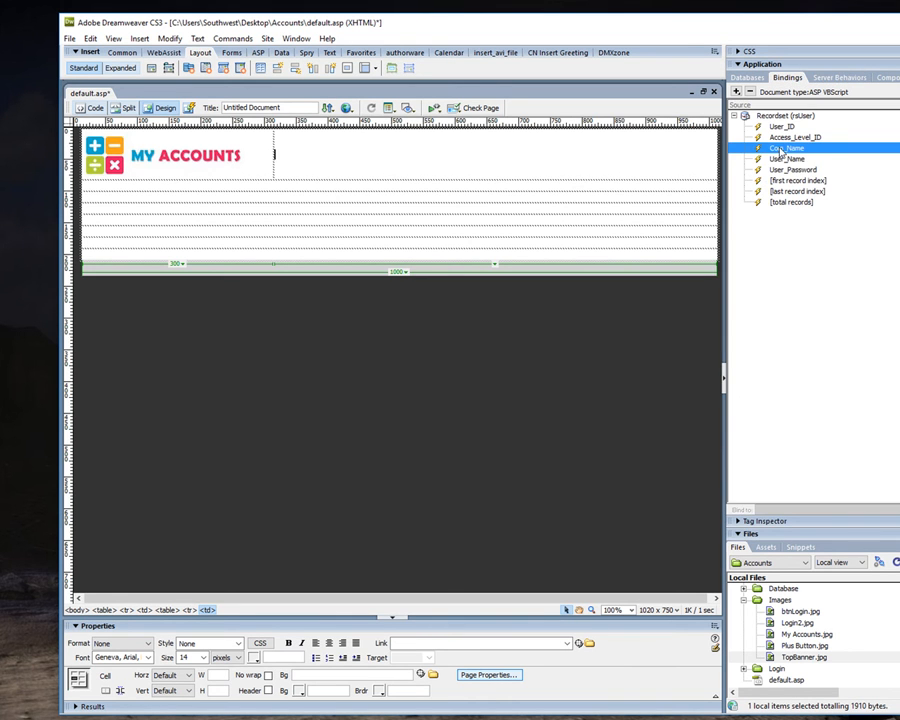
{"action": "left_click_drag", "start_coordinate": [782, 150], "coordinate": [455, 165]}
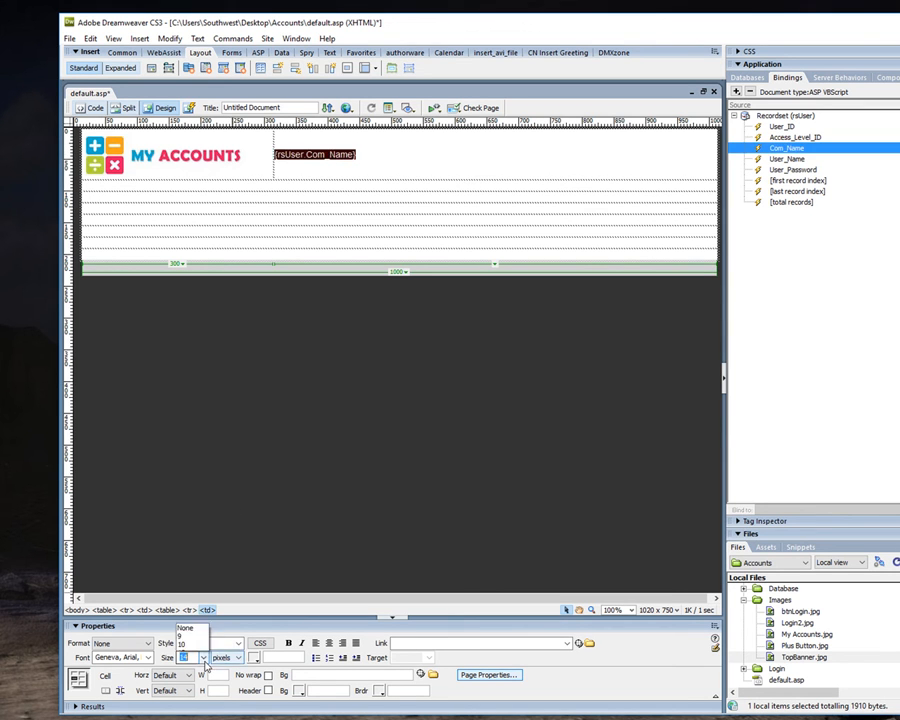
Format the Com_Name placeholder as bold, left-aligned text at 18 pixels.
{"action": "left_click", "coordinate": [203, 657]}
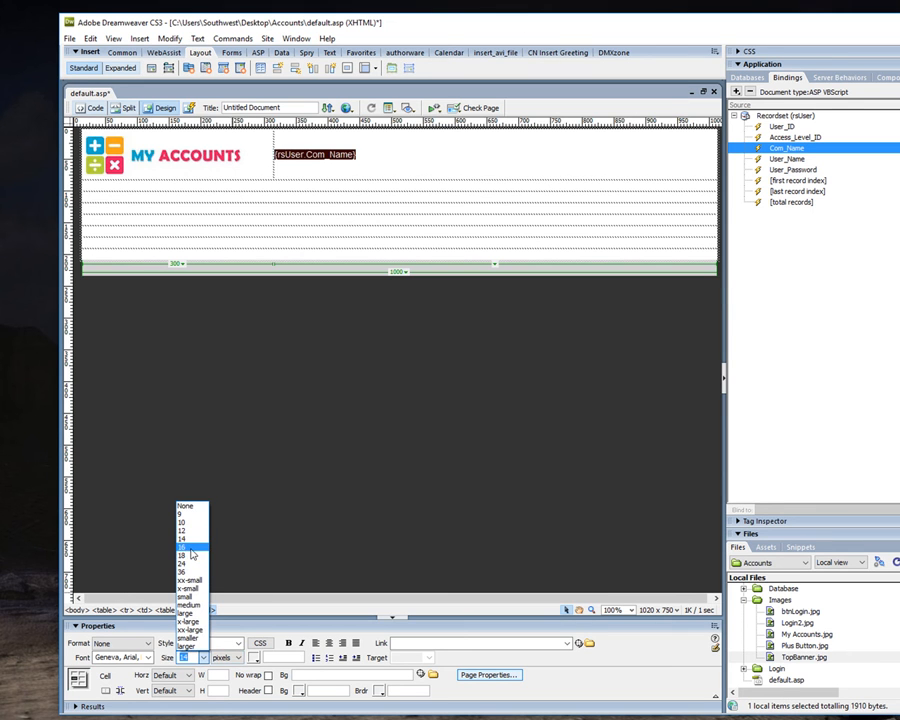
{"action": "left_click", "coordinate": [190, 547]}
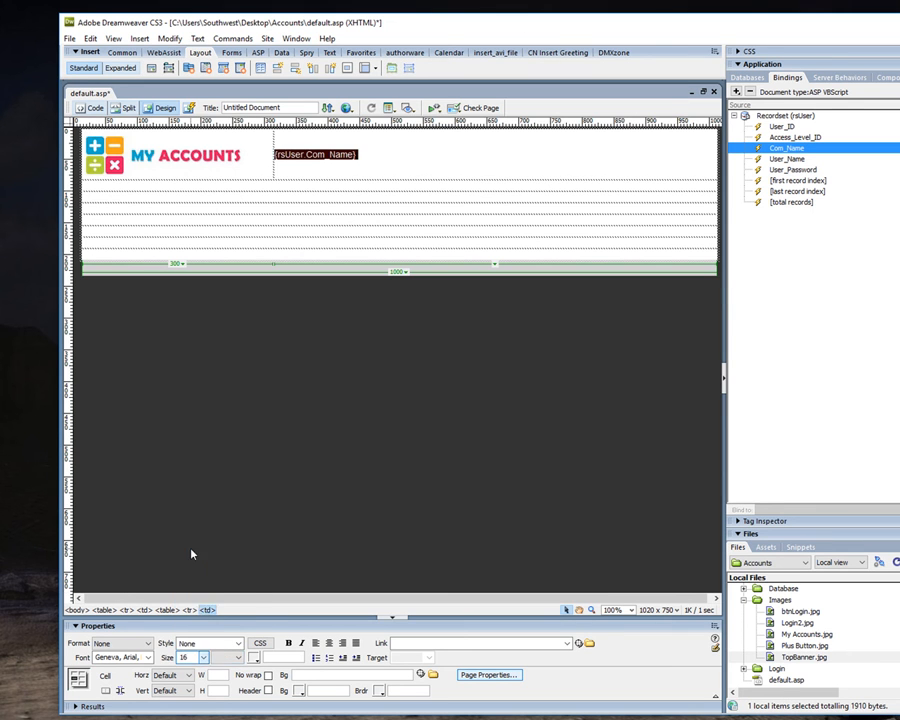
{"action": "left_click", "coordinate": [288, 644]}
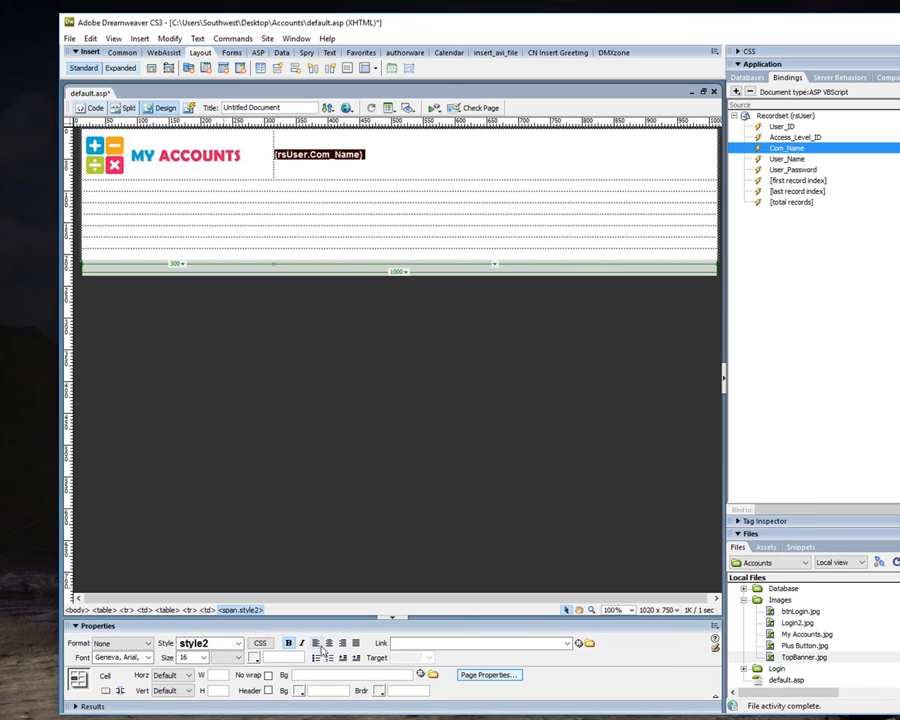
{"action": "left_click", "coordinate": [329, 644]}
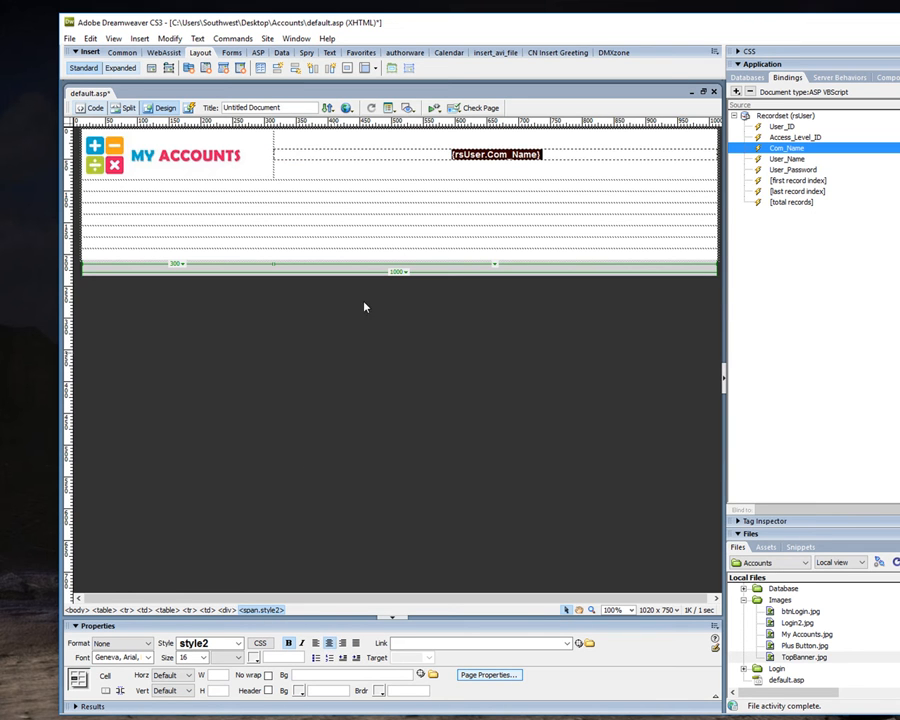
{"action": "left_click", "coordinate": [316, 643]}
{"action": "left_click", "coordinate": [200, 657]}
{"action": "left_click", "coordinate": [185, 555]}
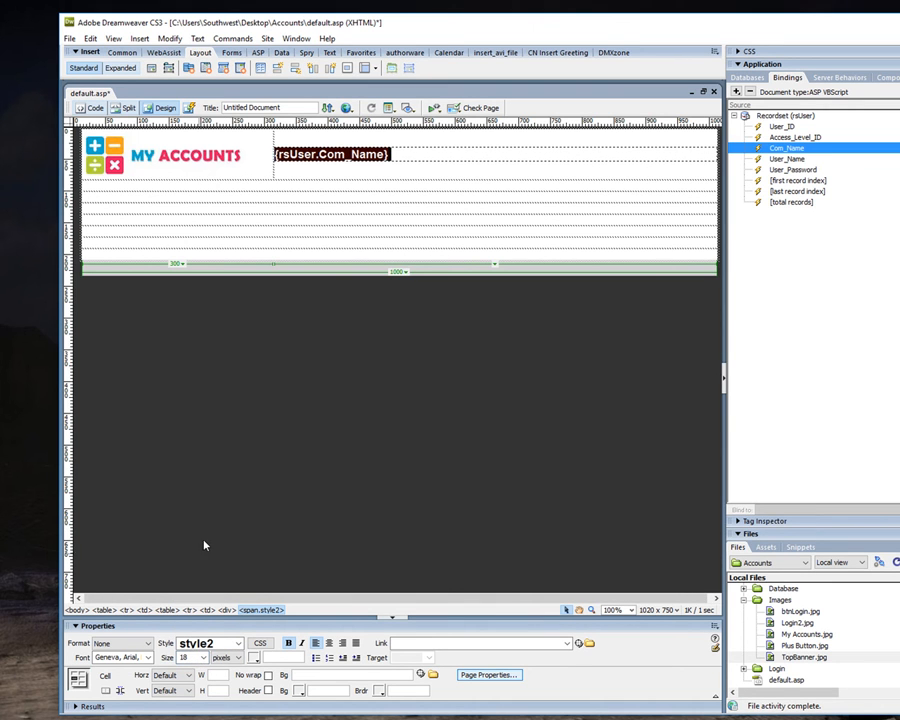
{"action": "left_click", "coordinate": [370, 176]}
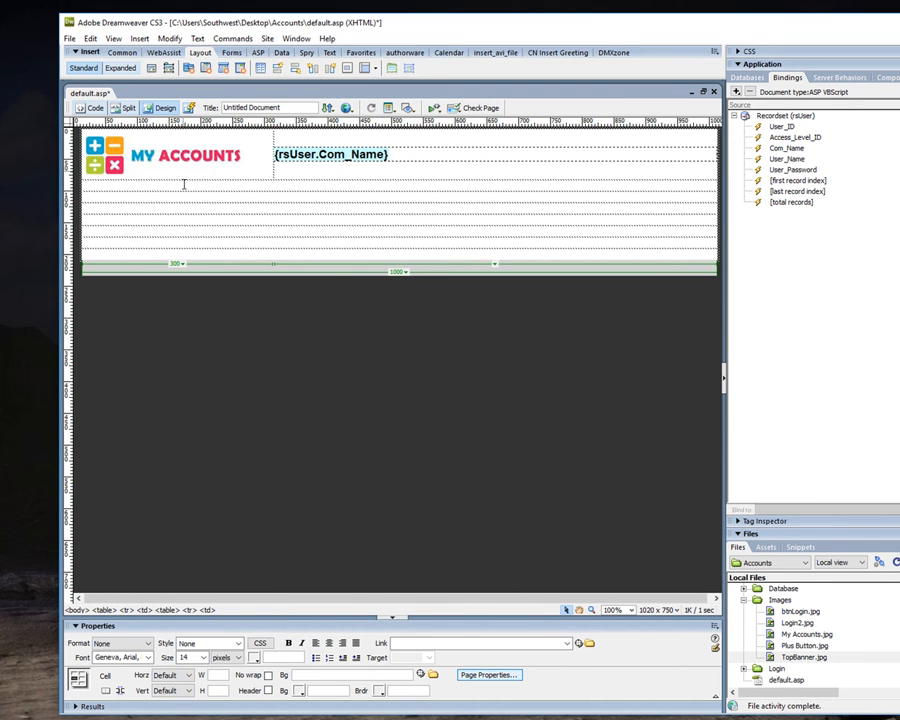
Save the page and set its document title to "Control Panel".
{"action": "left_click", "coordinate": [70, 38]}
{"action": "left_click", "coordinate": [94, 182]}
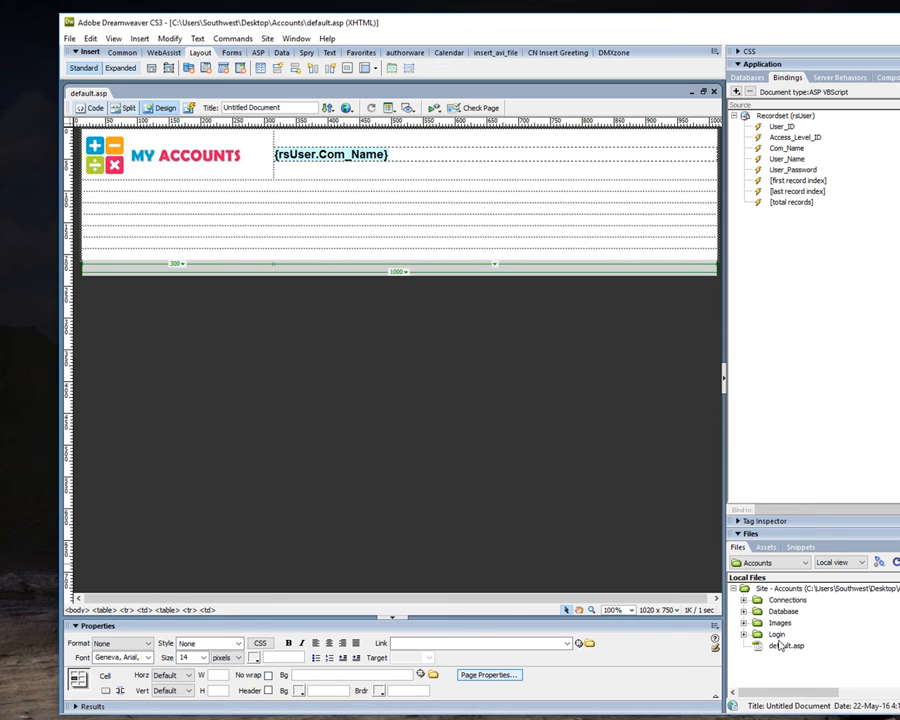
{"action": "left_click", "coordinate": [780, 646]}
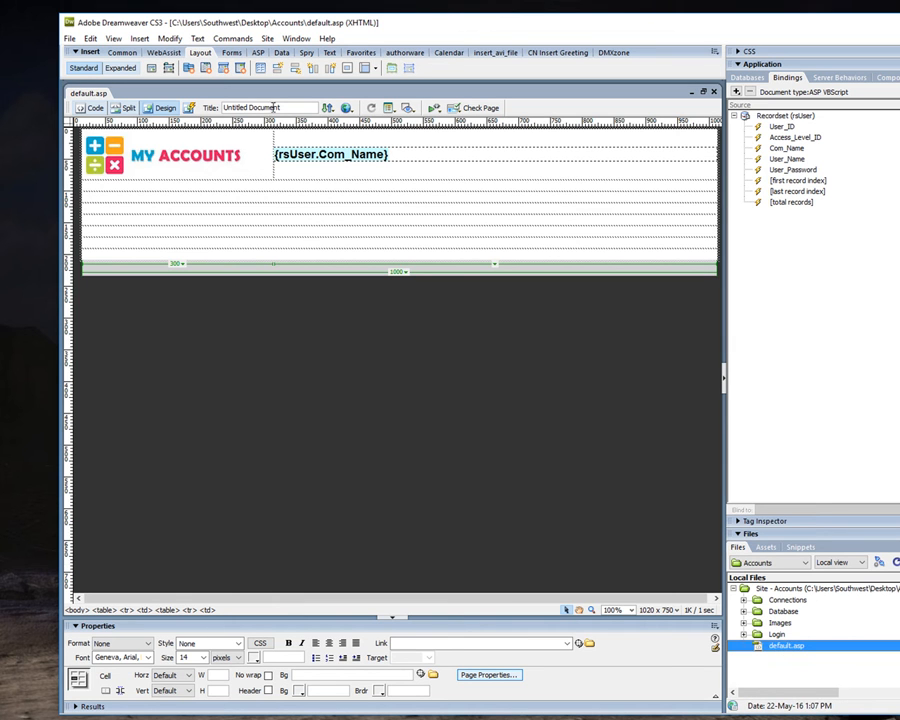
{"action": "left_click_drag", "start_coordinate": [295, 104], "coordinate": [210, 107]}
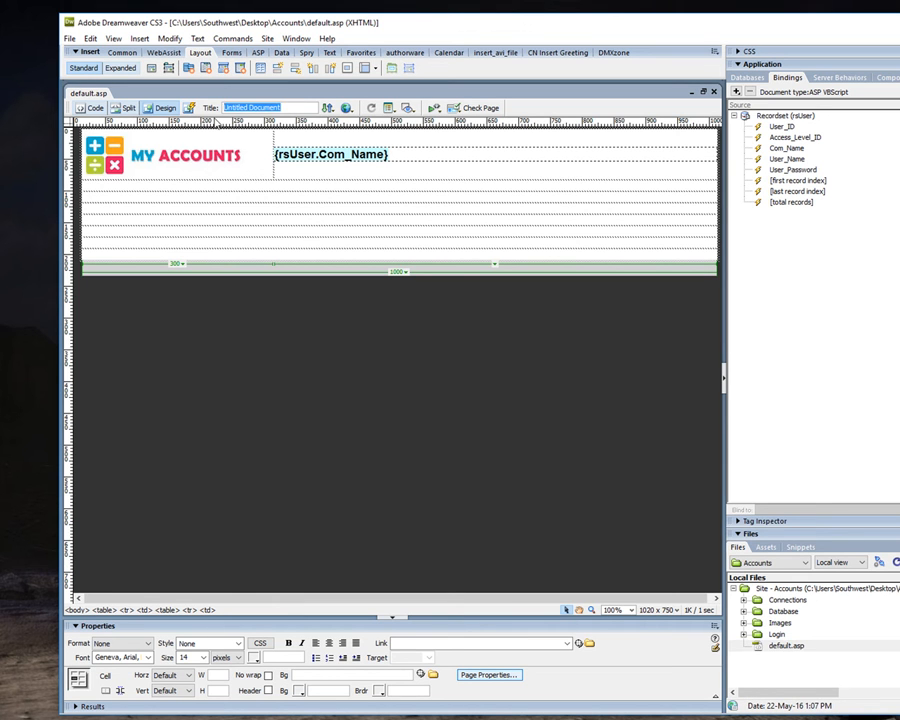
{"action": "type", "text": "C"}
{"action": "left_click", "coordinate": [205, 360]}
Save all open files and upload default.asp to the remote server.
{"action": "left_click", "coordinate": [70, 38]}
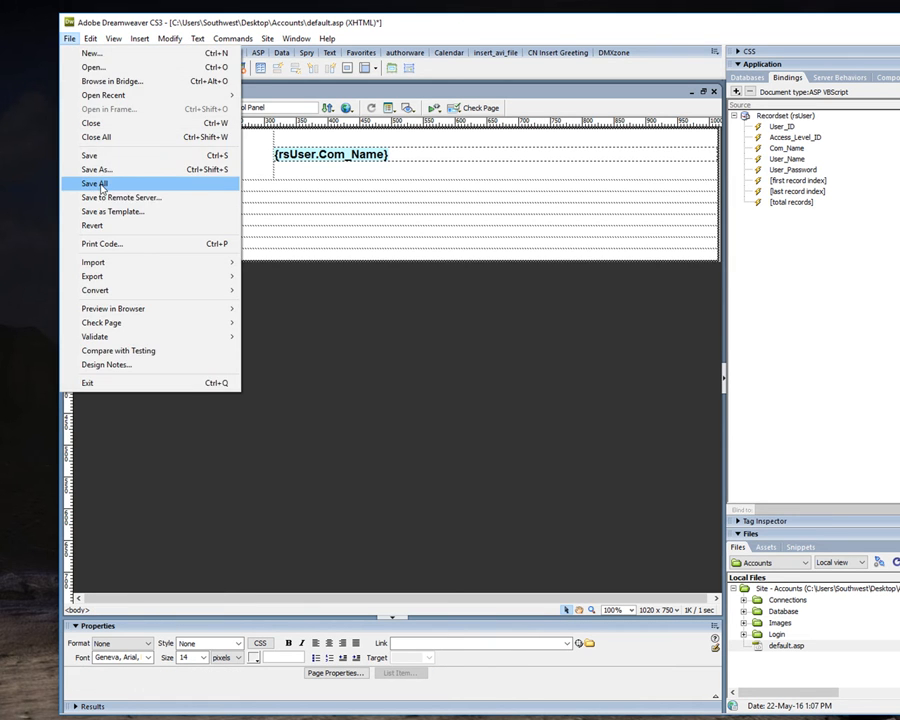
{"action": "left_click", "coordinate": [94, 184]}
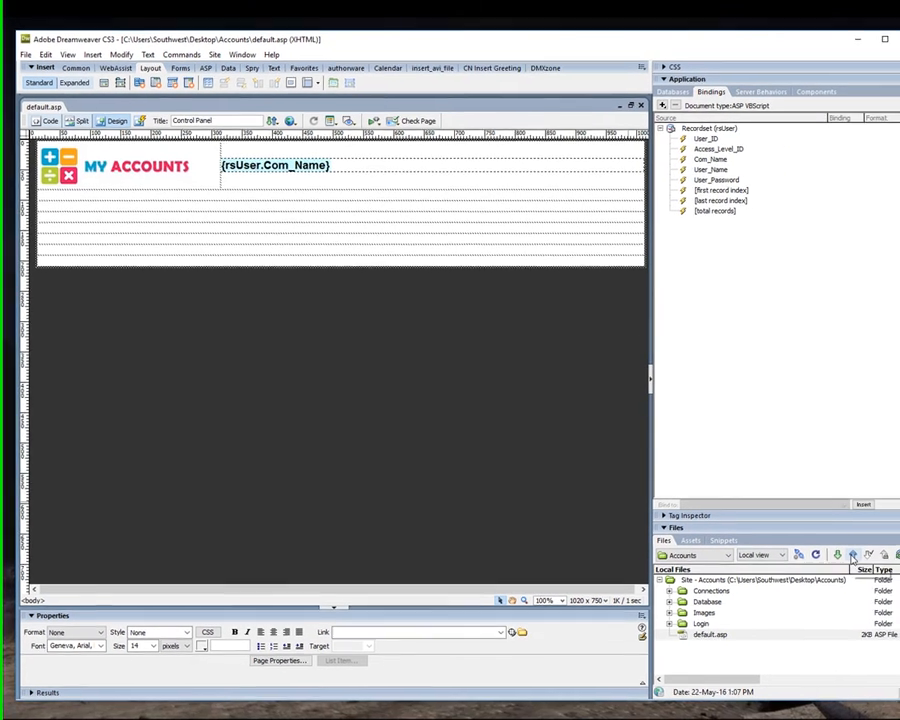
{"action": "left_click", "coordinate": [847, 554]}
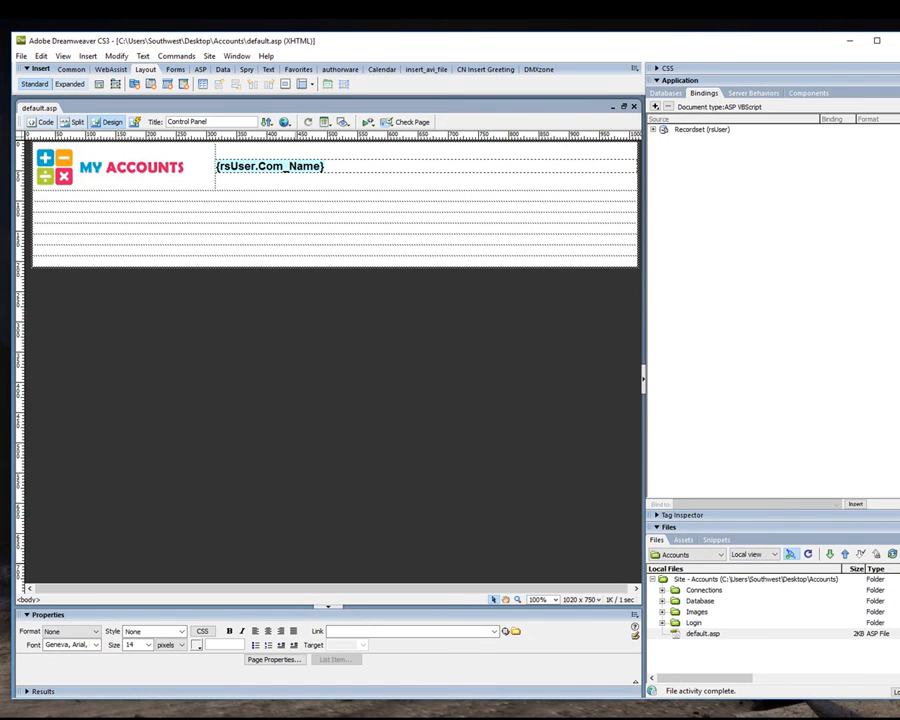
Switch to the browser, log in to the accounts site with the username and password, and view default.asp maximized.
{"action": "key", "text": "alt+Tab"}
{"action": "left_click", "coordinate": [420, 339]}
{"action": "type", "text": "z"}
{"action": "left_click", "coordinate": [430, 349]}
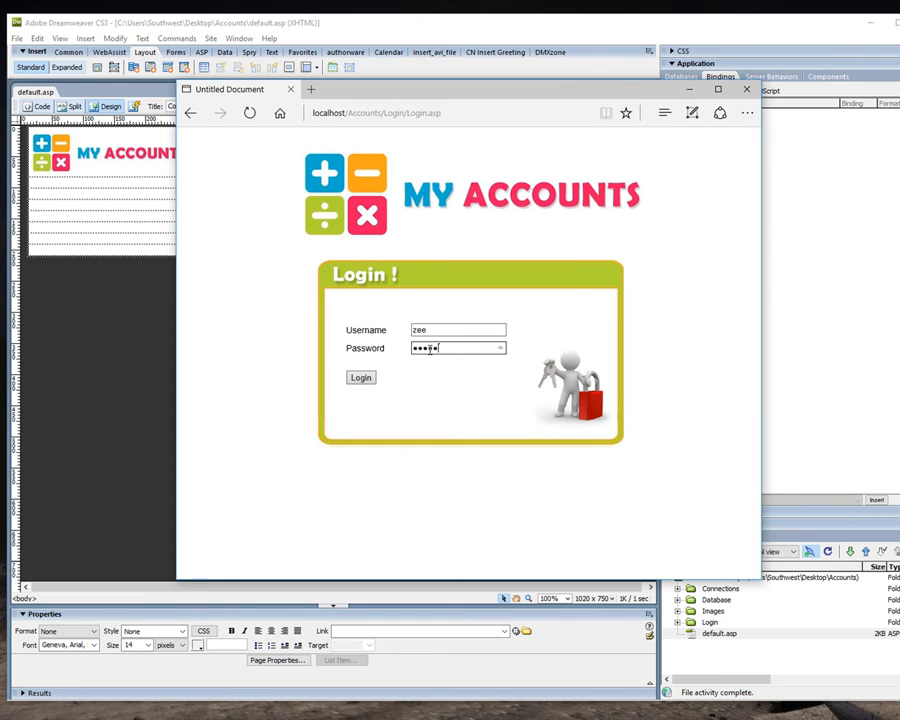
{"action": "left_click", "coordinate": [361, 378]}
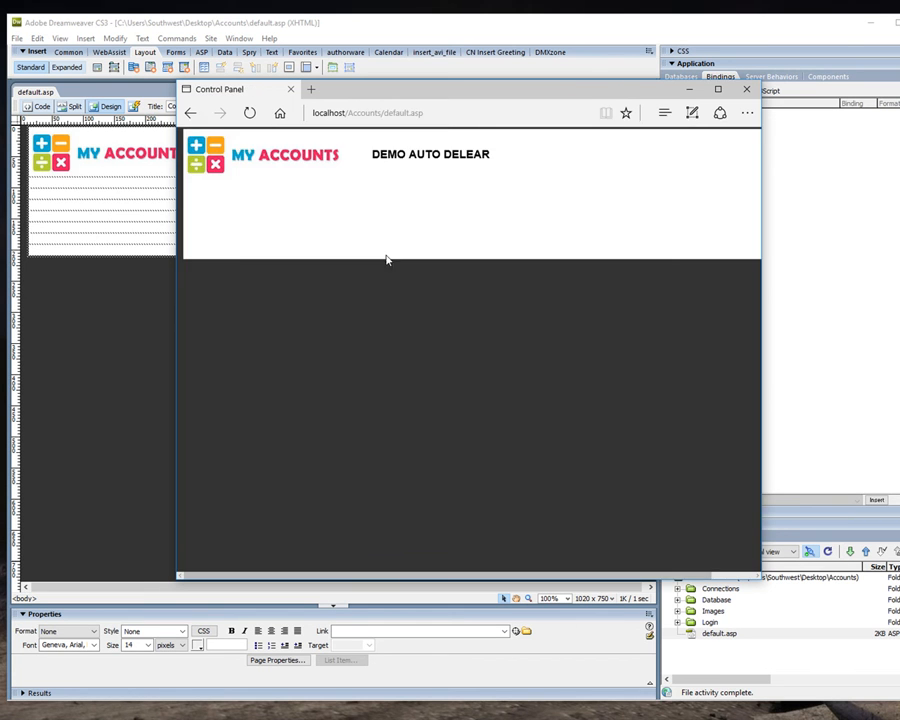
{"action": "left_click", "coordinate": [716, 91]}
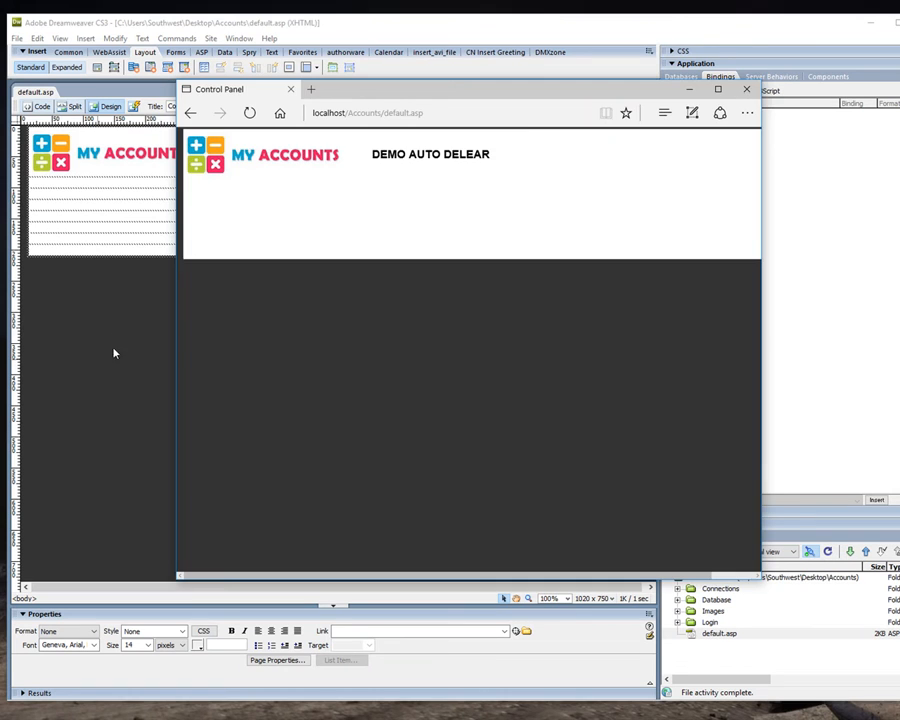
Check the margin settings in Dreamweaver's page properties and compare the header's top edge with the page in the browser.
{"action": "left_click", "coordinate": [115, 350]}
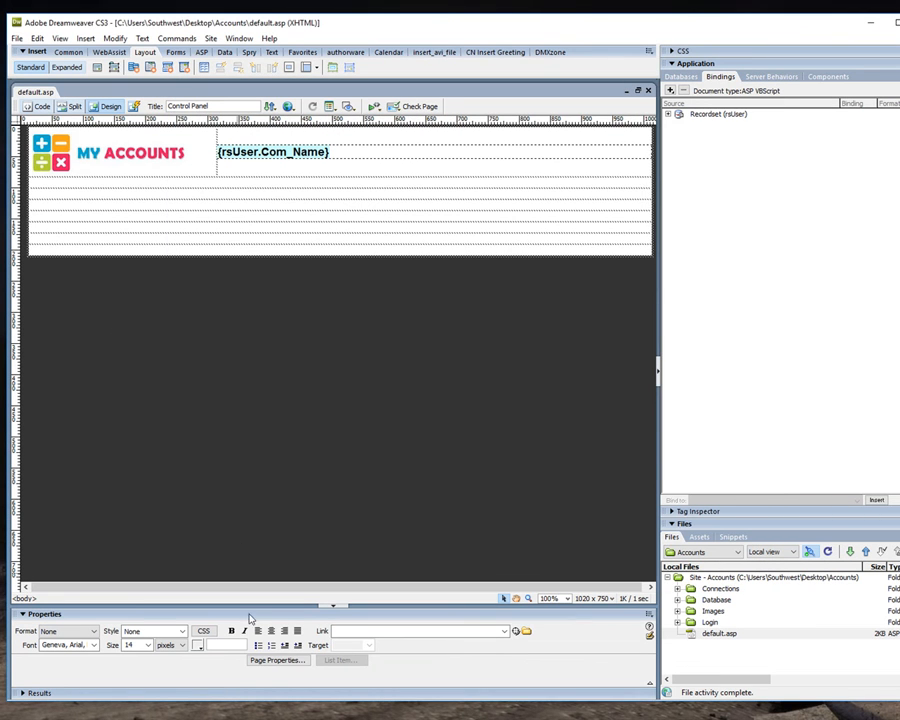
{"action": "left_click", "coordinate": [265, 661]}
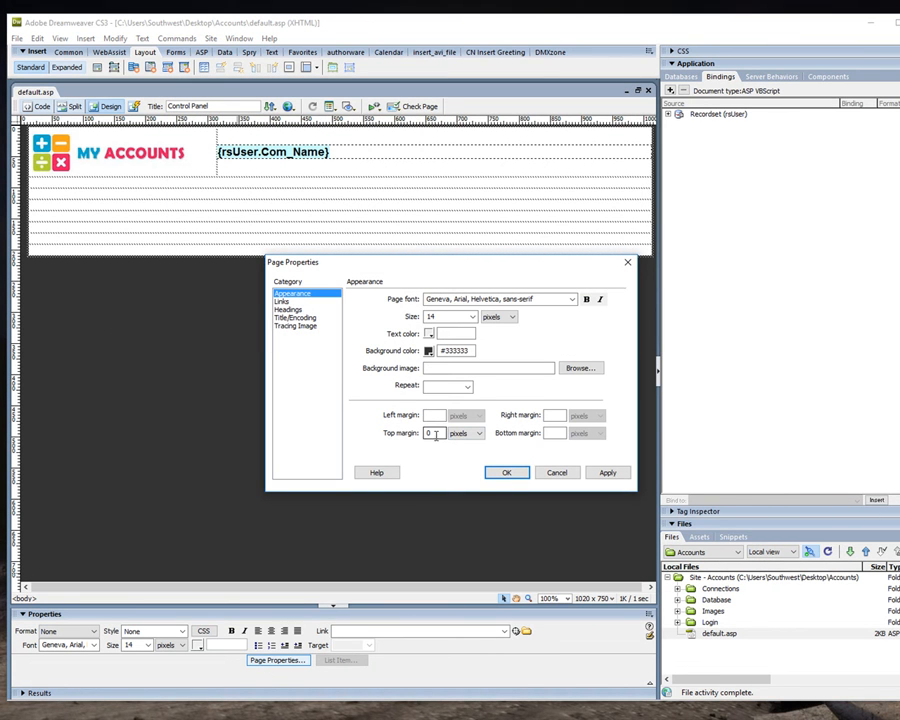
{"action": "left_click", "coordinate": [557, 473]}
{"action": "key", "text": "F12"}
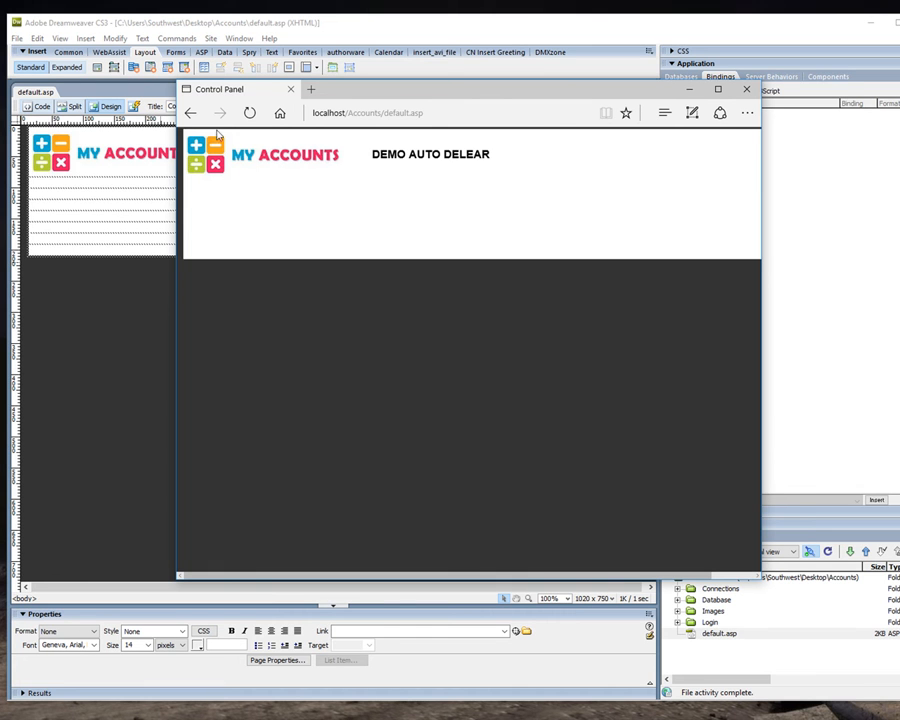
{"action": "left_click", "coordinate": [127, 302]}
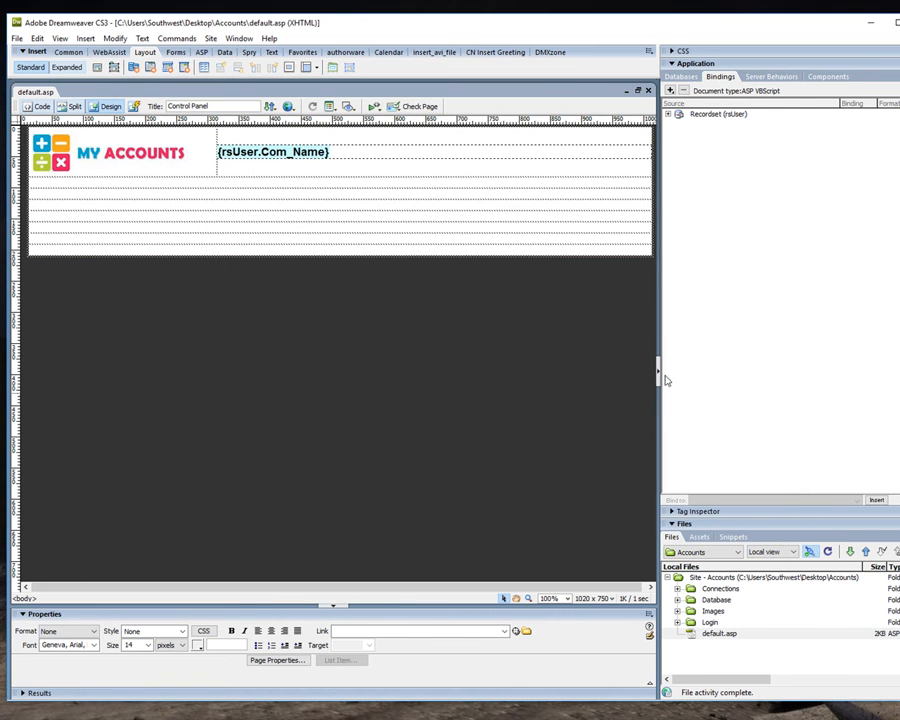
Widen the page view and remove the cell spacing of the full-width outer table.
{"action": "left_click", "coordinate": [657, 370]}
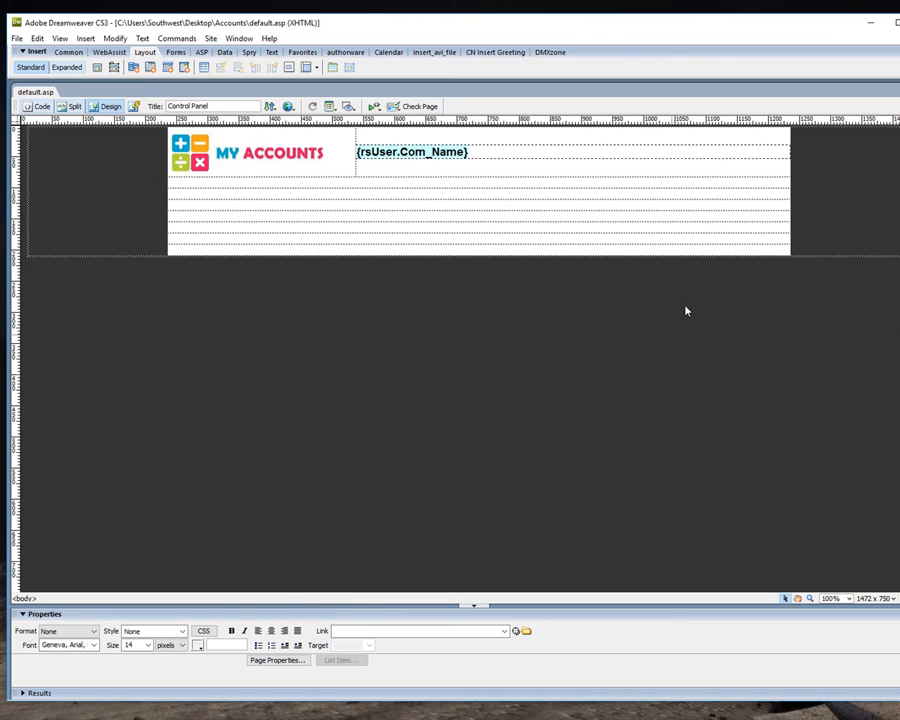
{"action": "left_click", "coordinate": [810, 261]}
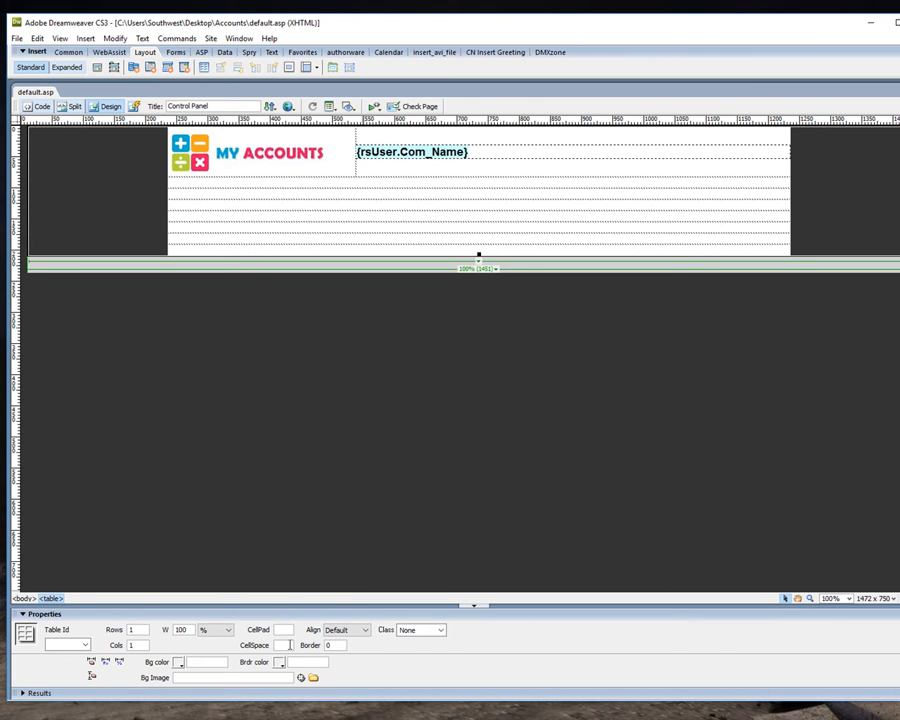
{"action": "key", "text": "Delete"}
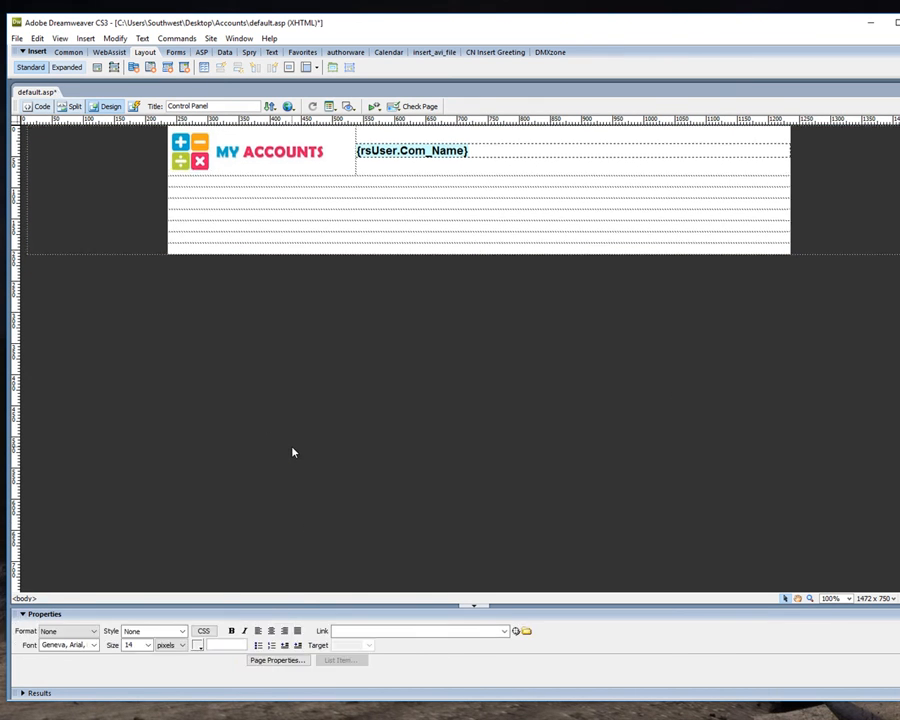
Save all files, bring back the site file list and upload the updated default.asp.
{"action": "left_click", "coordinate": [17, 38]}
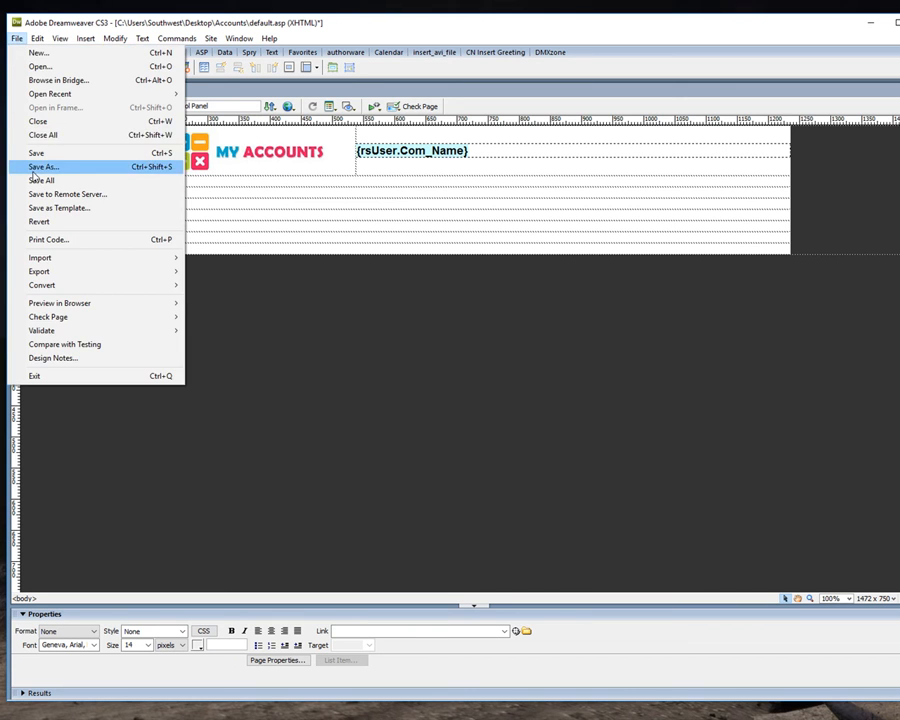
{"action": "left_click", "coordinate": [38, 181]}
{"action": "left_click", "coordinate": [899, 371]}
{"action": "left_click", "coordinate": [811, 641]}
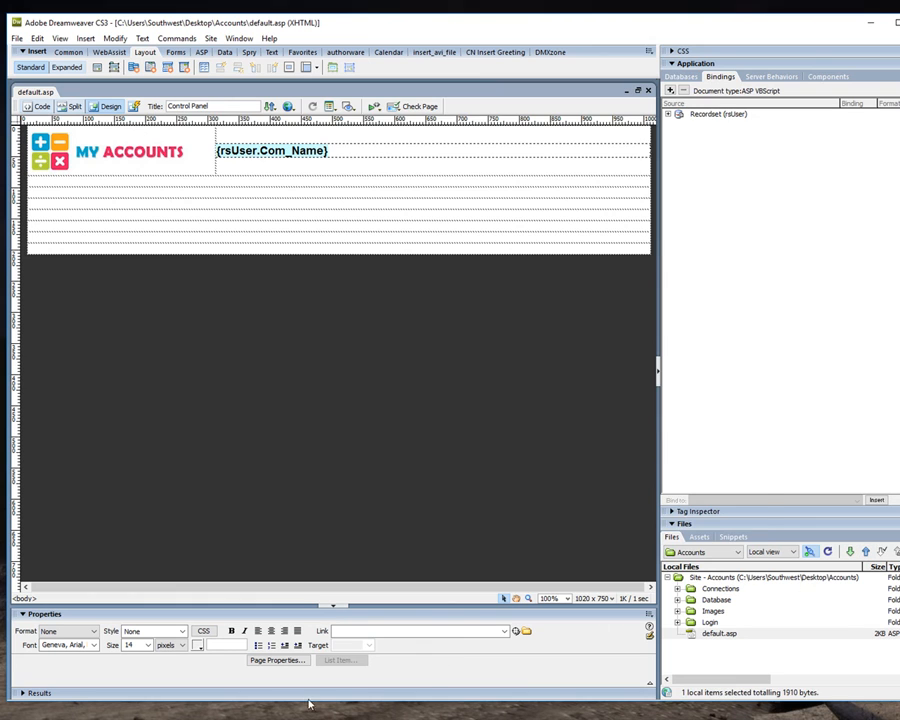
View the updated default.asp maximized in the browser to check the top gap, and return to Dreamweaver.
{"action": "key", "text": "F12"}
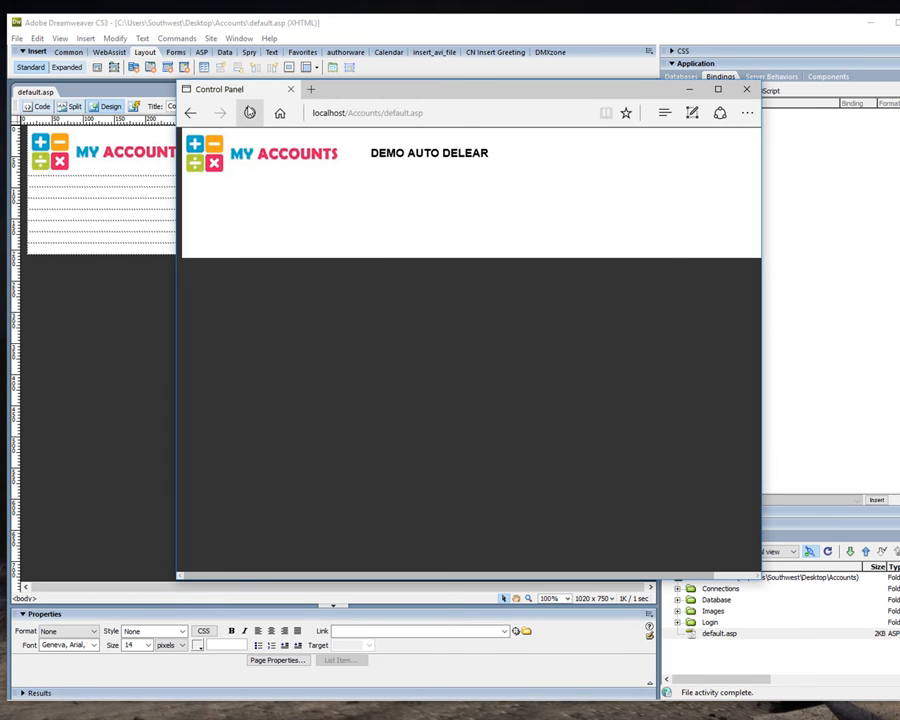
{"action": "left_click", "coordinate": [717, 89]}
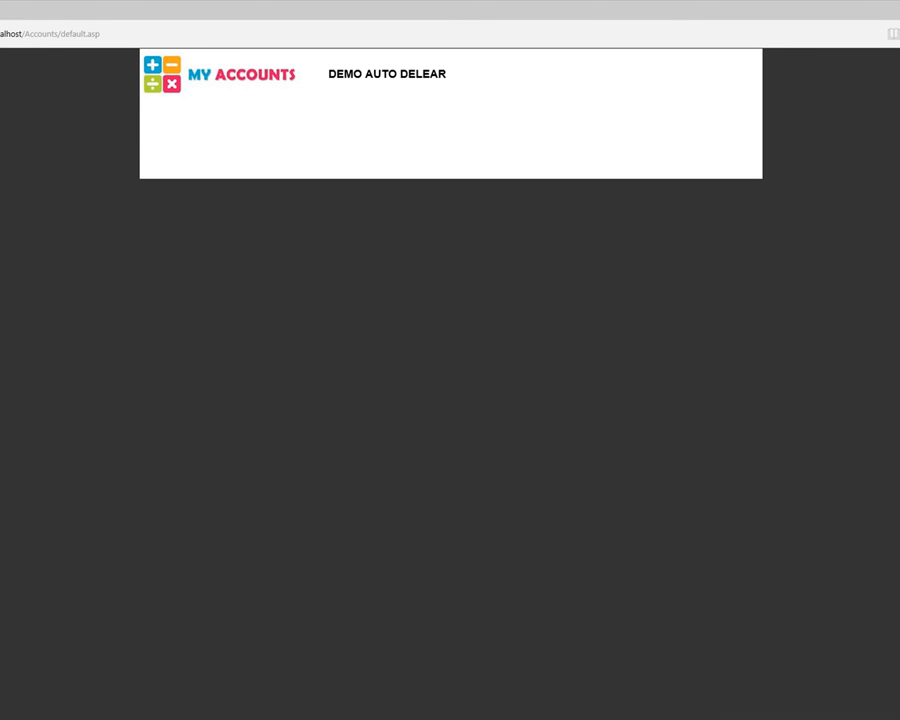
{"action": "left_click", "coordinate": [899, 10]}
{"action": "left_click", "coordinate": [96, 300]}
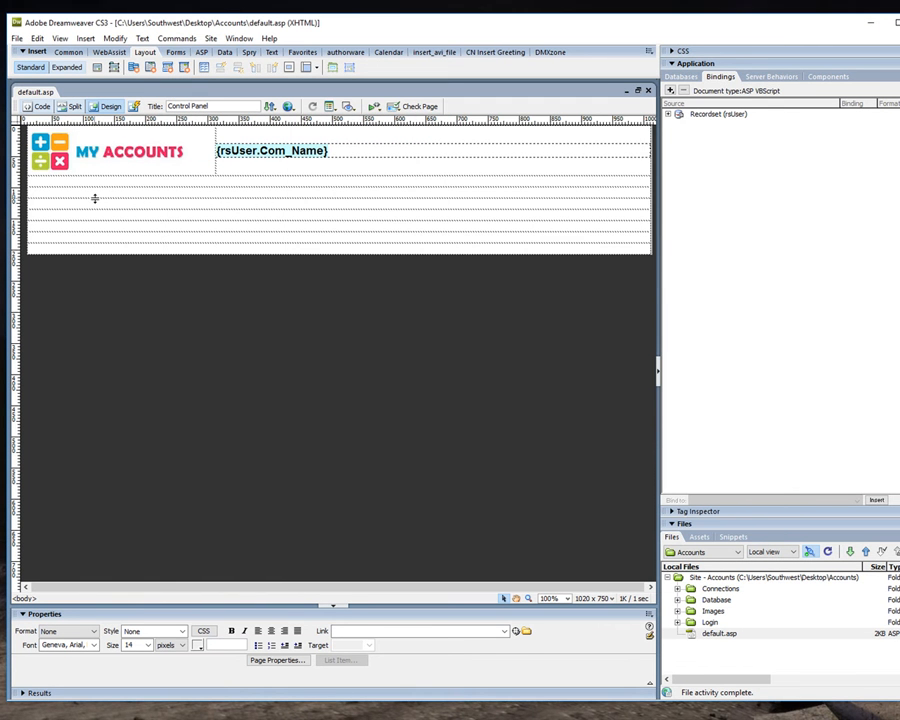
Give the first empty row below the banner a #333333 background and a cell height of 25.
{"action": "left_click", "coordinate": [124, 183]}
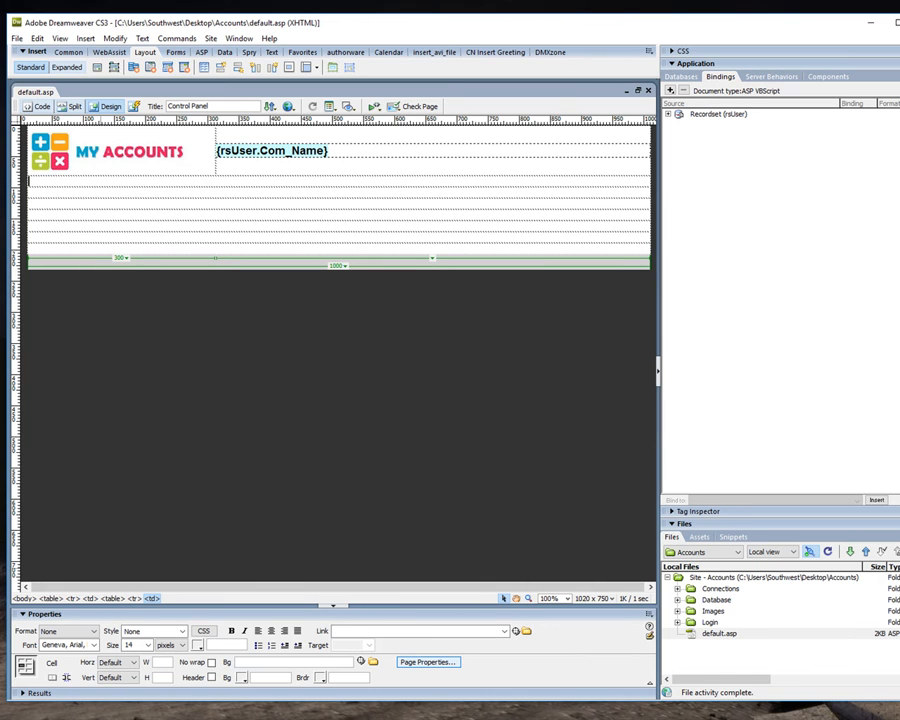
{"action": "left_click", "coordinate": [241, 677]}
{"action": "left_click", "coordinate": [241, 376]}
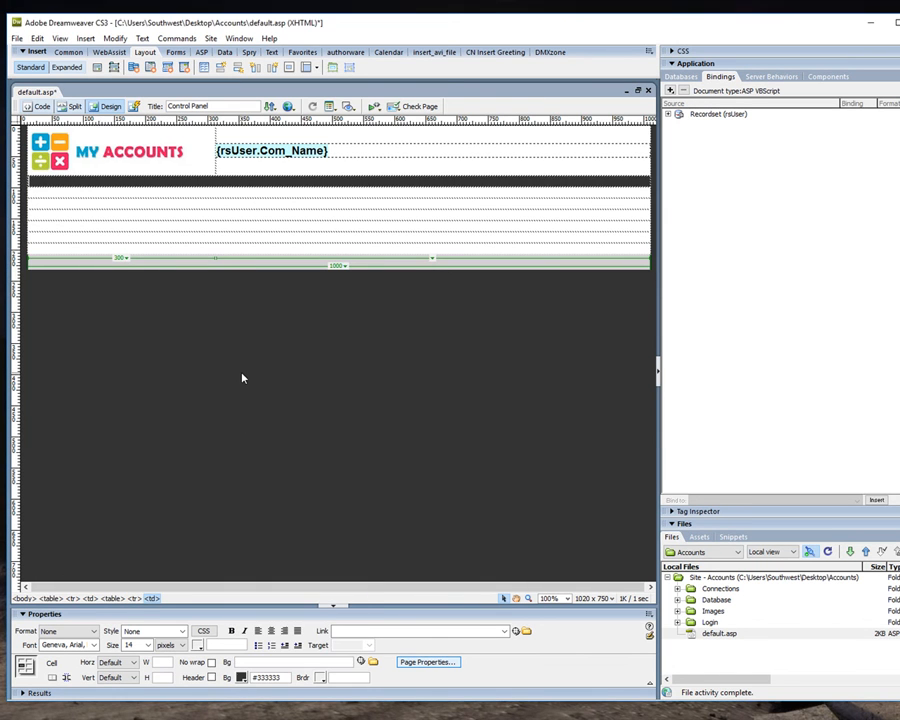
{"action": "left_click", "coordinate": [159, 358]}
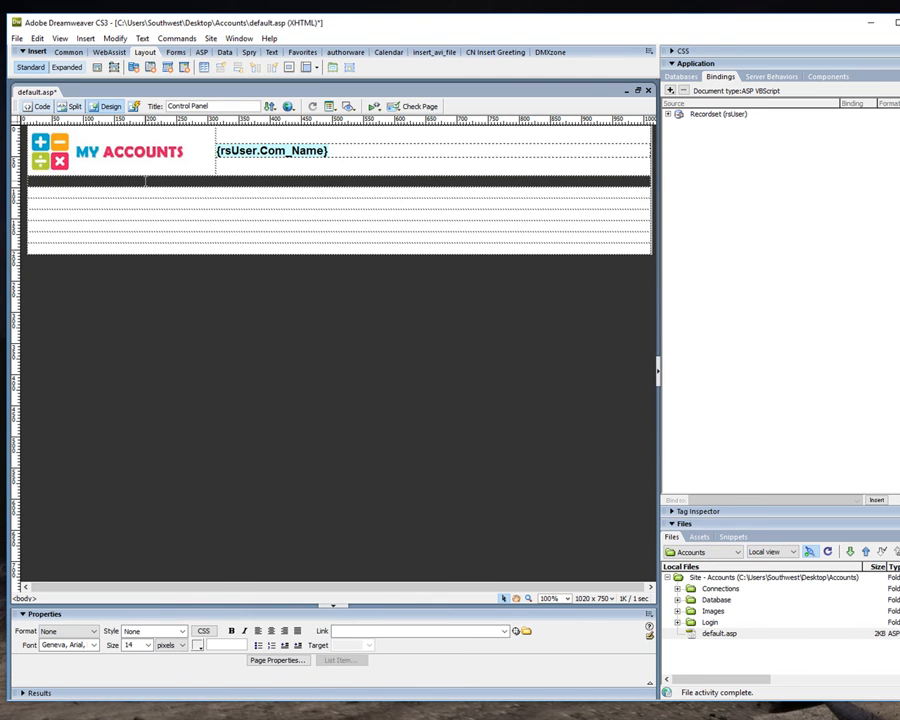
{"action": "left_click", "coordinate": [145, 182]}
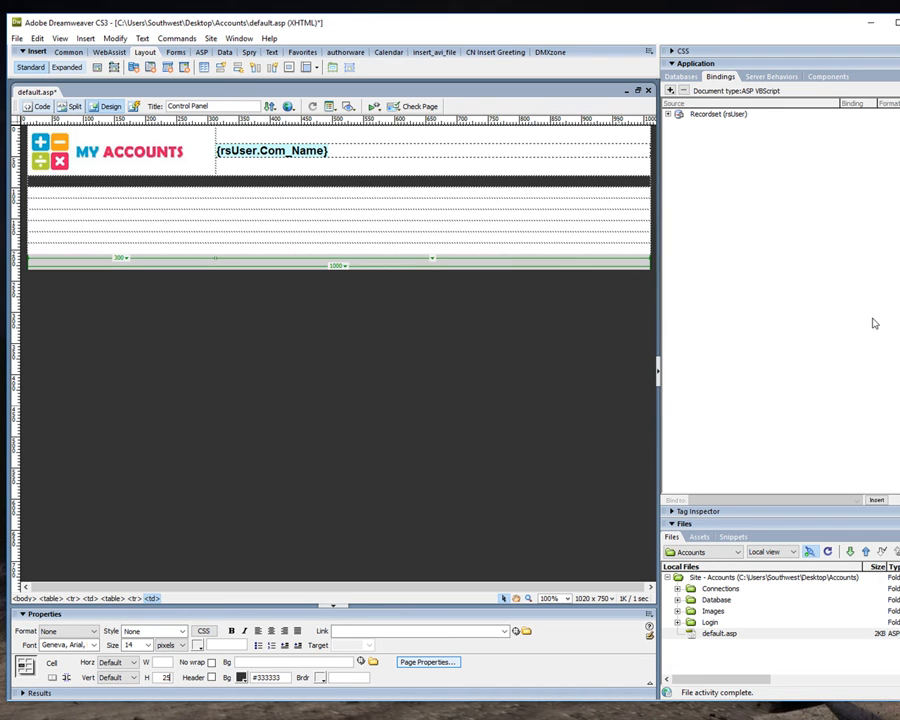
{"action": "key", "text": "Return"}
Add the text "Control Panel" in white (#FFFFFF) to the dark row and set its font size to 12 pixels.
{"action": "left_click", "coordinate": [120, 185]}
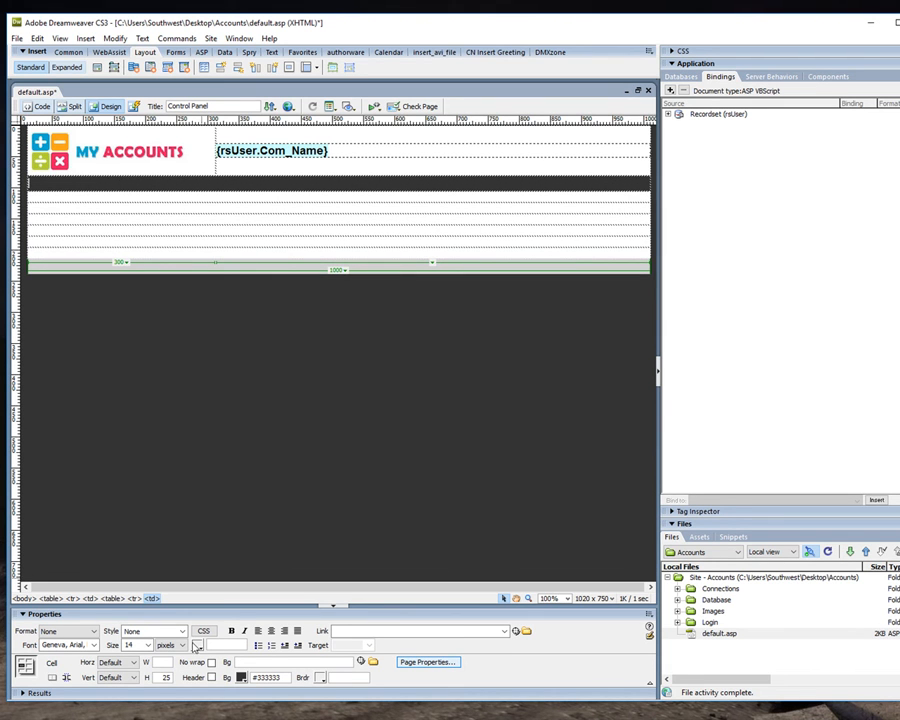
{"action": "left_click", "coordinate": [197, 645]}
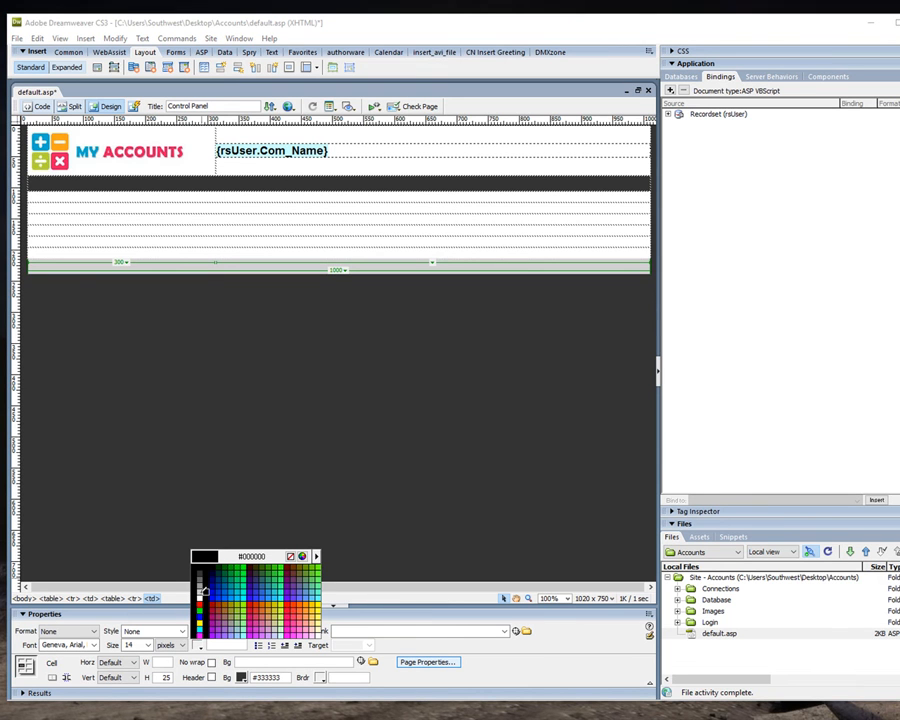
{"action": "left_click", "coordinate": [197, 594]}
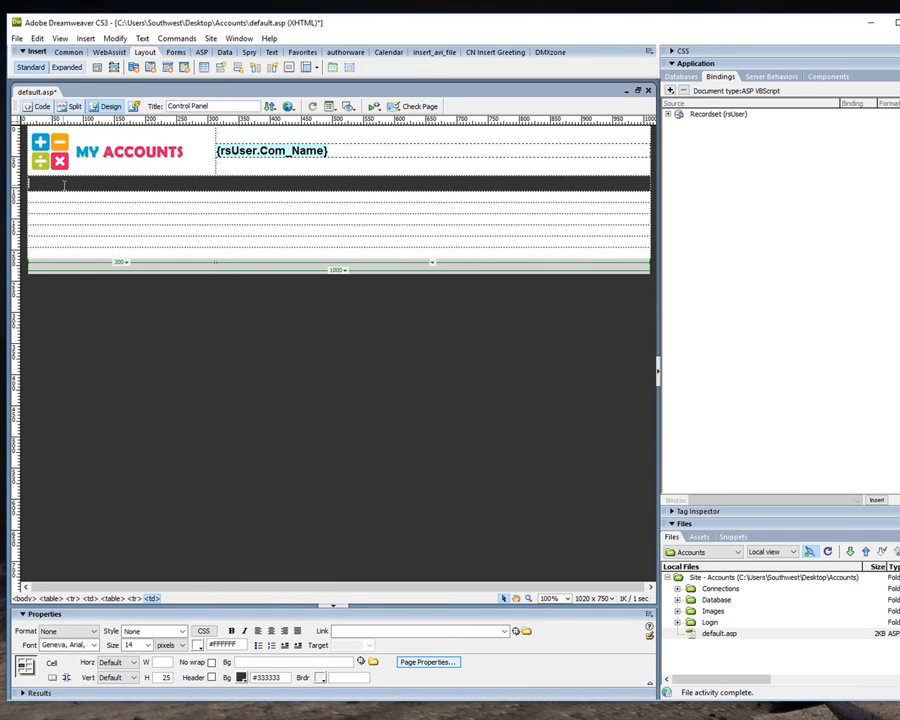
{"action": "type", "text": "Control Panel"}
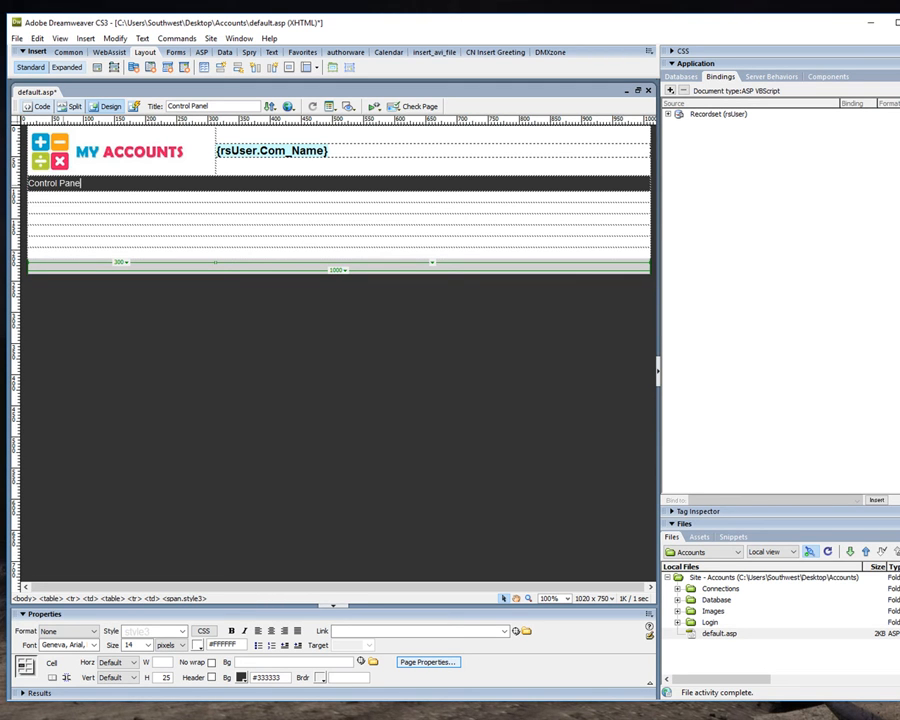
{"action": "left_click_drag", "start_coordinate": [84, 185], "coordinate": [28, 186]}
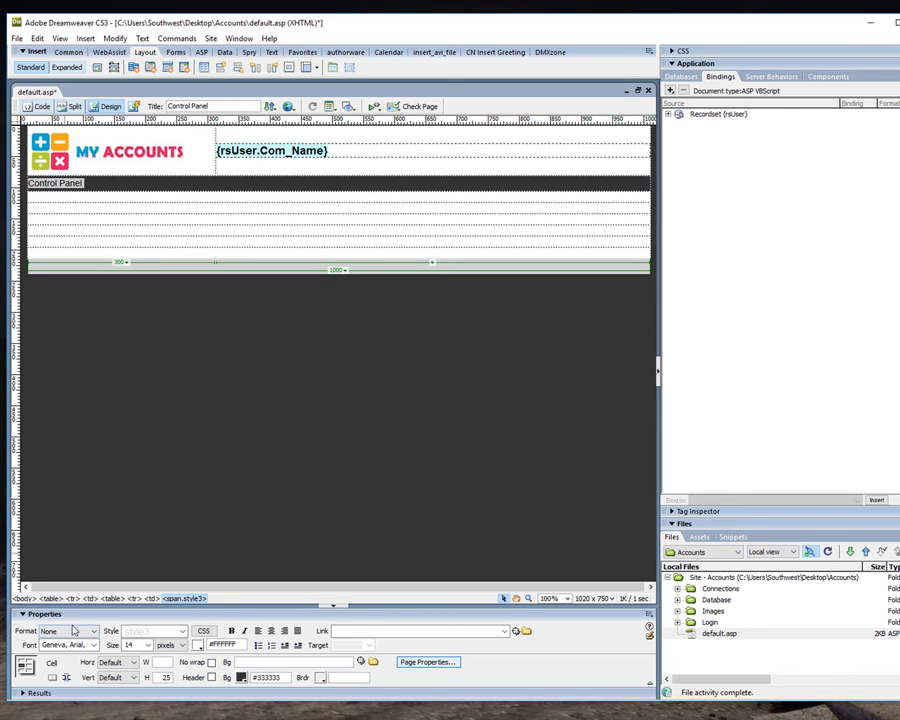
{"action": "left_click", "coordinate": [146, 645]}
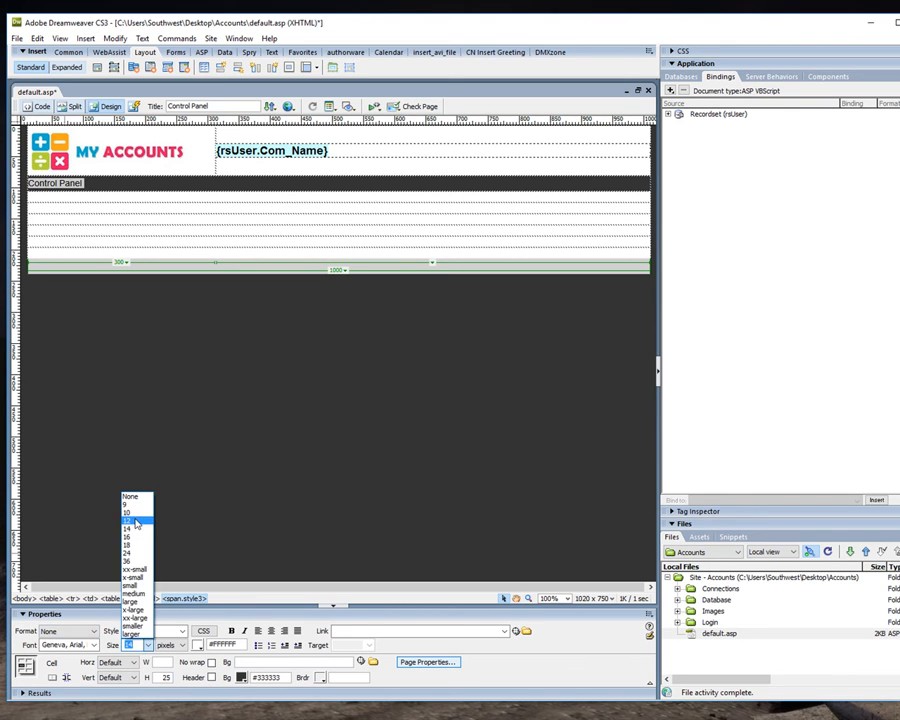
{"action": "left_click", "coordinate": [130, 520]}
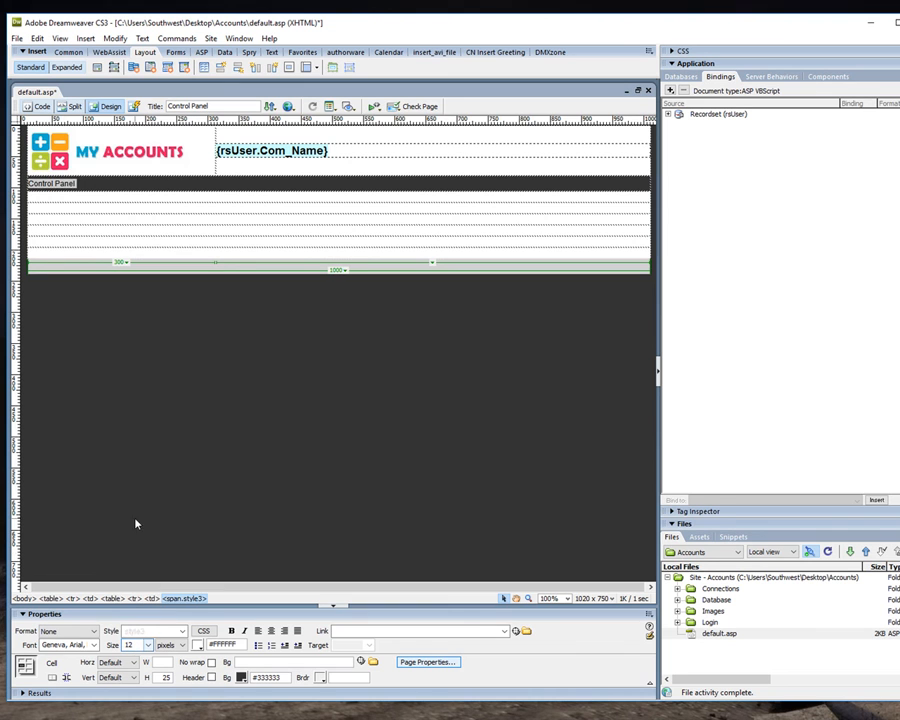
Split the dark "Control Panel" row's cell into 2 columns.
{"action": "right_click", "coordinate": [440, 184]}
{"action": "mouse_move", "coordinate": [529, 190]}
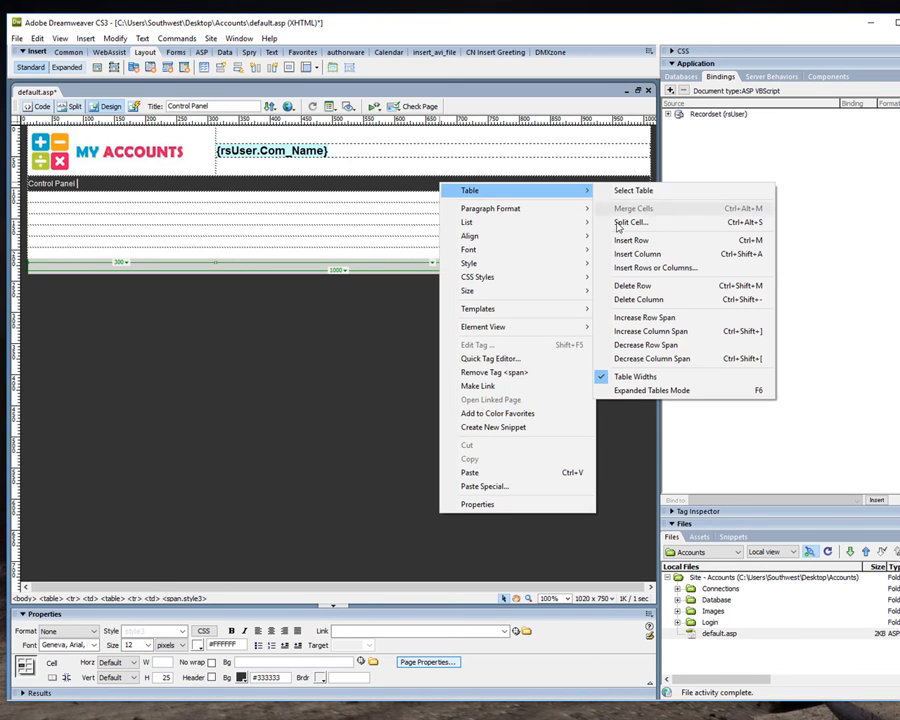
{"action": "left_click", "coordinate": [625, 222]}
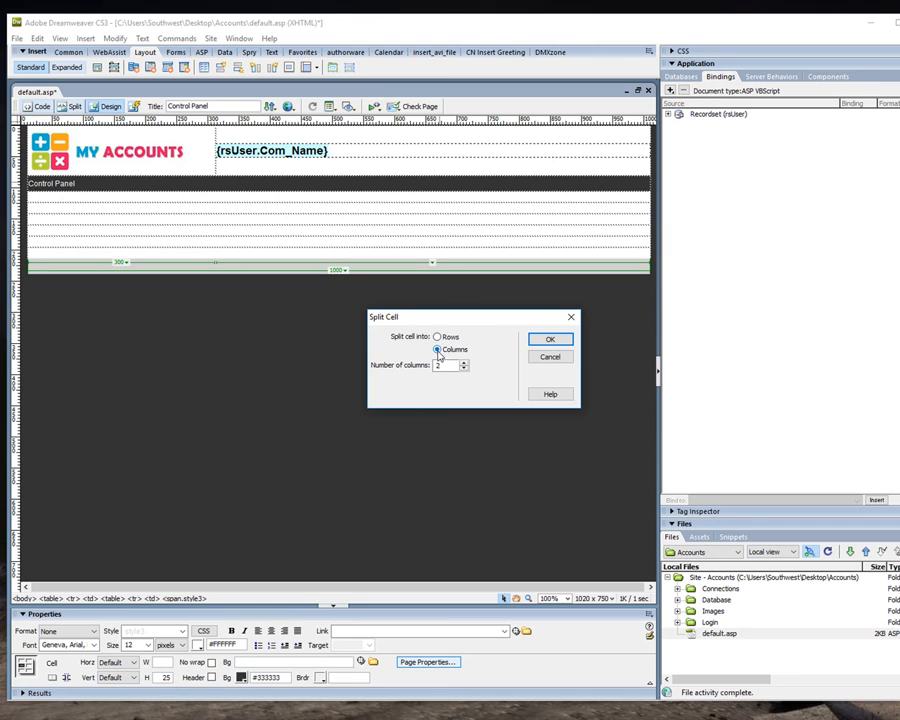
{"action": "left_click", "coordinate": [562, 341]}
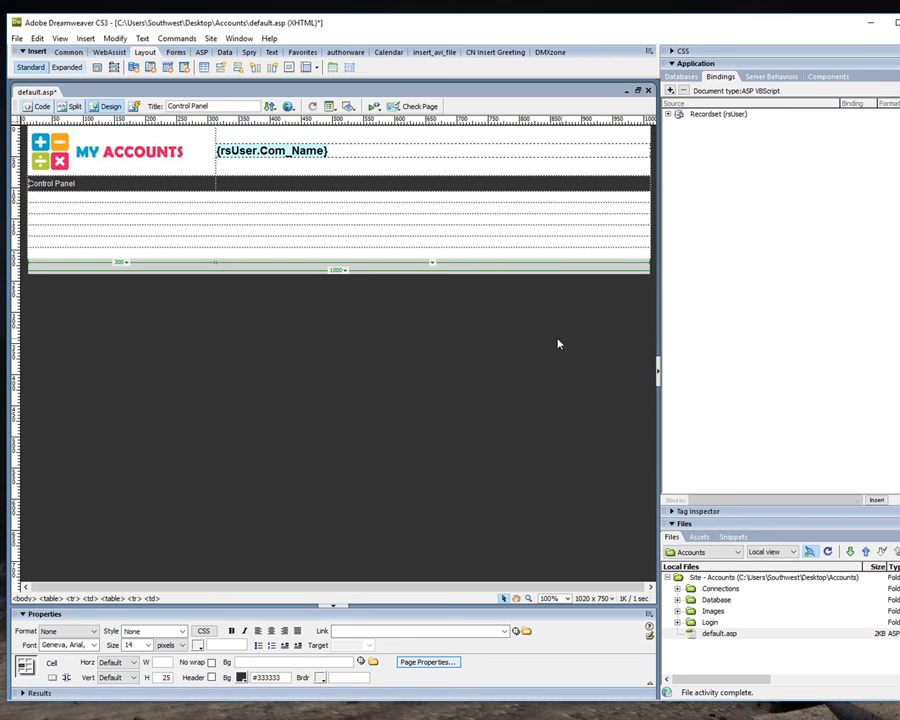
Add the label "User :" to the dark row's second cell in white (#FFFFFF) at 12 pixels.
{"action": "left_click", "coordinate": [280, 182]}
{"action": "left_click", "coordinate": [234, 182]}
{"action": "type", "text": "User :"}
{"action": "left_click_drag", "start_coordinate": [275, 185], "coordinate": [214, 184]}
{"action": "left_click", "coordinate": [198, 645]}
{"action": "left_click", "coordinate": [197, 598]}
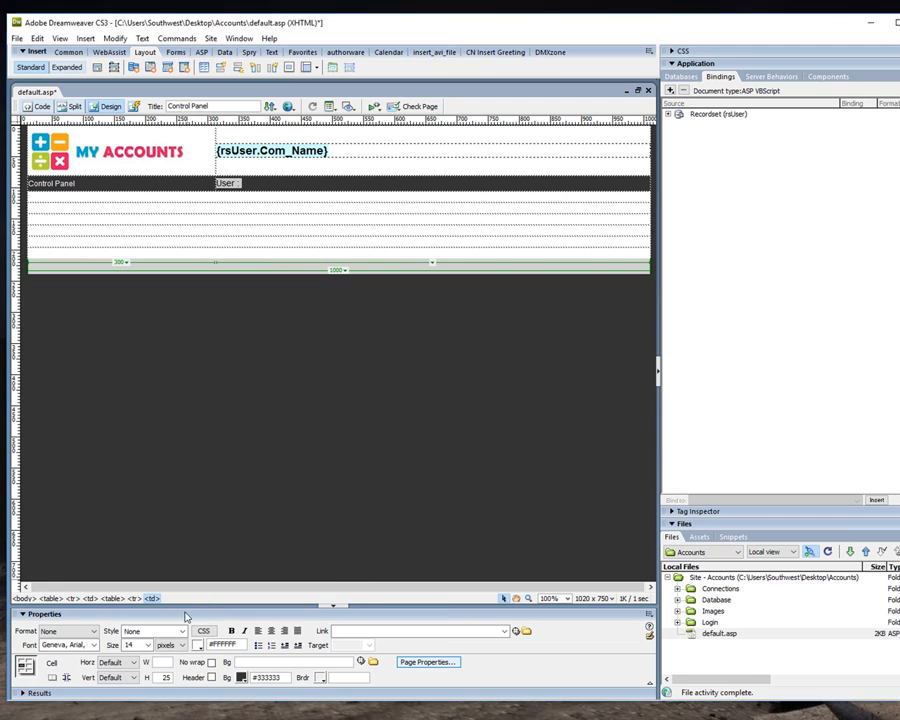
{"action": "left_click", "coordinate": [140, 645]}
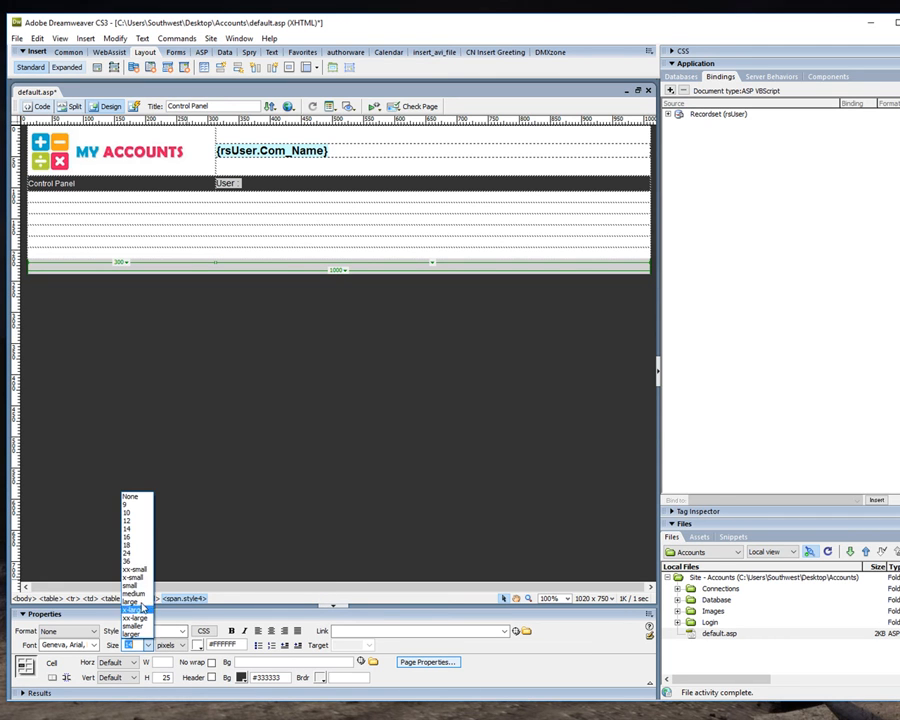
{"action": "left_click", "coordinate": [128, 520]}
Insert the User_Name field of the rsUser recordset after the "User :" label and align the cell's content to the right.
{"action": "left_click", "coordinate": [245, 188]}
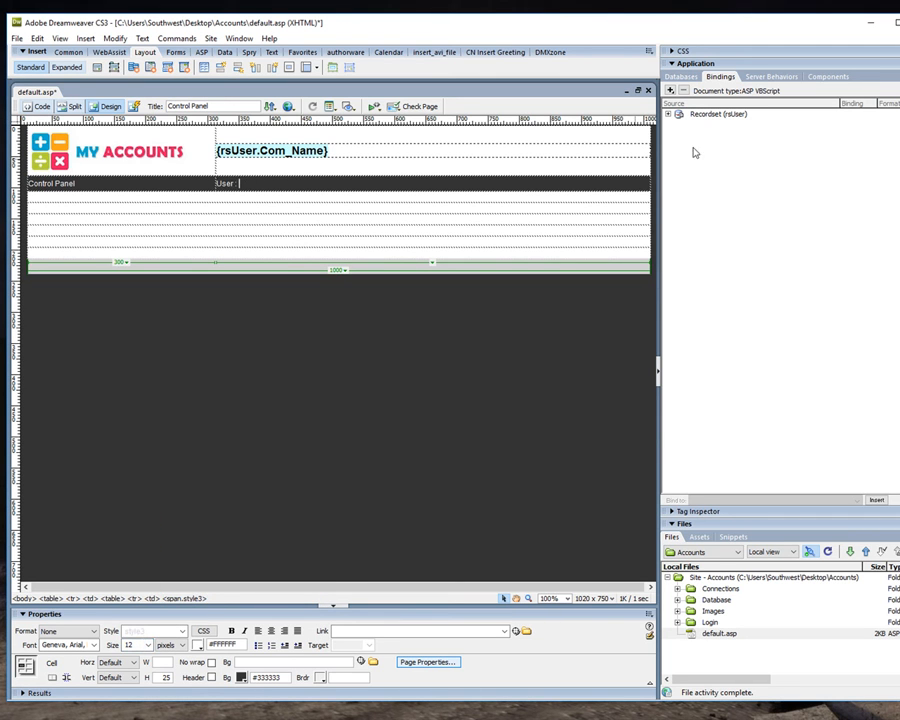
{"action": "left_click", "coordinate": [671, 114]}
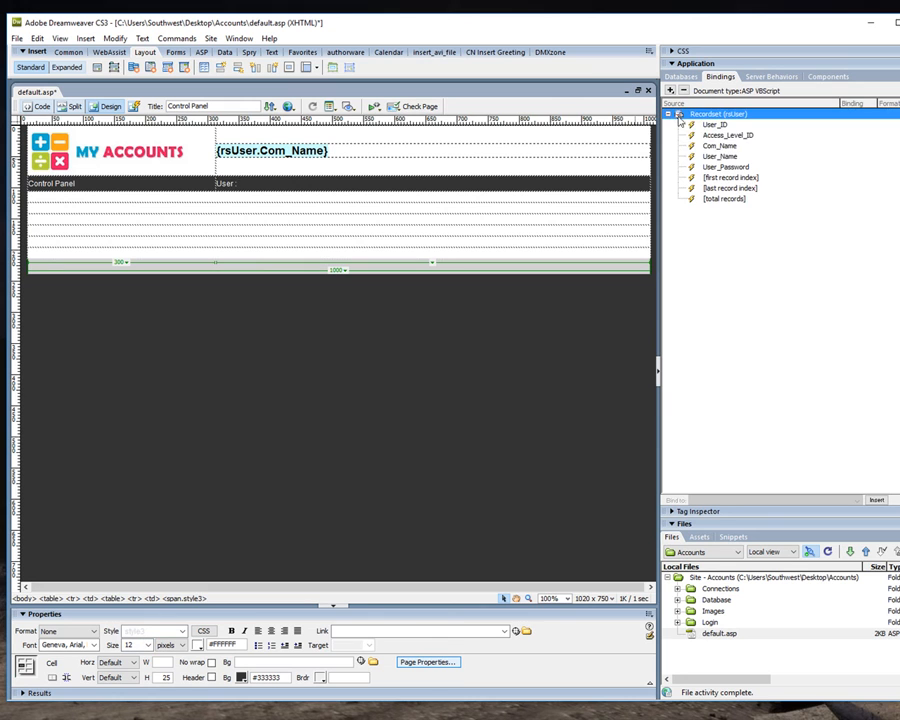
{"action": "left_click", "coordinate": [719, 157]}
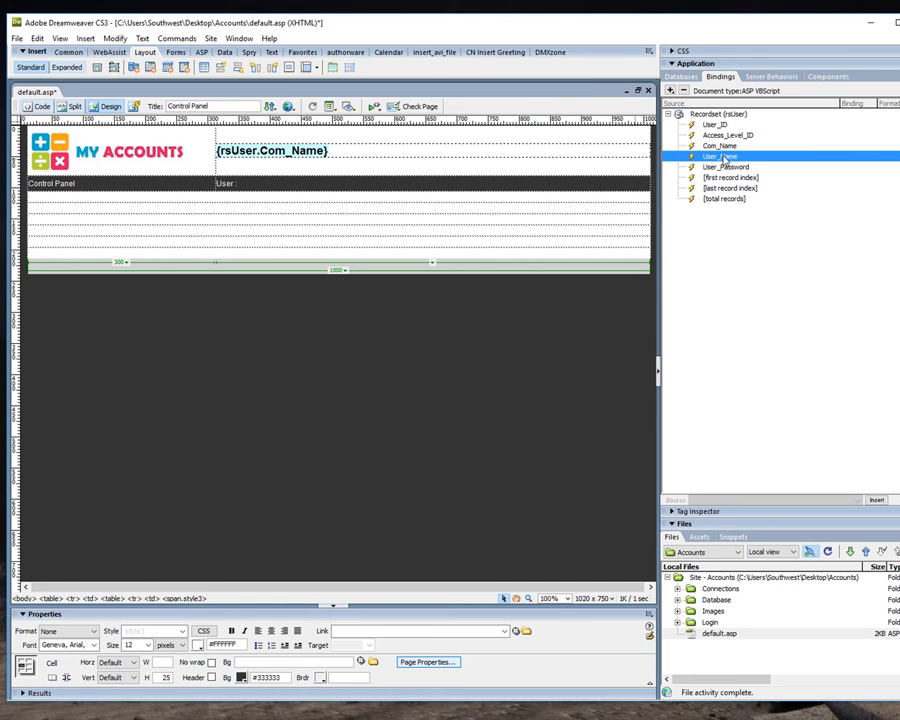
{"action": "left_click_drag", "start_coordinate": [722, 160], "coordinate": [395, 185]}
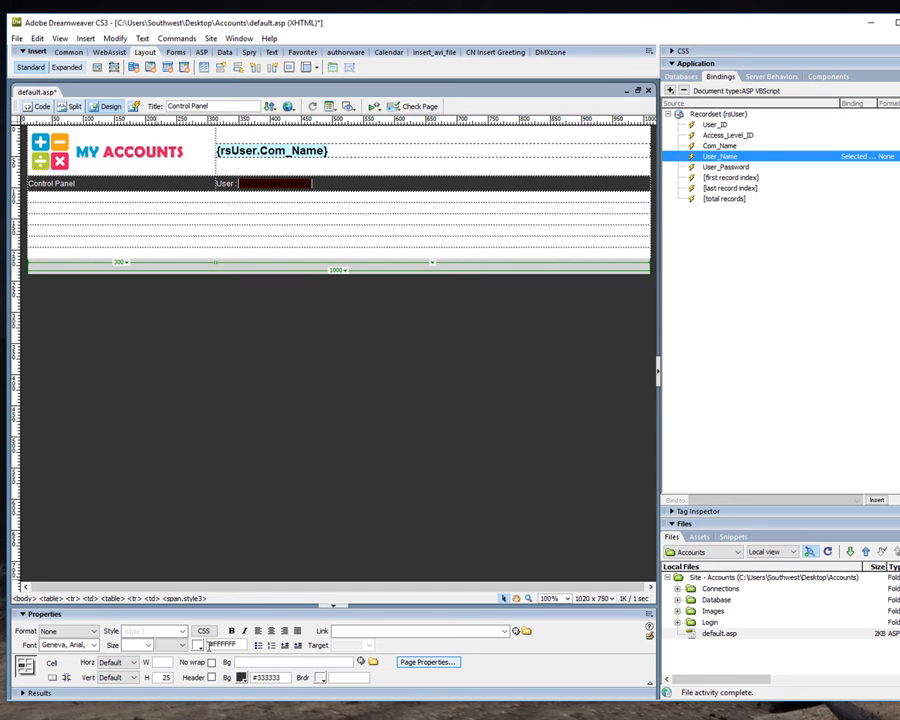
{"action": "left_click", "coordinate": [309, 362]}
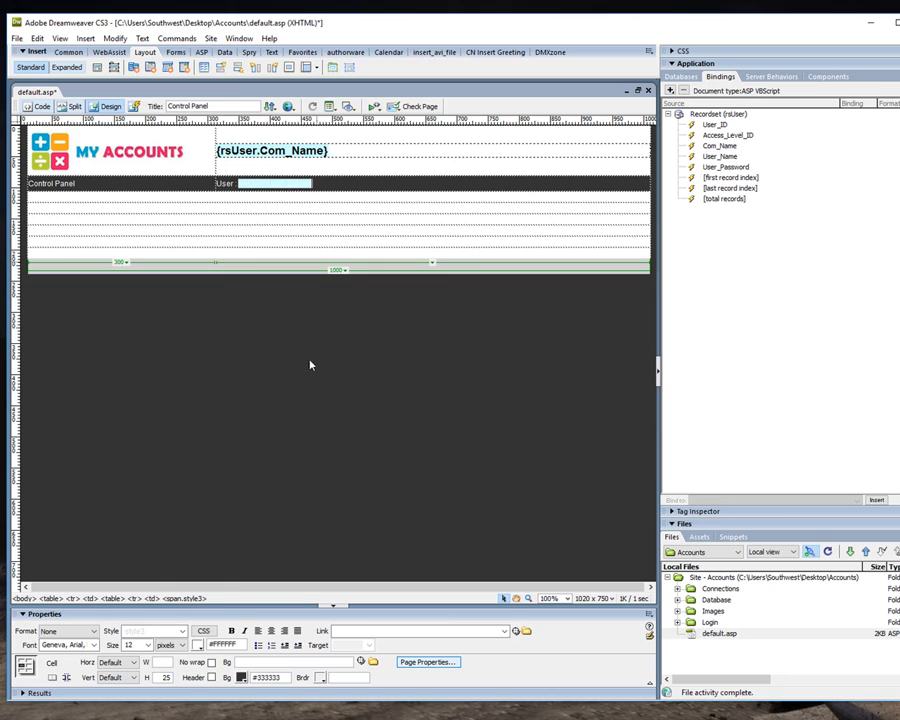
{"action": "left_click", "coordinate": [285, 632]}
{"action": "left_click", "coordinate": [341, 453]}
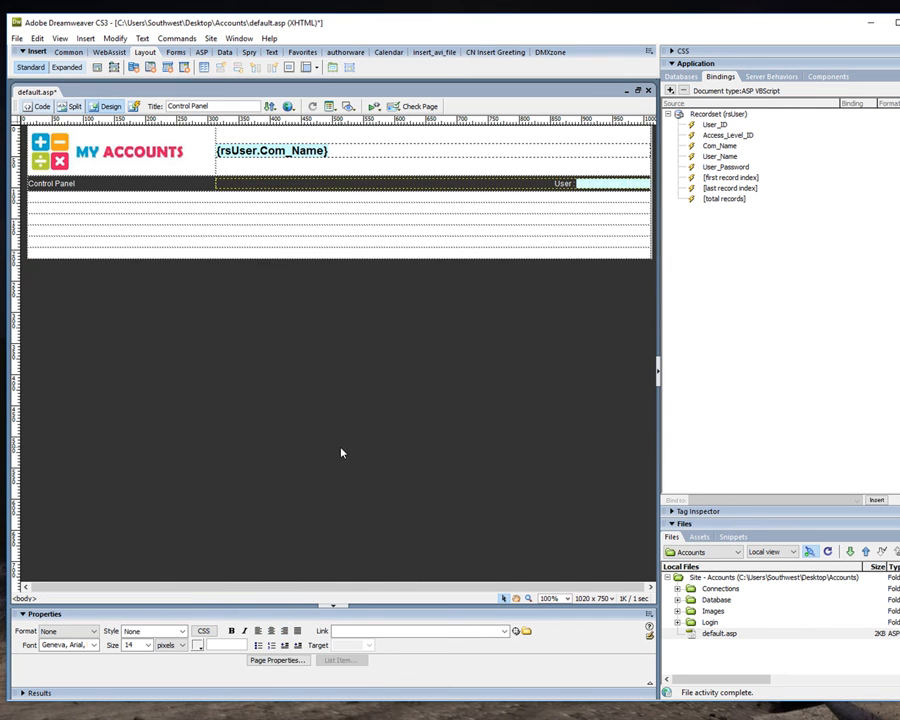
In the page code, insert &nbsp before "Control Panel" and in place of the space after "User :", and check the result in the design view.
{"action": "left_click", "coordinate": [87, 207]}
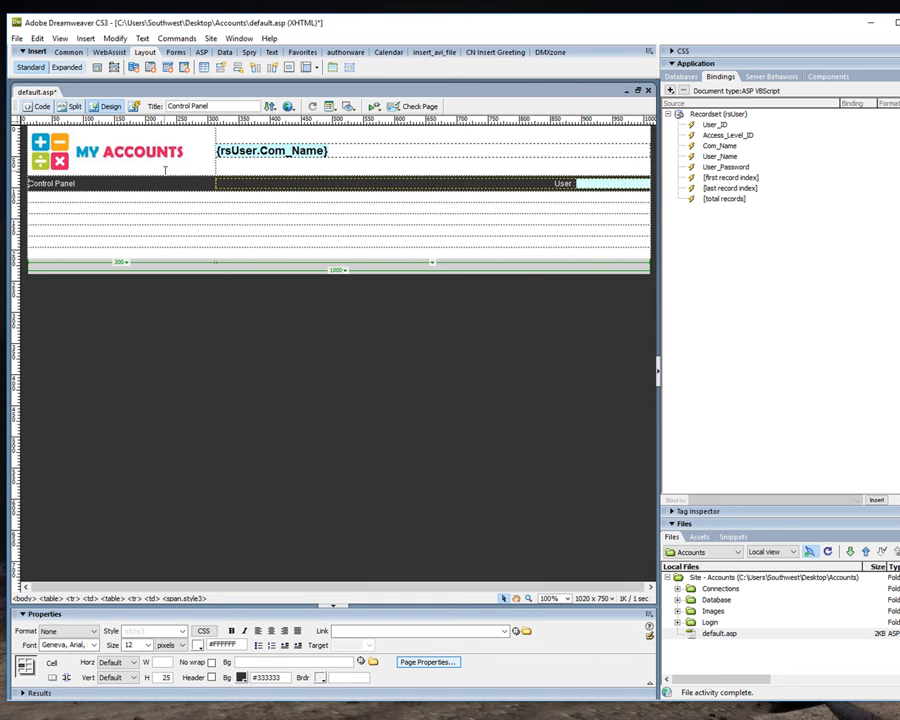
{"action": "left_click", "coordinate": [36, 106]}
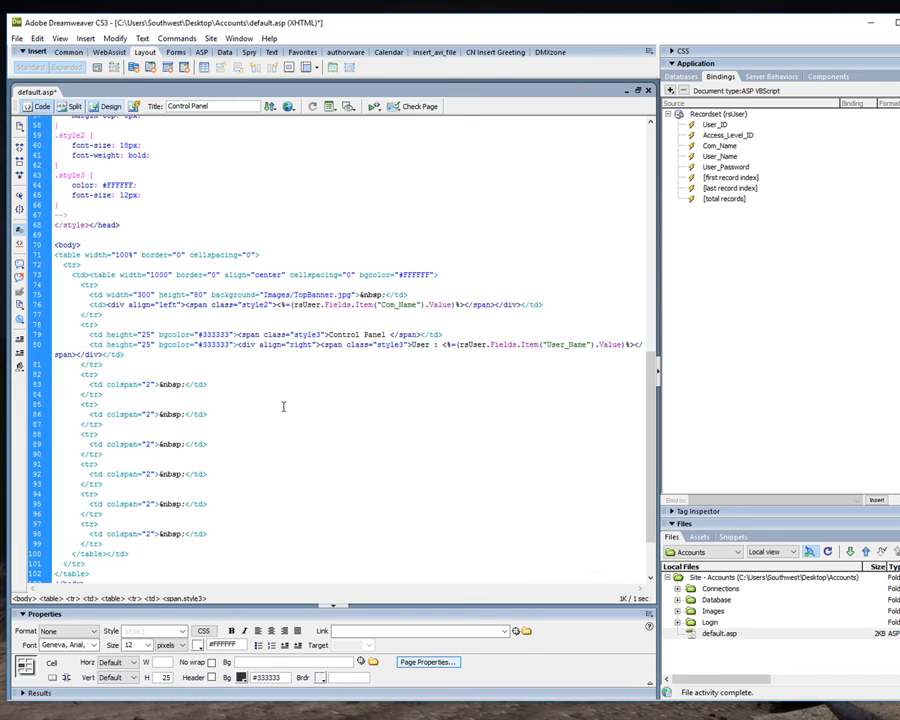
{"action": "left_click_drag", "start_coordinate": [159, 384], "coordinate": [184, 384]}
{"action": "key", "text": "ctrl+c"}
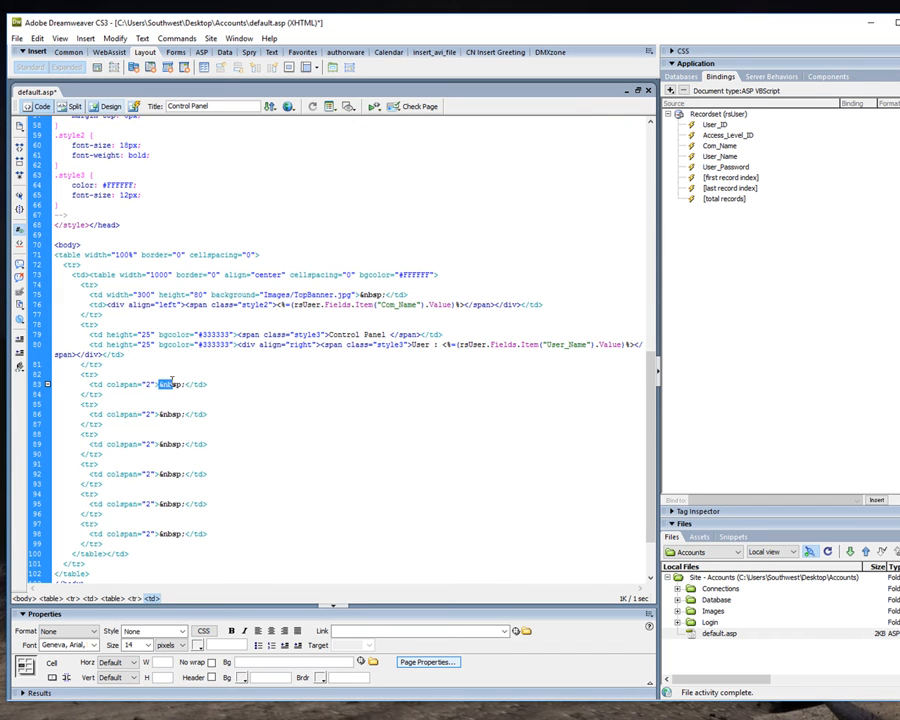
{"action": "left_click", "coordinate": [328, 334]}
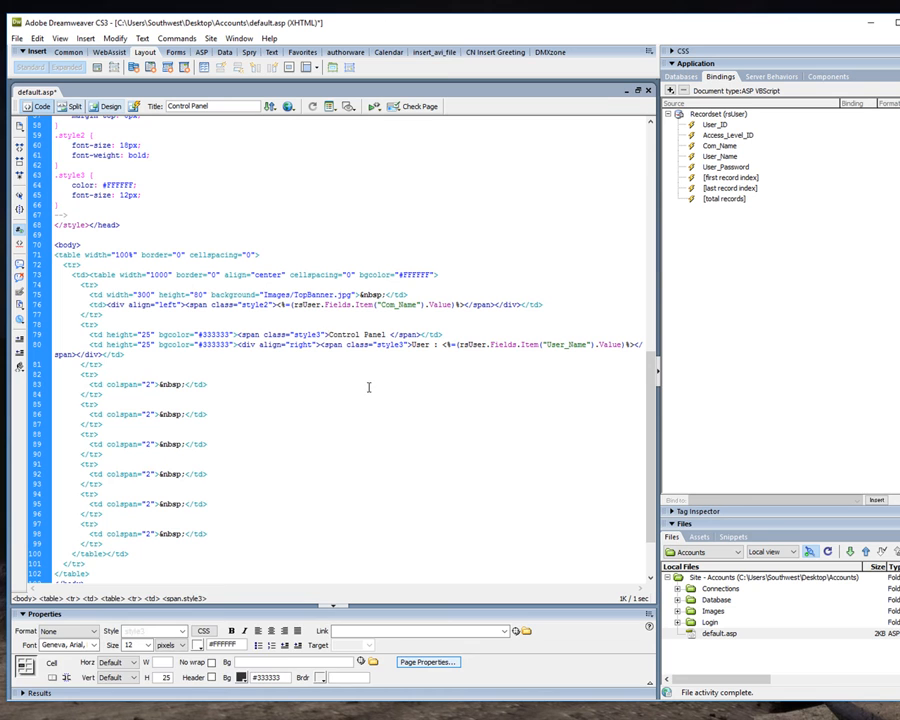
{"action": "key", "text": "ctrl+v"}
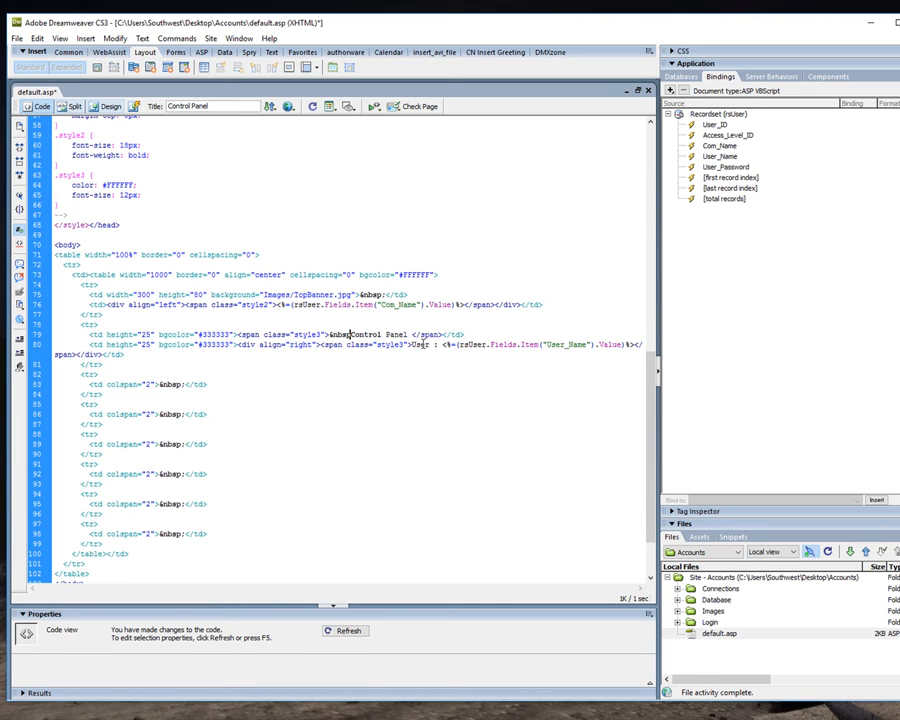
{"action": "left_click", "coordinate": [444, 344]}
{"action": "key", "text": "BackSpace"}
{"action": "key", "text": "ctrl+v"}
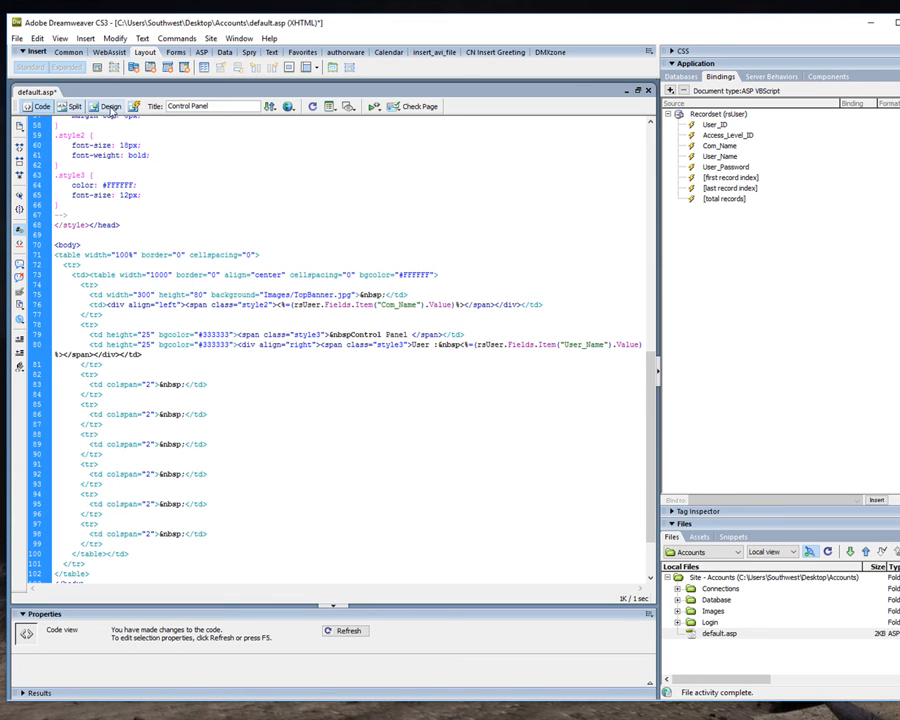
{"action": "left_click", "coordinate": [106, 106]}
{"action": "left_click", "coordinate": [602, 185]}
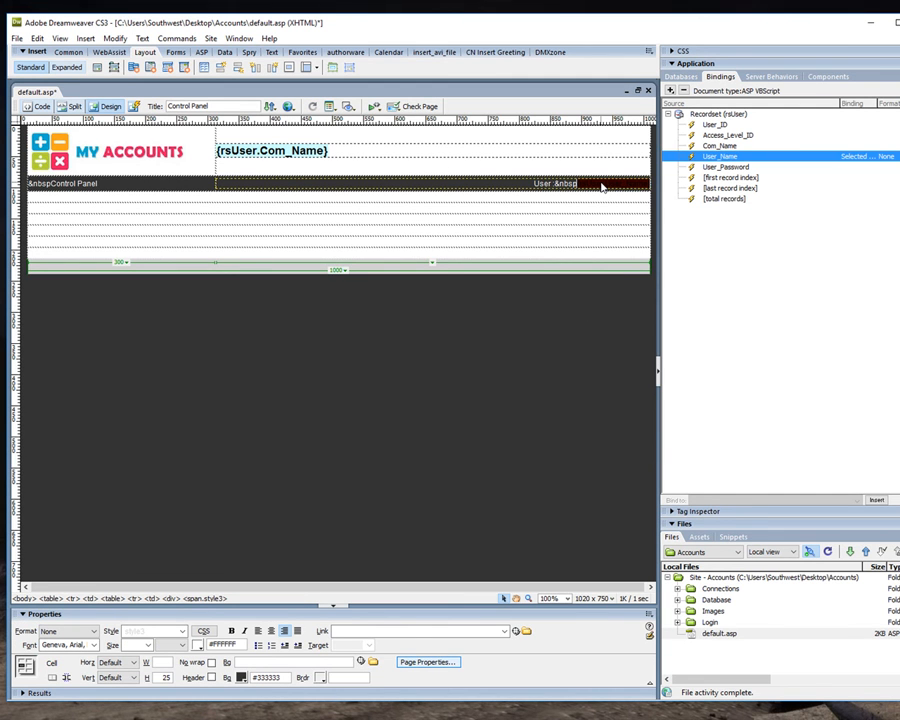
Add &nbsp; after the User_Name value in the code and complete the entities after "User :" and before "Control Panel" with semicolons.
{"action": "left_click", "coordinate": [40, 107]}
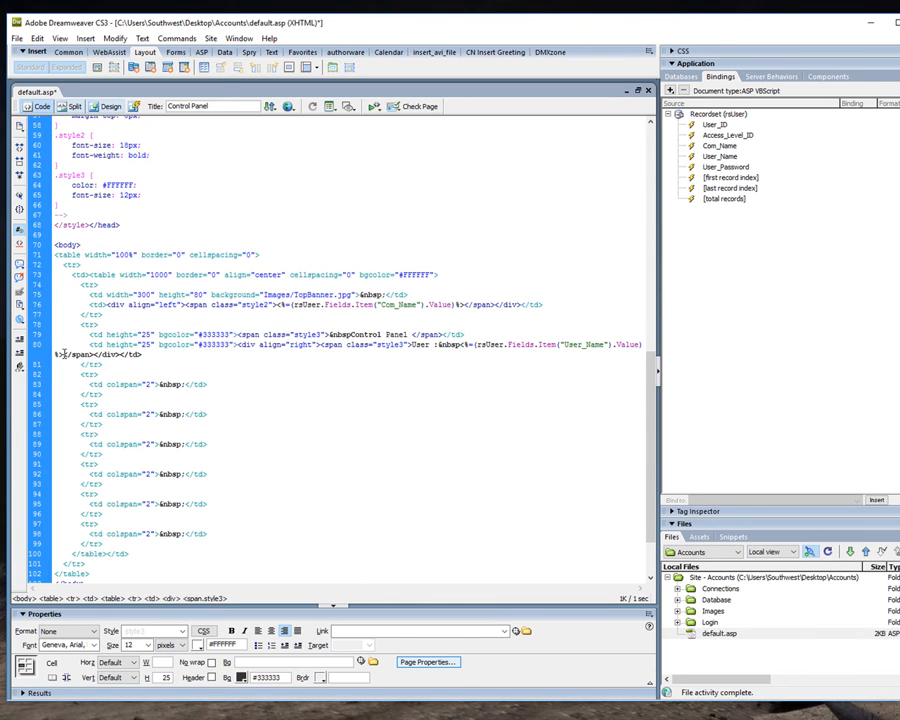
{"action": "type", "text": "&nbsp;"}
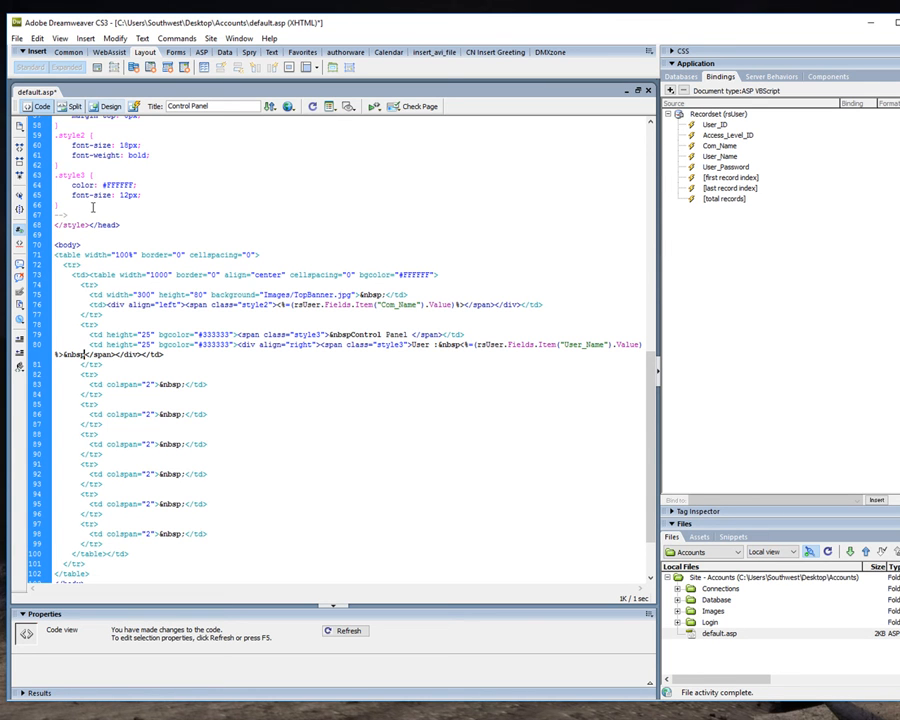
{"action": "type", "text": ";"}
{"action": "left_click", "coordinate": [463, 344]}
{"action": "type", "text": ";"}
{"action": "type", "text": ";"}
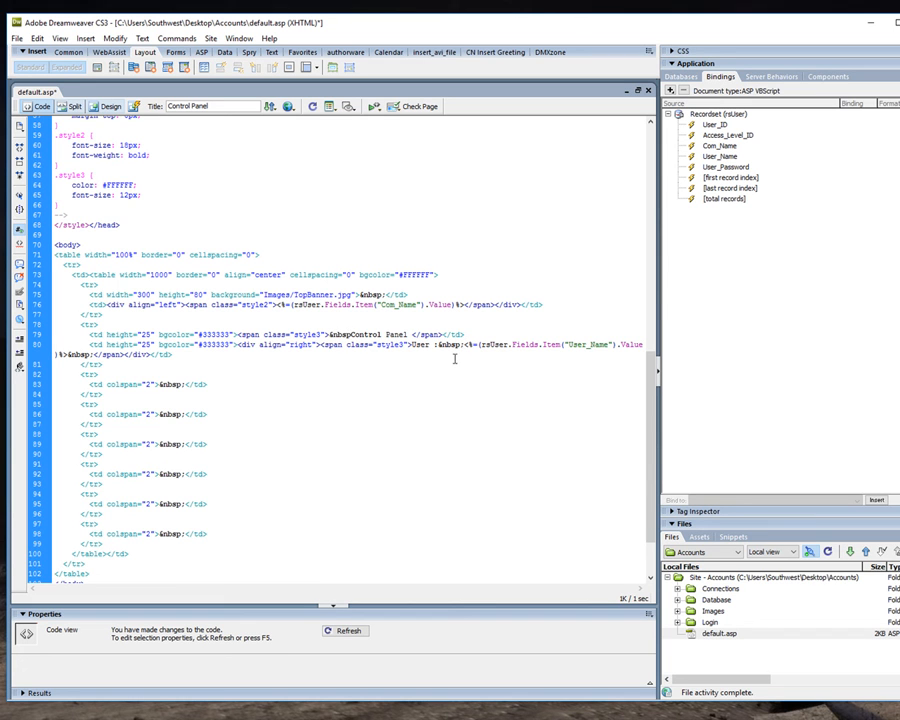
{"action": "type", "text": ";"}
Save all files and upload the updated default.asp to the server.
{"action": "left_click", "coordinate": [16, 38]}
{"action": "left_click", "coordinate": [30, 180]}
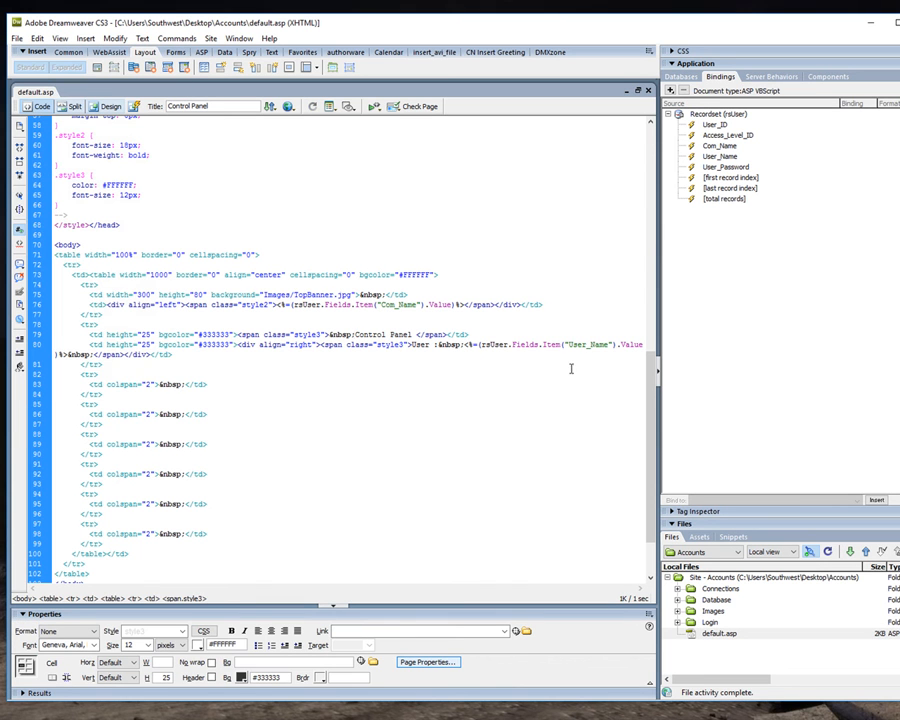
{"action": "left_click", "coordinate": [864, 552]}
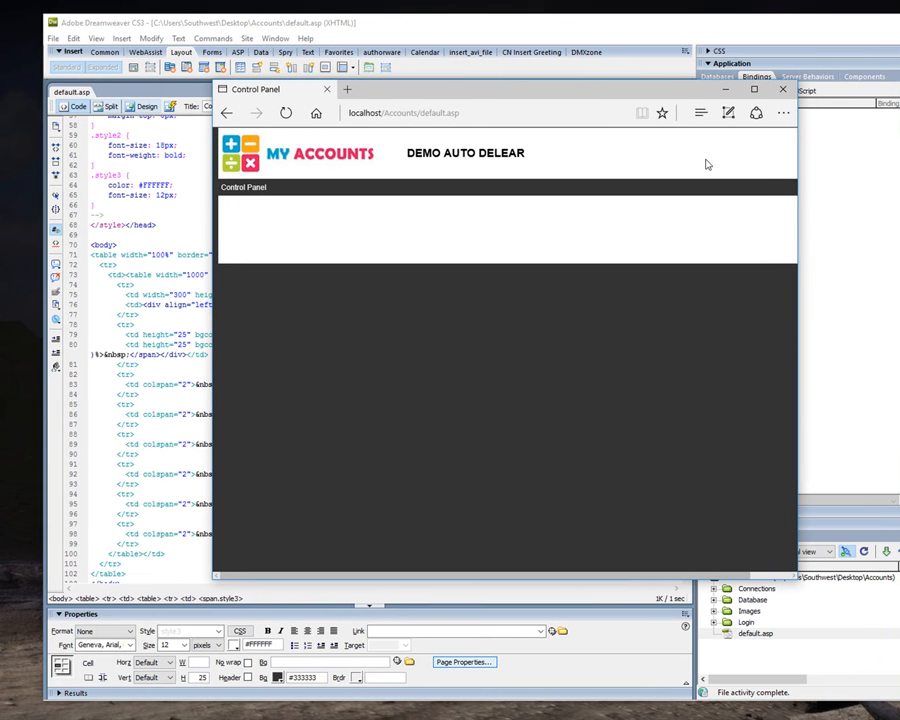
Widen the browser window to check the user label in the title bar, and return to the design view of default.asp.
{"action": "left_click_drag", "start_coordinate": [797, 289], "coordinate": [898, 288]}
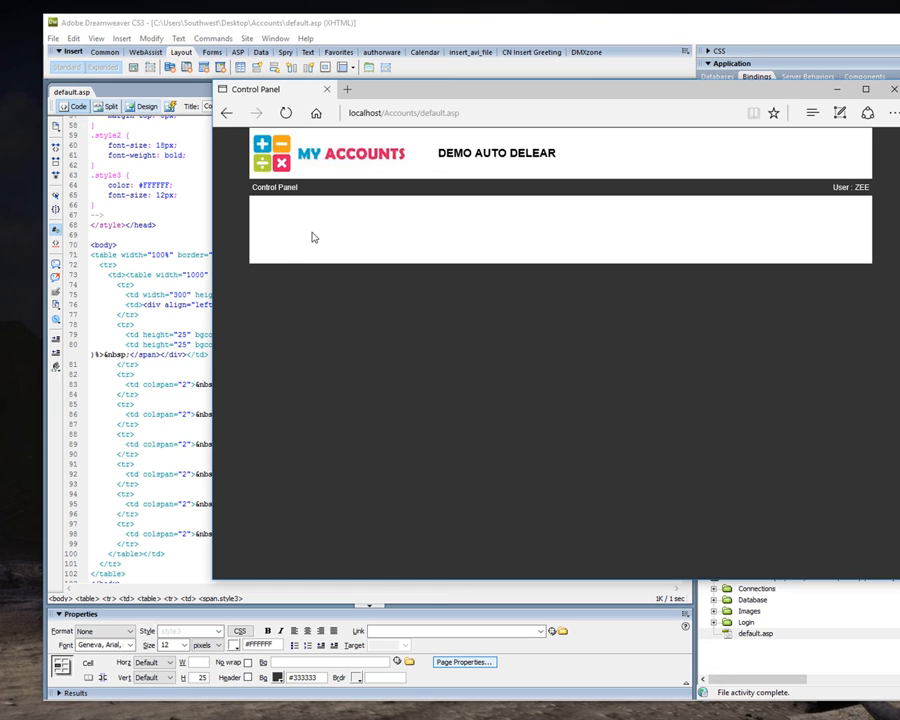
{"action": "left_click", "coordinate": [178, 145]}
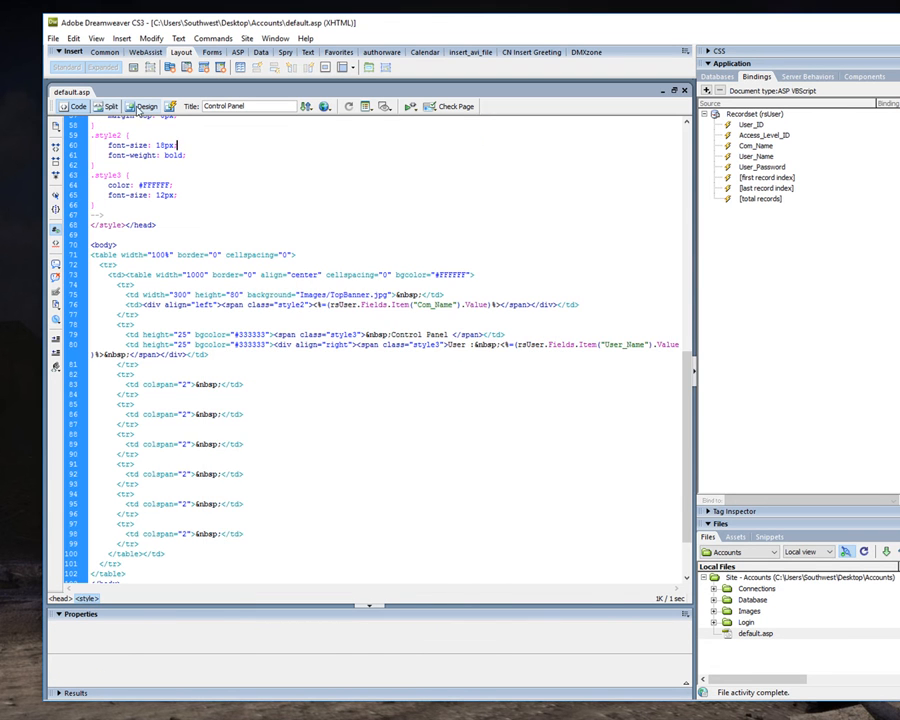
{"action": "left_click", "coordinate": [143, 106]}
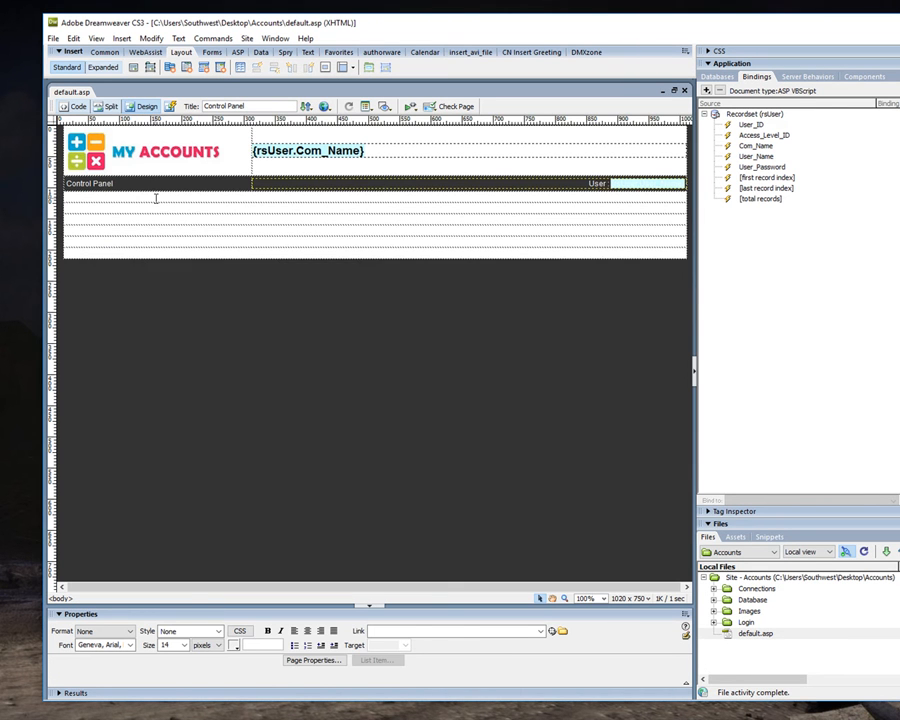
Set the empty row below the title bar to a height of 30 and fill it with the logo's green, #B2CE2C.
{"action": "left_click", "coordinate": [155, 198]}
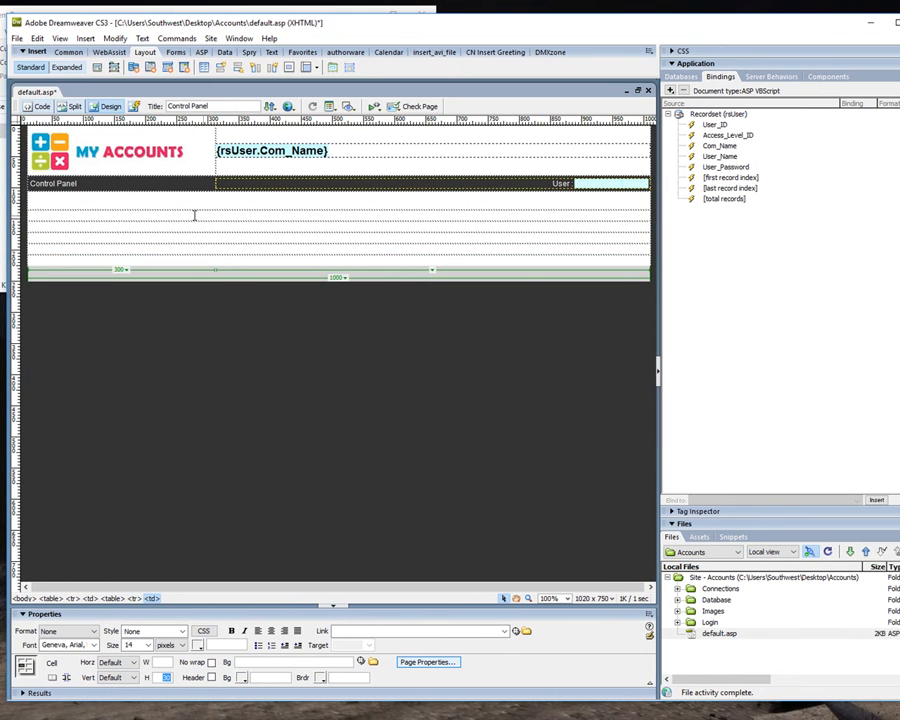
{"action": "left_click", "coordinate": [242, 681]}
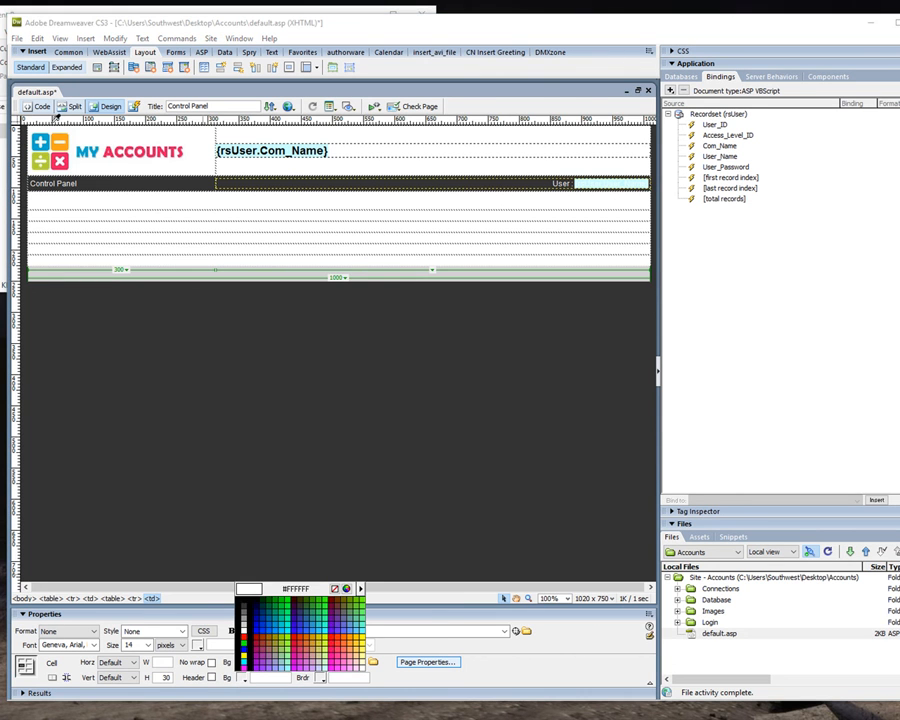
{"action": "left_click", "coordinate": [47, 147]}
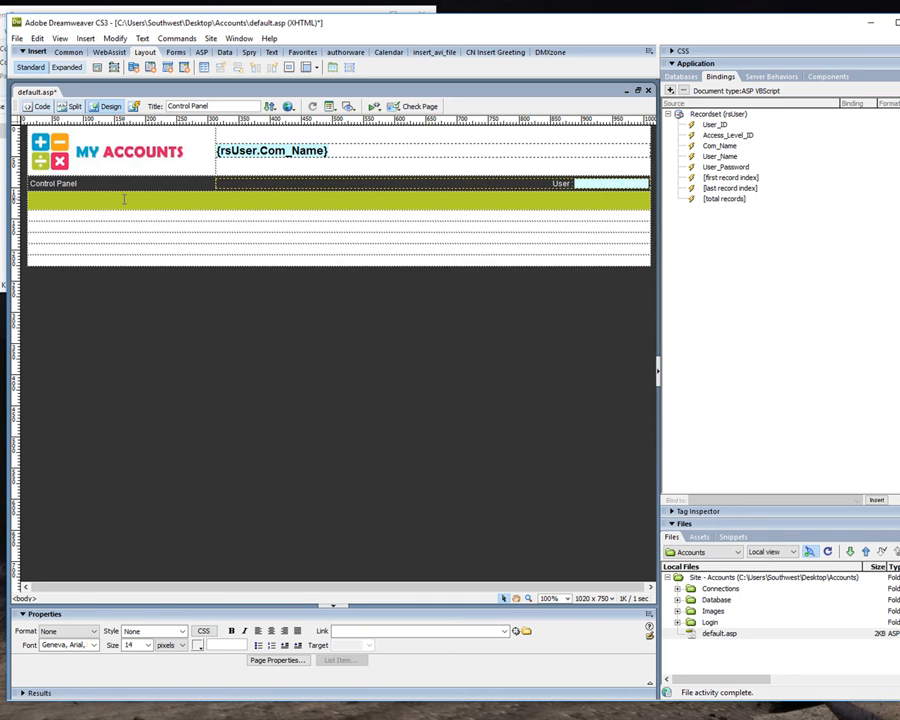
Insert a horizontal Spry Menu Bar in the green row.
{"action": "left_click", "coordinate": [124, 199]}
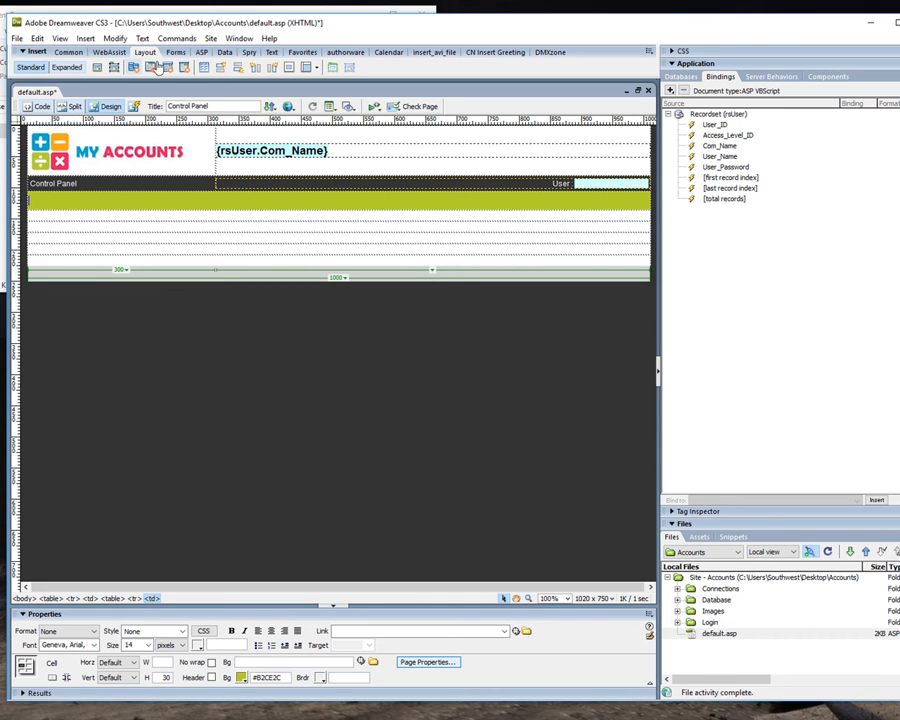
{"action": "left_click", "coordinate": [247, 54]}
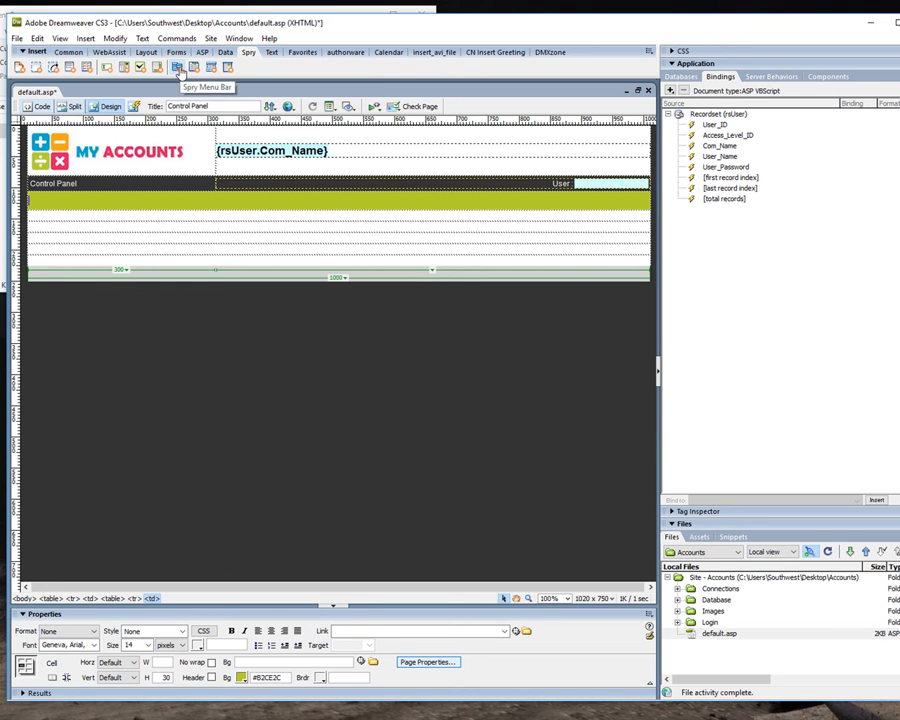
{"action": "left_click", "coordinate": [178, 68]}
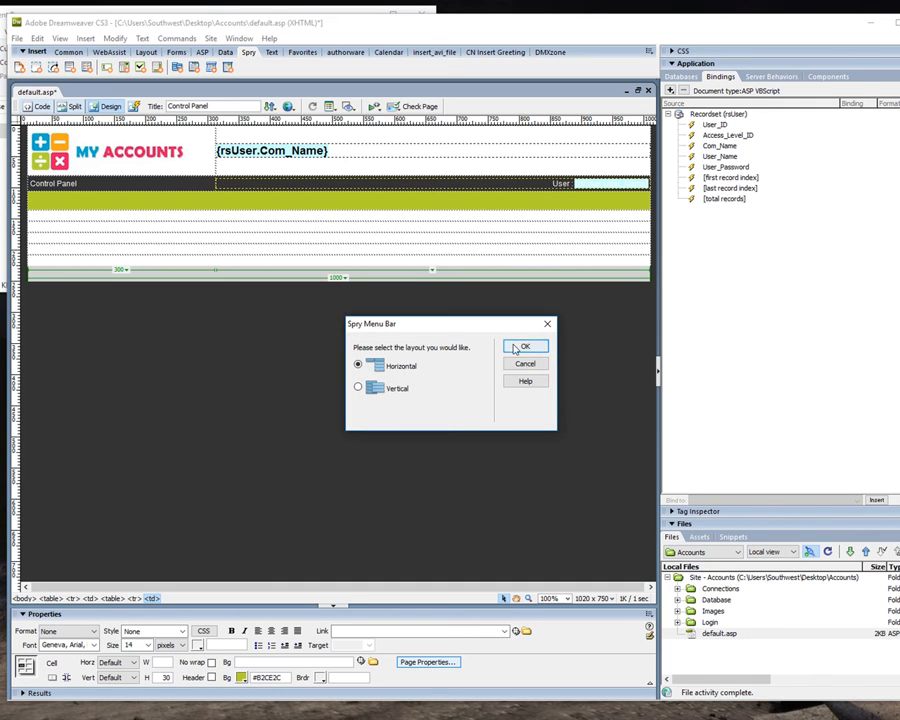
{"action": "left_click", "coordinate": [522, 347]}
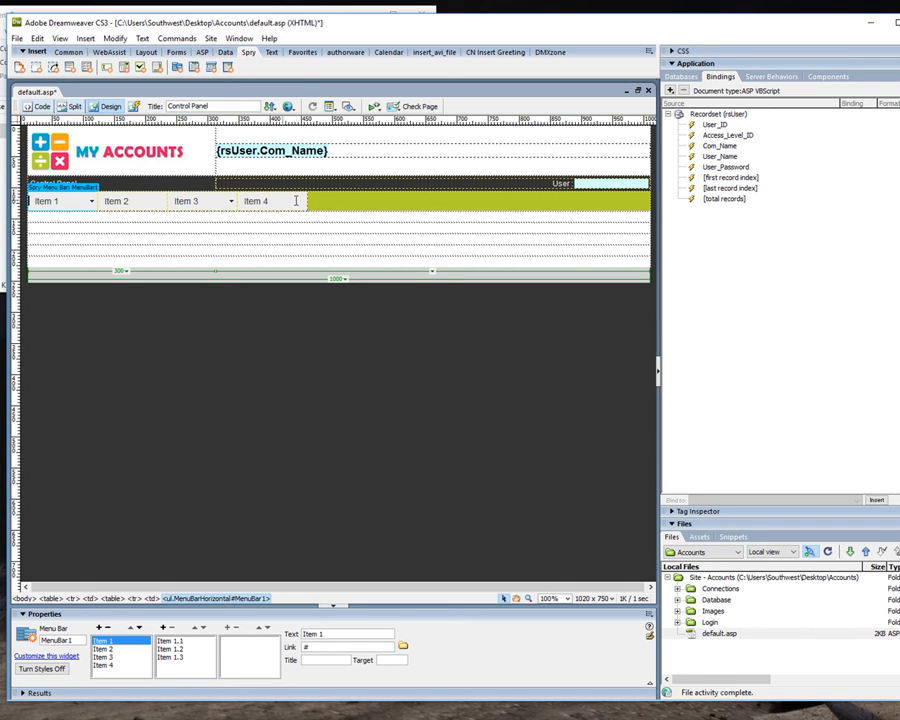
Rename the menu bar's Item 1 as Client.
{"action": "left_click", "coordinate": [91, 200]}
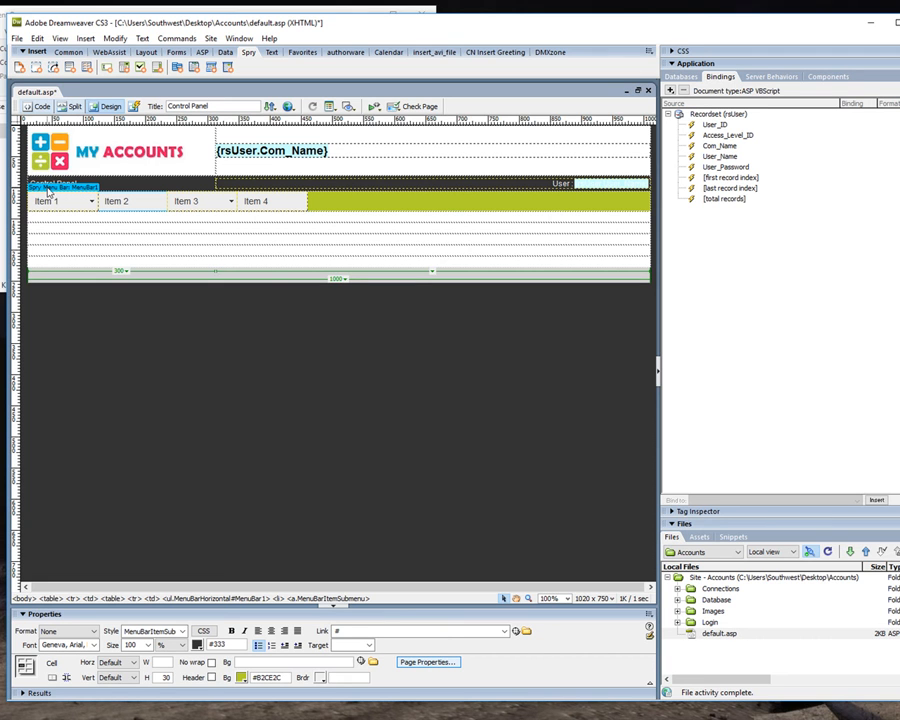
{"action": "left_click", "coordinate": [52, 190]}
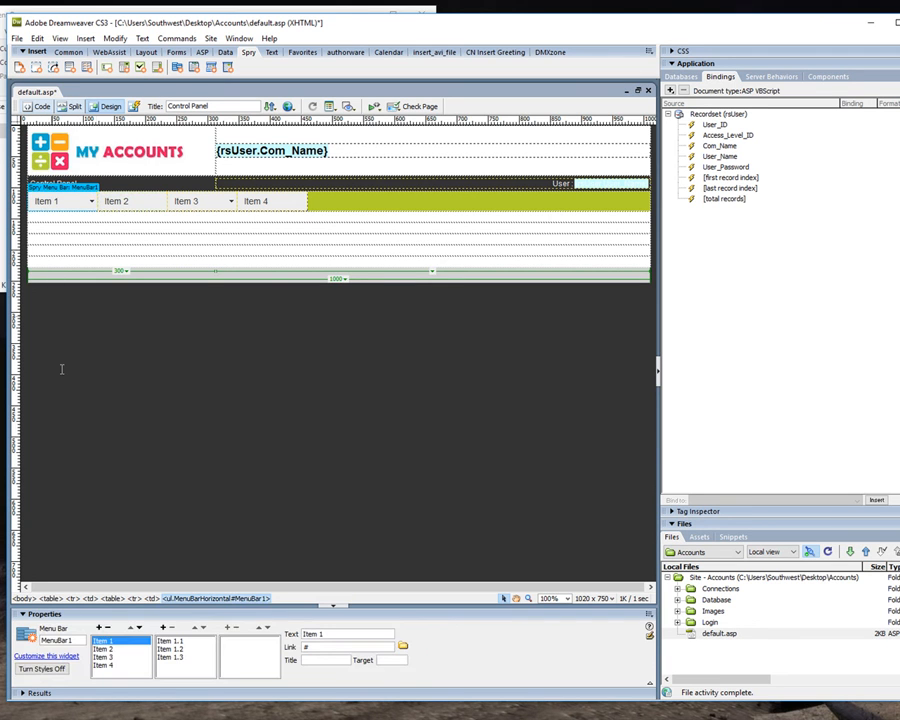
{"action": "left_click_drag", "start_coordinate": [358, 634], "coordinate": [250, 639]}
{"action": "type", "text": "Cle"}
{"action": "left_click", "coordinate": [105, 646]}
{"action": "left_click", "coordinate": [112, 648]}
{"action": "left_click", "coordinate": [102, 640]}
Rename the Client submenu's Item 1.1 as New Client.
{"action": "left_click", "coordinate": [170, 640]}
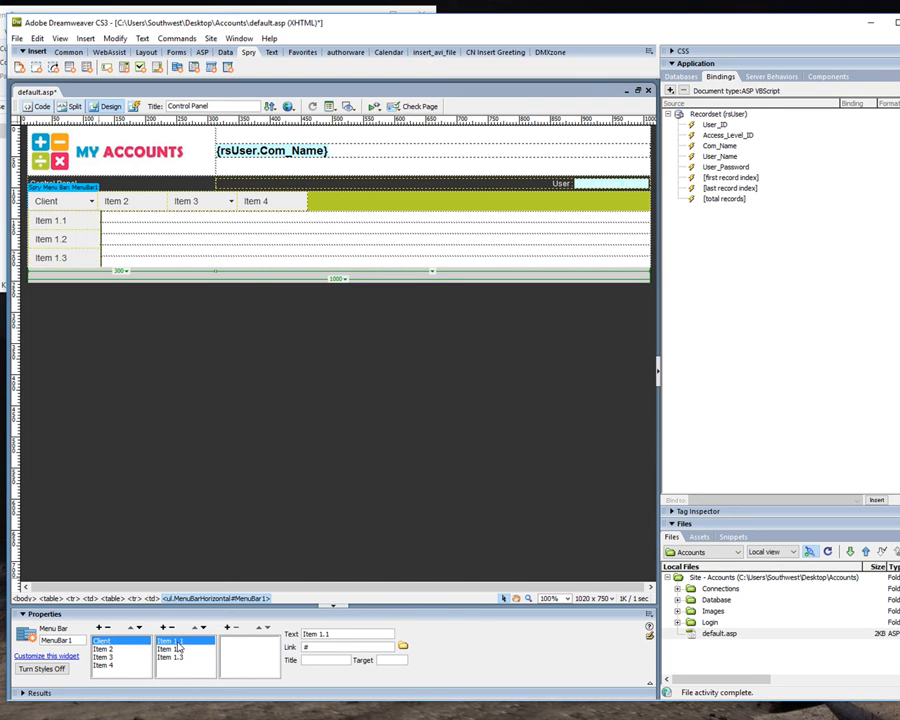
{"action": "left_click", "coordinate": [290, 637]}
{"action": "type", "text": "New Client"}
Rename the Client submenu's Item 1.2 as Client List and delete Item 1.3.
{"action": "left_click", "coordinate": [172, 649]}
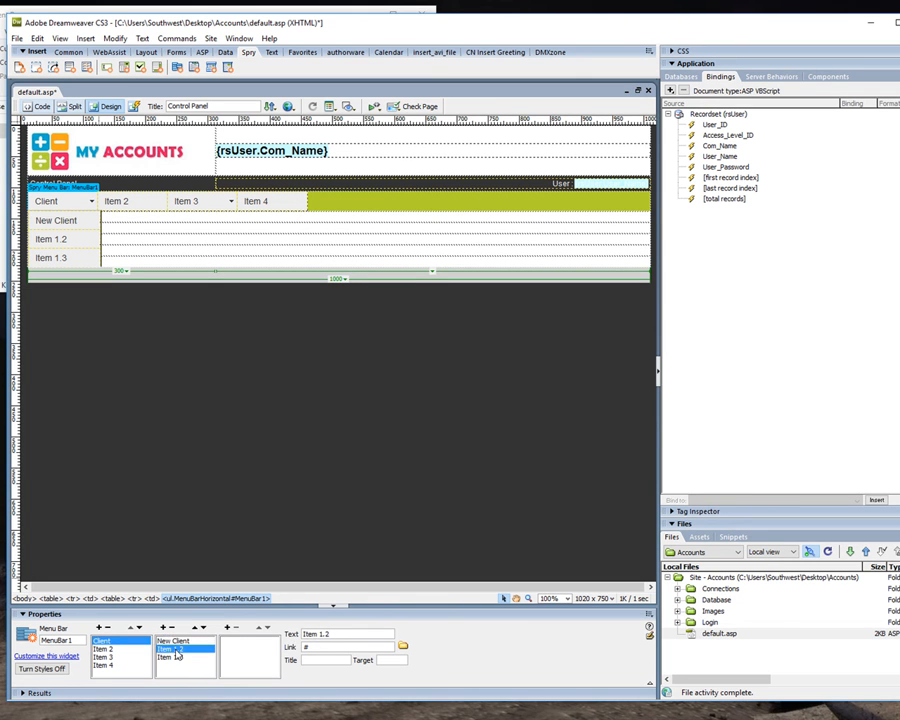
{"action": "type", "text": "Client List"}
{"action": "left_click", "coordinate": [158, 655]}
{"action": "left_click", "coordinate": [168, 656]}
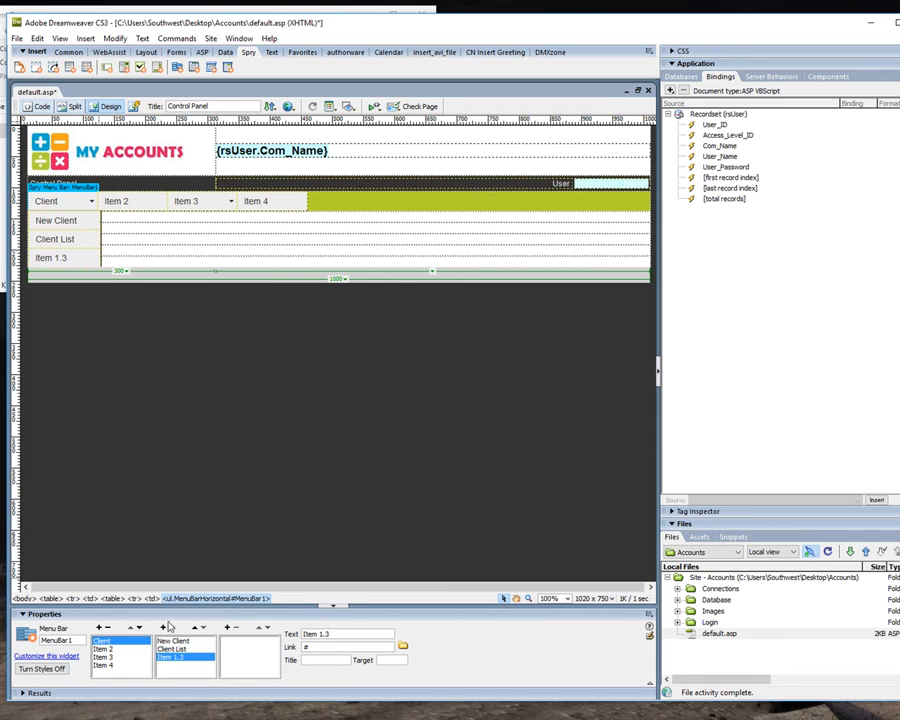
{"action": "left_click", "coordinate": [171, 628]}
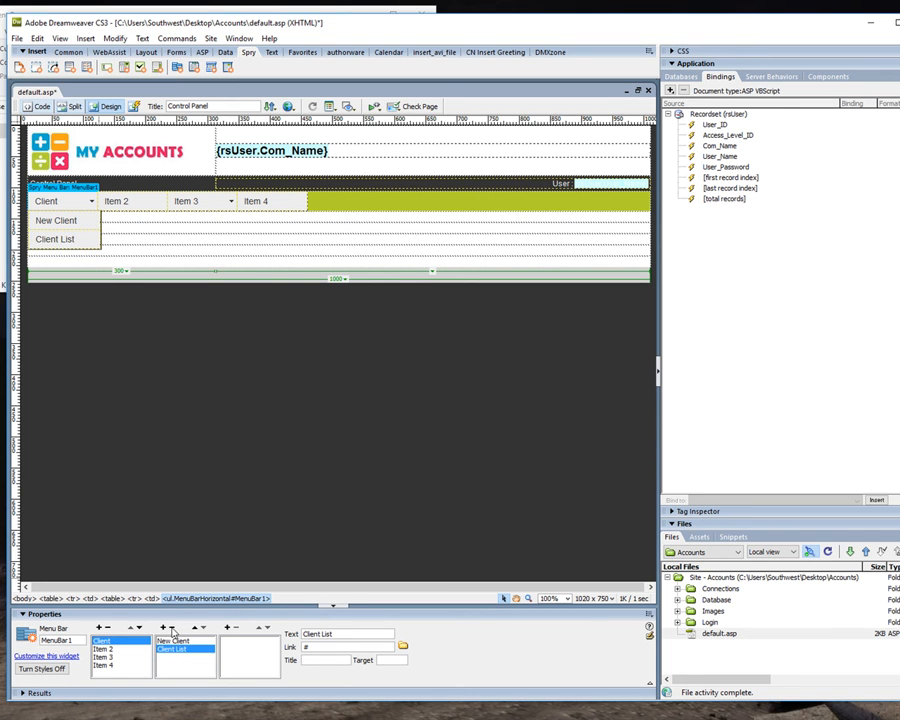
Rename the menu bar's Item 2 as Inventory and add a submenu item New Inventory to it.
{"action": "left_click", "coordinate": [101, 650]}
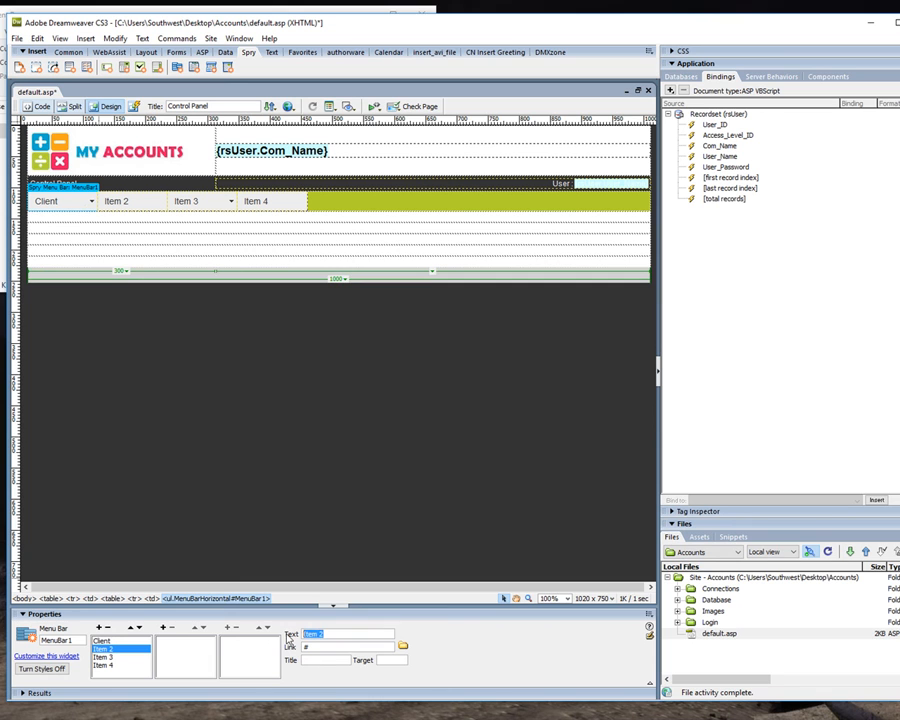
{"action": "type", "text": "I"}
{"action": "left_click", "coordinate": [165, 639]}
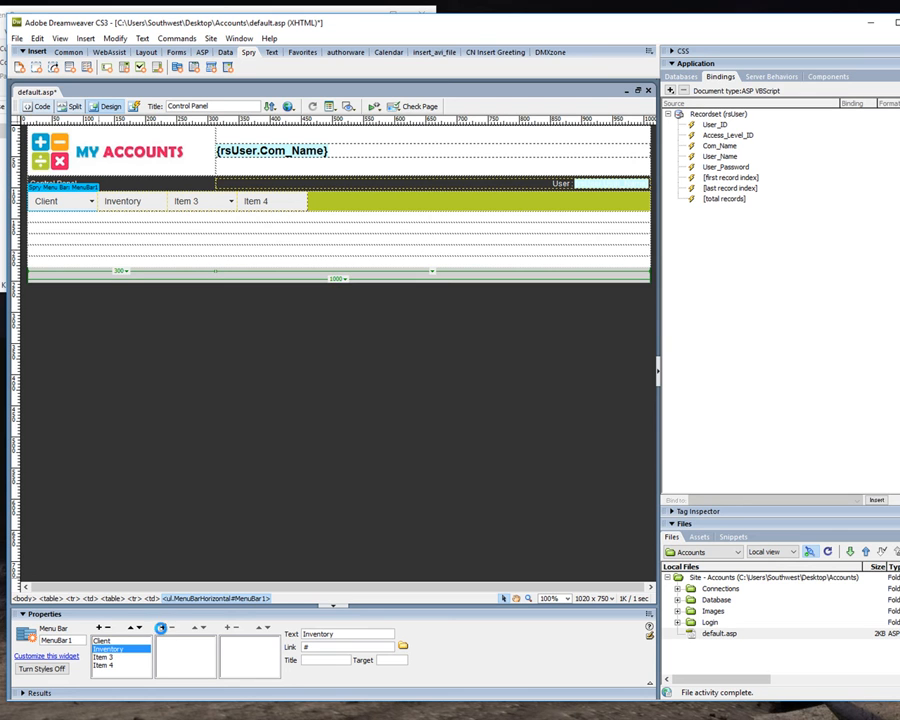
{"action": "left_click", "coordinate": [162, 628]}
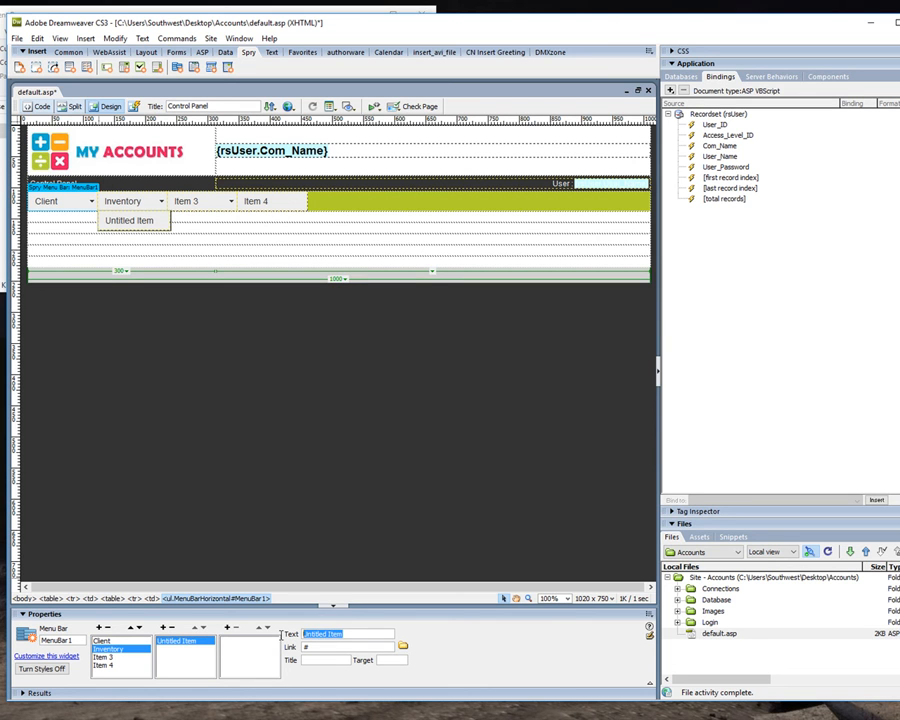
{"action": "type", "text": "New"}
{"action": "key", "text": "Return"}
Add a second submenu item, Inventory List, under Inventory.
{"action": "left_click", "coordinate": [162, 628]}
{"action": "left_click_drag", "start_coordinate": [347, 634], "coordinate": [273, 632]}
{"action": "type", "text": "Inventory L"}
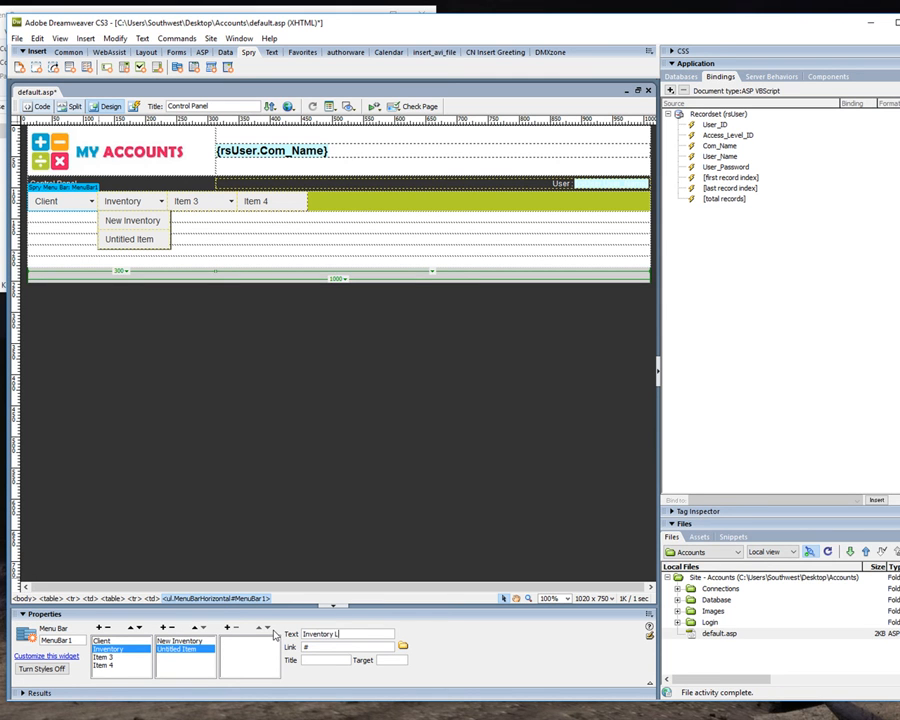
{"action": "type", "text": "ist"}
{"action": "key", "text": "Return"}
Rename the menu bar's Item 3 as Accounts and its submenu Item 3.1 as New Account.
{"action": "left_click", "coordinate": [104, 657]}
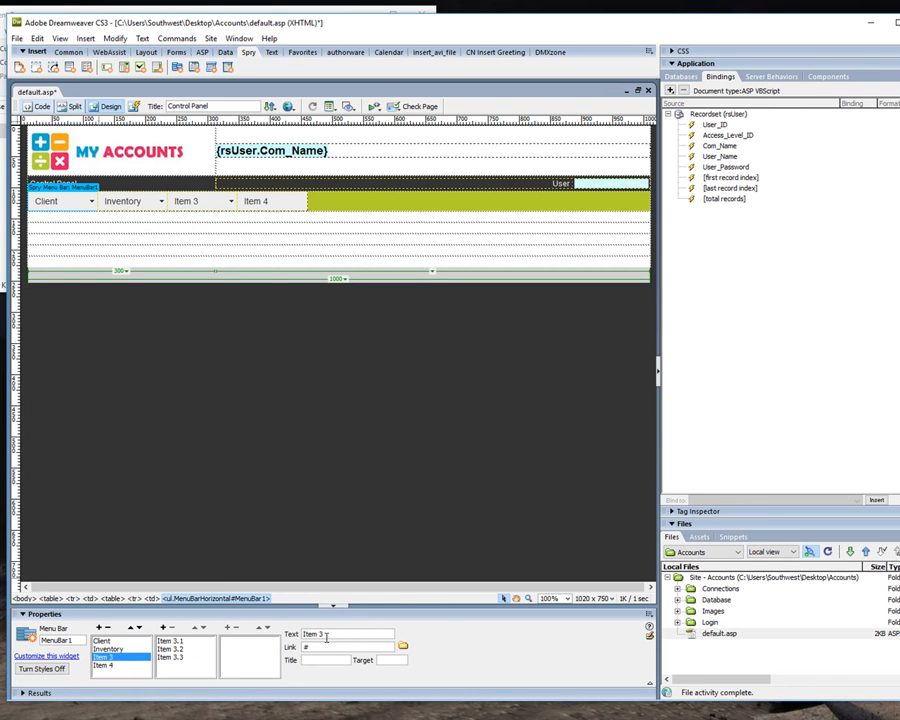
{"action": "left_click_drag", "start_coordinate": [327, 634], "coordinate": [302, 634]}
{"action": "type", "text": "Accounts"}
{"action": "left_click", "coordinate": [165, 640]}
{"action": "left_click_drag", "start_coordinate": [328, 634], "coordinate": [302, 635]}
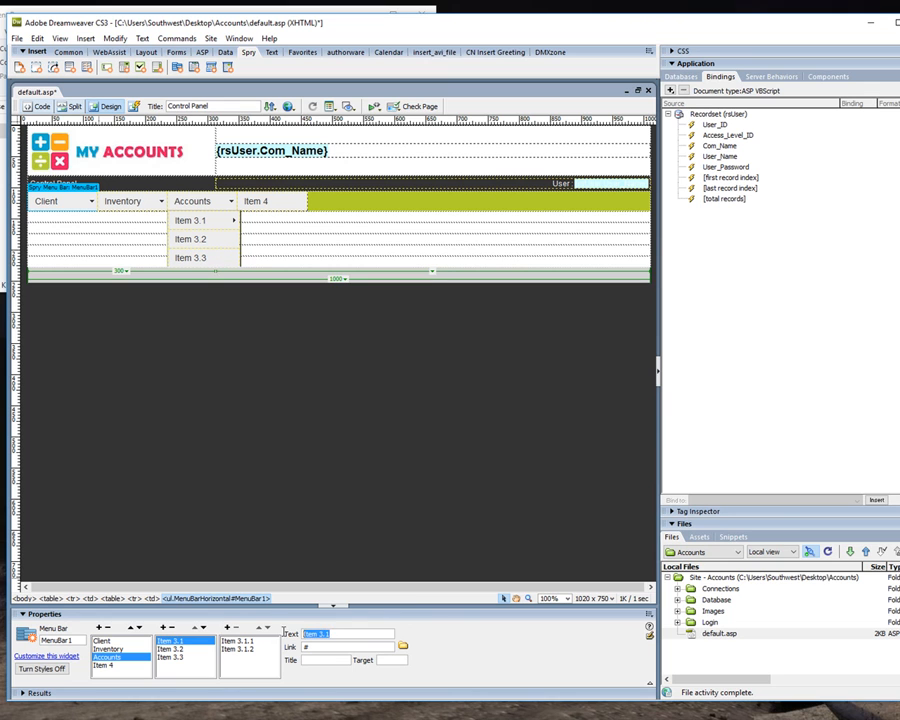
{"action": "type", "text": "New Account"}
Rename the Accounts submenu's Item 3.2 as Accounts List and delete Item 3.3.
{"action": "left_click", "coordinate": [172, 649]}
{"action": "left_click_drag", "start_coordinate": [334, 635], "coordinate": [300, 635]}
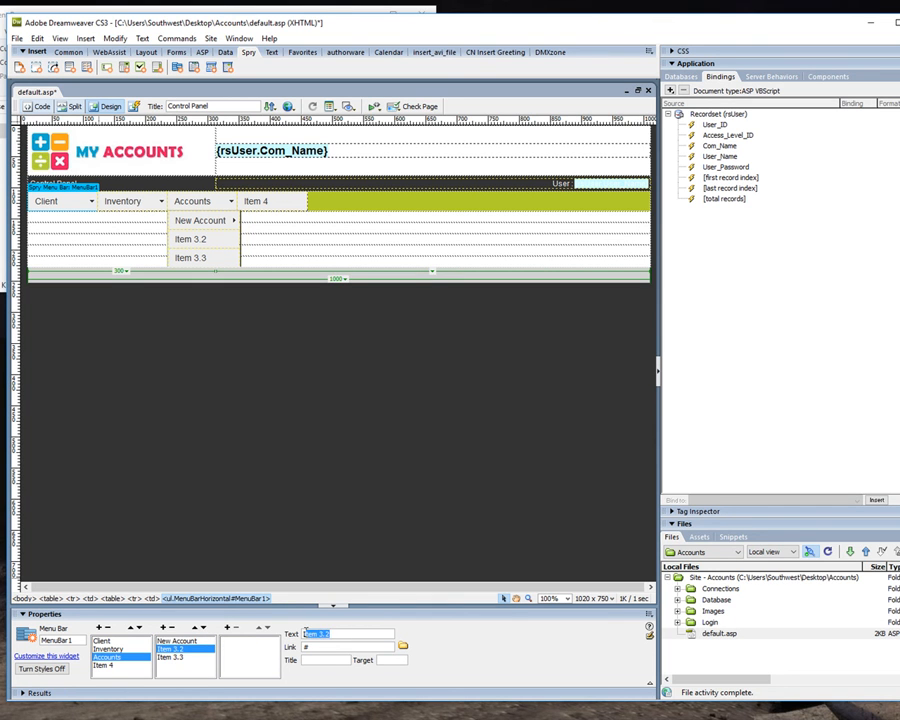
{"action": "type", "text": "I"}
{"action": "type", "text": "Acc"}
{"action": "type", "text": "ounts List"}
{"action": "left_click", "coordinate": [174, 657]}
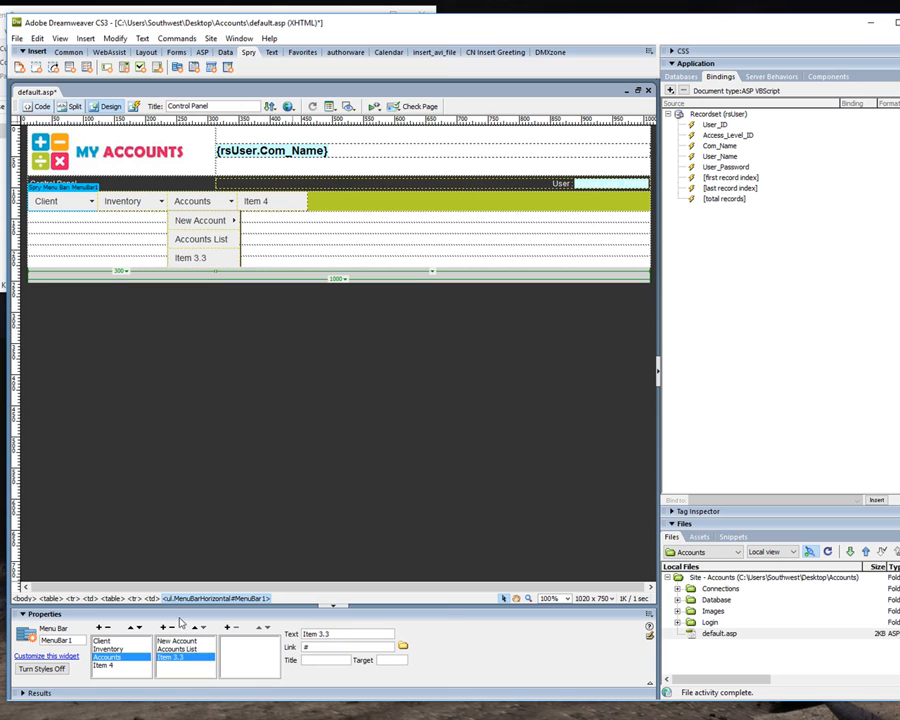
{"action": "left_click", "coordinate": [172, 627]}
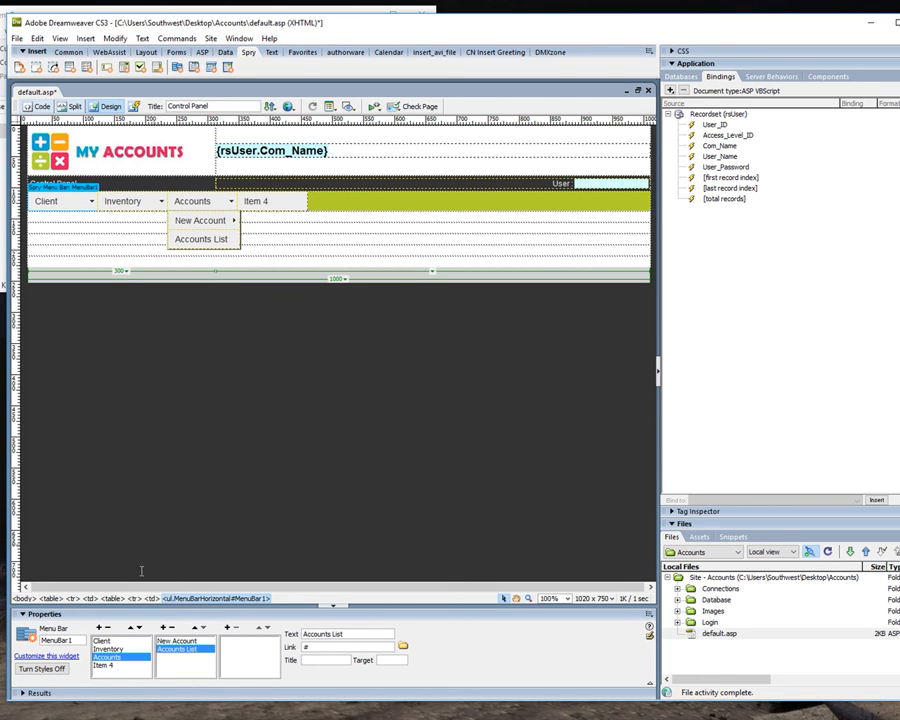
Rename the menu bar's Item 4 as Transactions.
{"action": "left_click", "coordinate": [103, 665]}
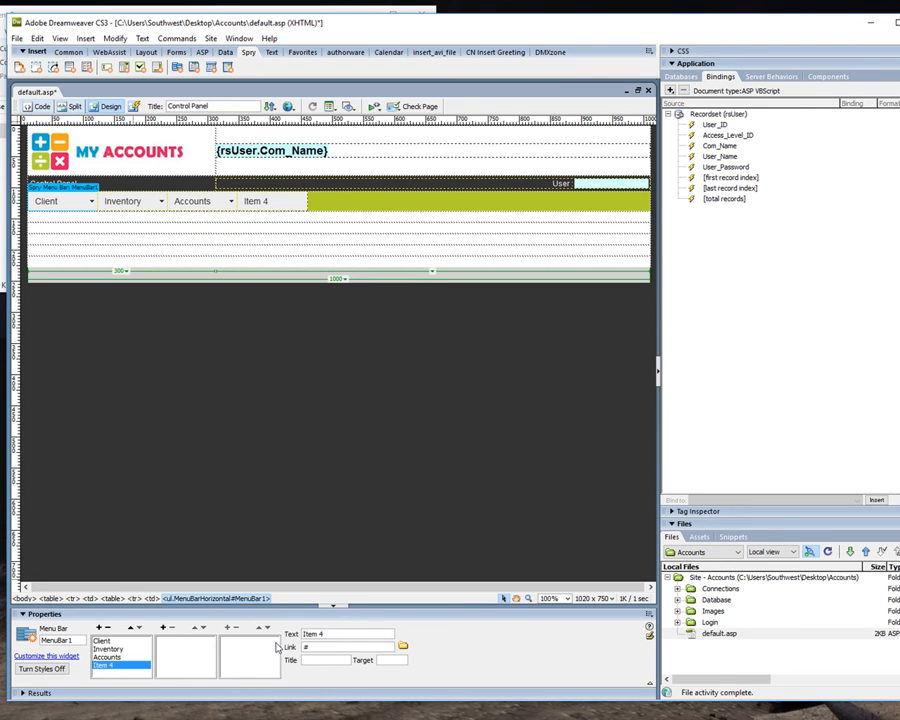
{"action": "left_click_drag", "start_coordinate": [339, 633], "coordinate": [240, 627]}
{"action": "type", "text": "Transactions"}
Add two submenu items, New Transaction and Transaction List, under Transactions.
{"action": "left_click", "coordinate": [163, 627]}
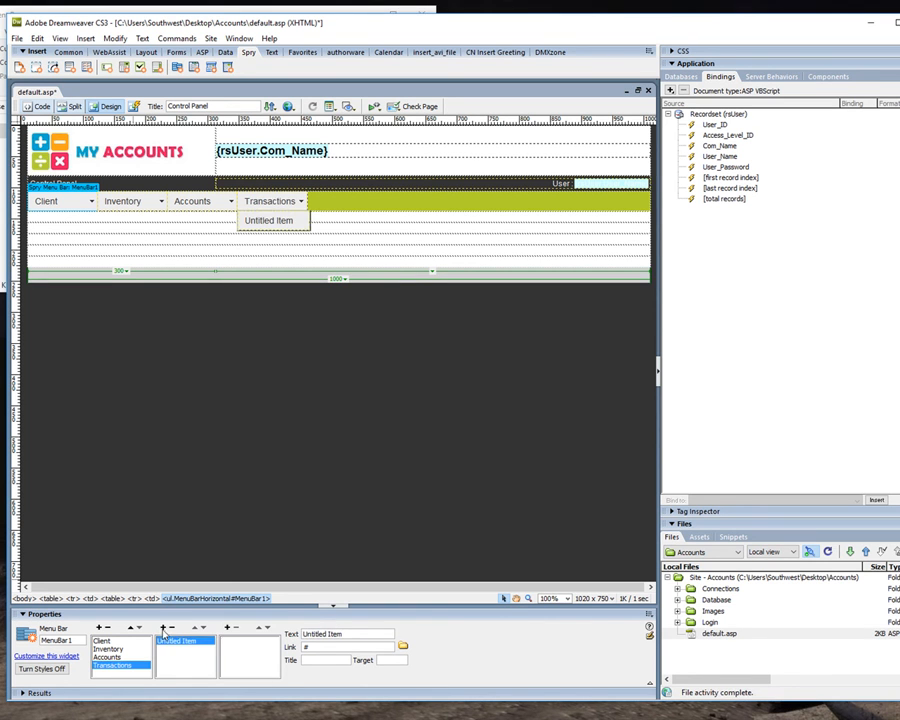
{"action": "left_click_drag", "start_coordinate": [354, 635], "coordinate": [272, 634]}
{"action": "type", "text": "New Transaction"}
{"action": "left_click", "coordinate": [166, 627]}
{"action": "type", "text": "Tr"}
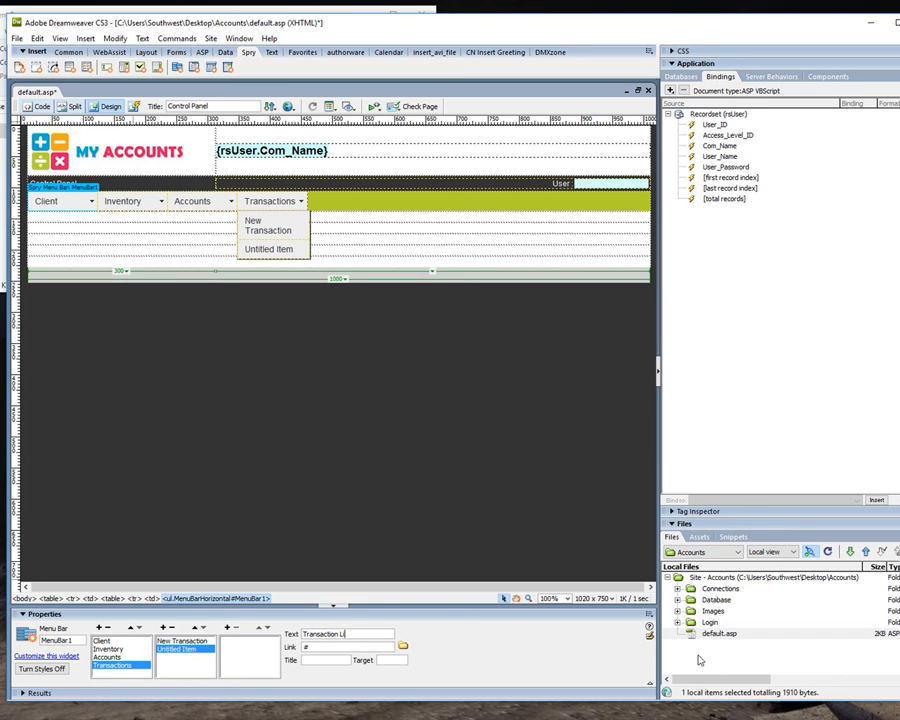
{"action": "left_click", "coordinate": [179, 652]}
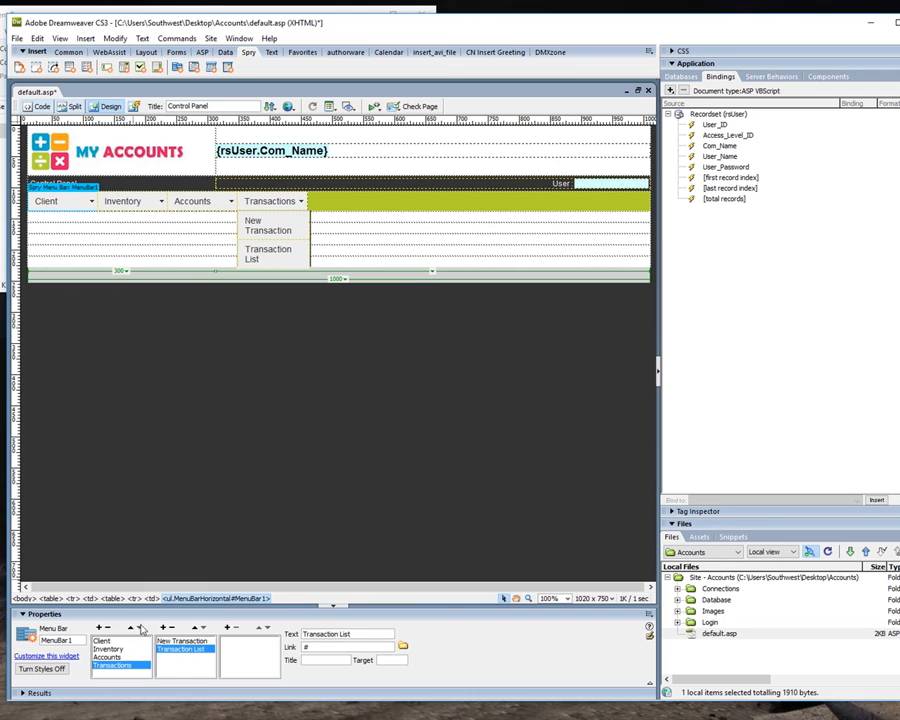
Add a fifth main menu item named Control Panel and link it to default.asp.
{"action": "left_click", "coordinate": [98, 627]}
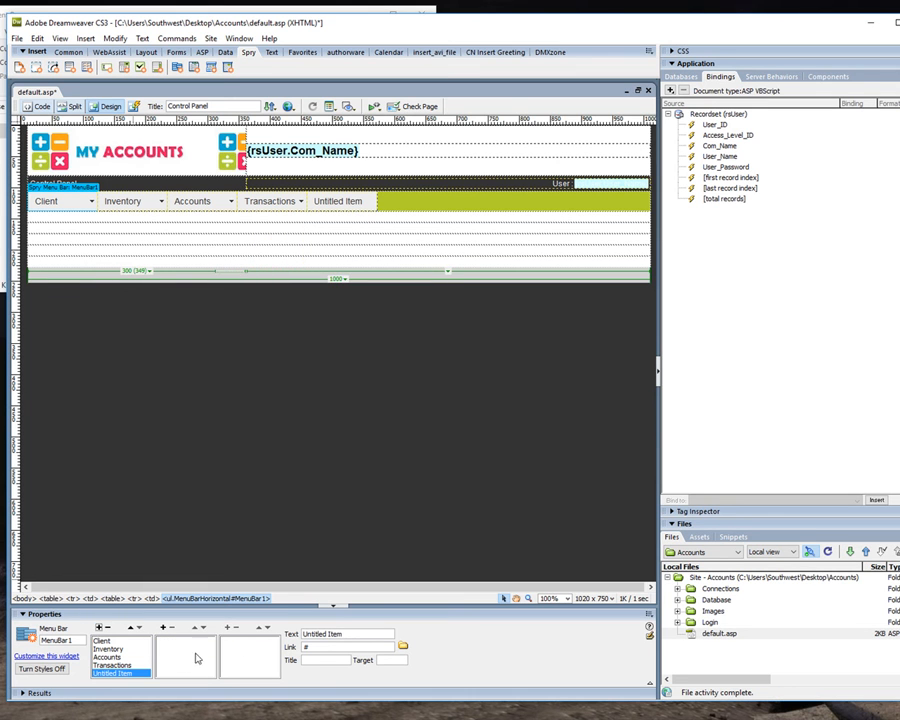
{"action": "left_click_drag", "start_coordinate": [302, 635], "coordinate": [283, 640]}
{"action": "type", "text": "Lo"}
{"action": "left_click", "coordinate": [199, 663]}
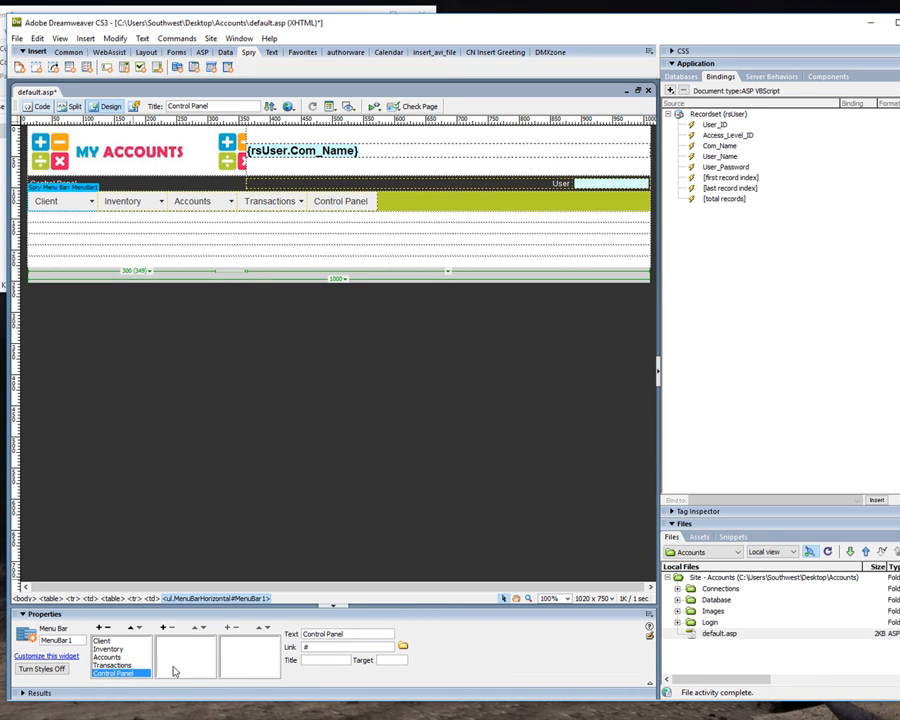
{"action": "left_click", "coordinate": [404, 650]}
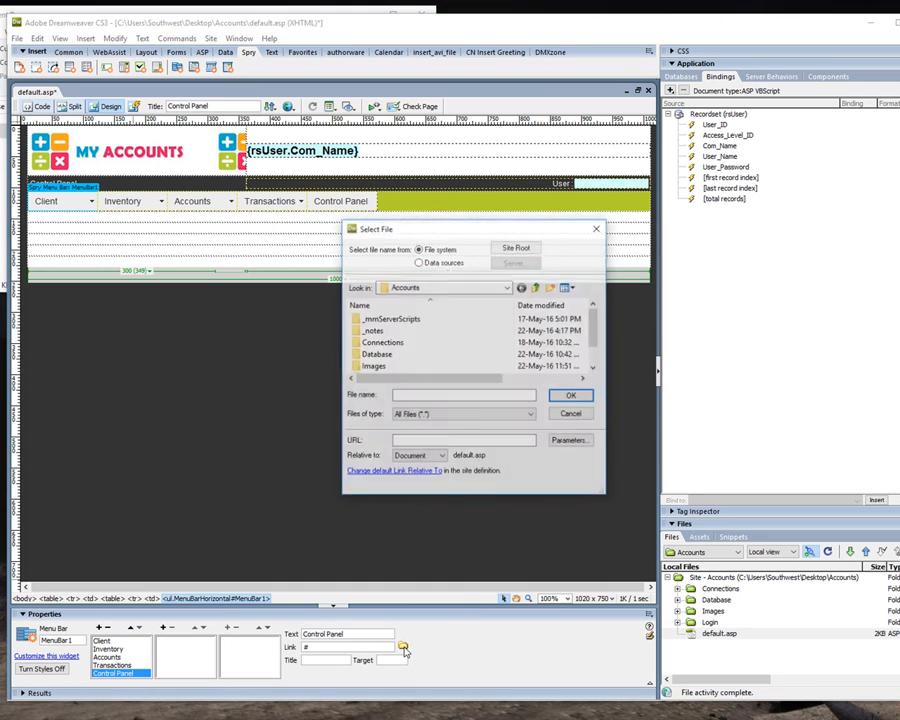
{"action": "scroll", "coordinate": [396, 367], "scroll_direction": "down", "scroll_amount": 1}
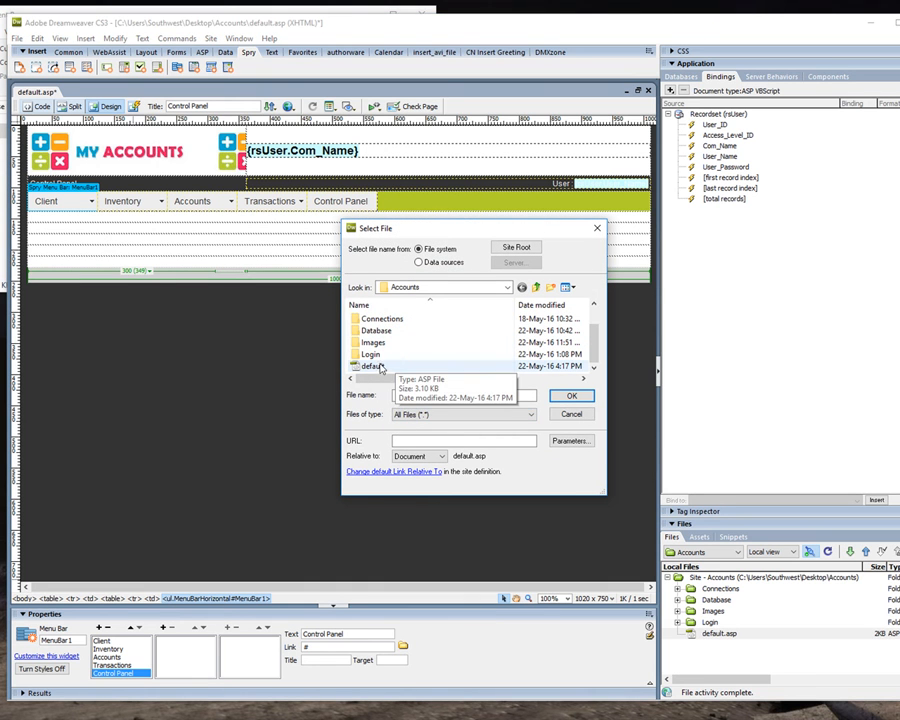
{"action": "double_click", "coordinate": [373, 366]}
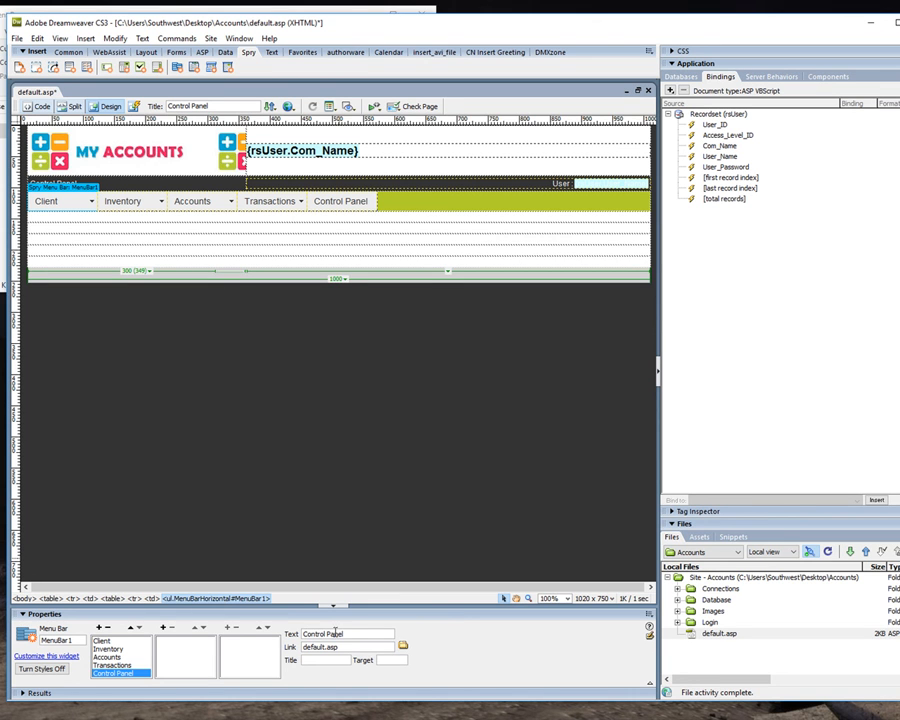
Add a sixth main menu item named Logout and link it to the Logout file in the Login folder.
{"action": "left_click", "coordinate": [164, 628]}
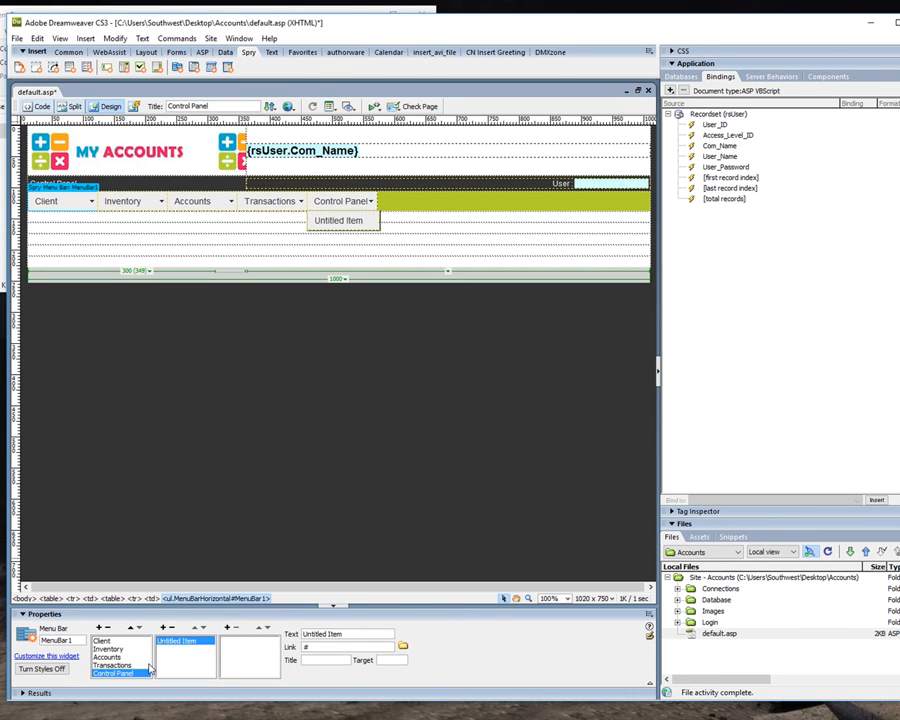
{"action": "left_click", "coordinate": [171, 628]}
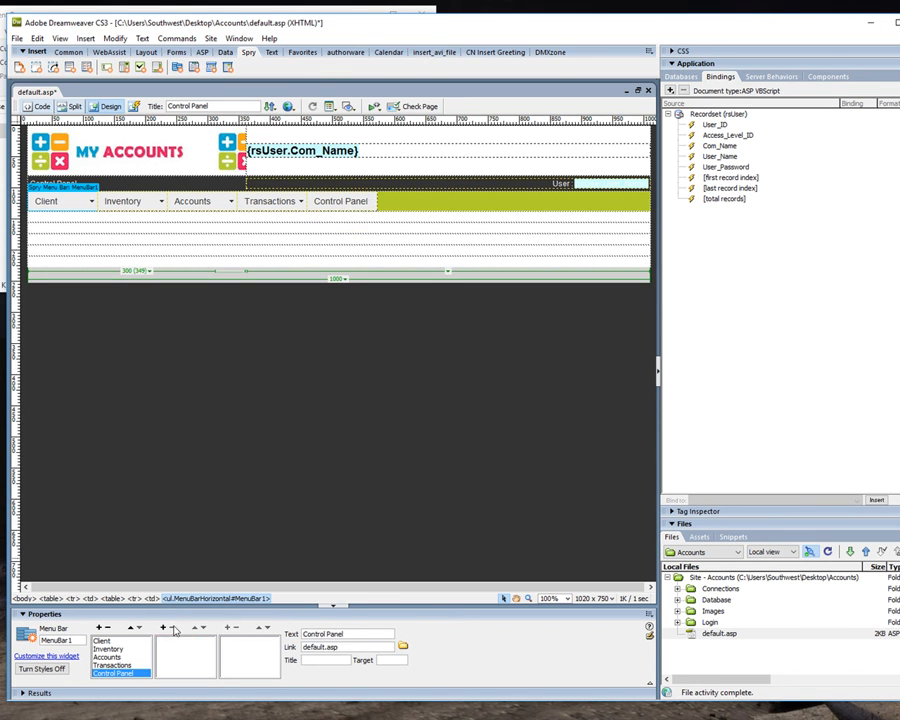
{"action": "left_click", "coordinate": [99, 628]}
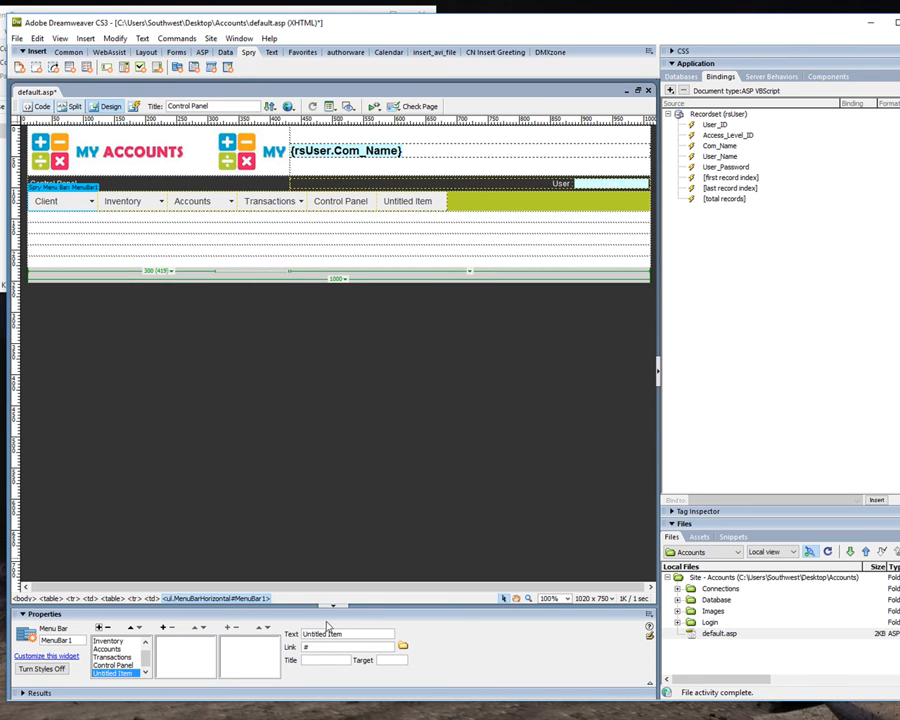
{"action": "triple_click", "coordinate": [345, 633]}
{"action": "type", "text": "Logout"}
{"action": "left_click", "coordinate": [404, 646]}
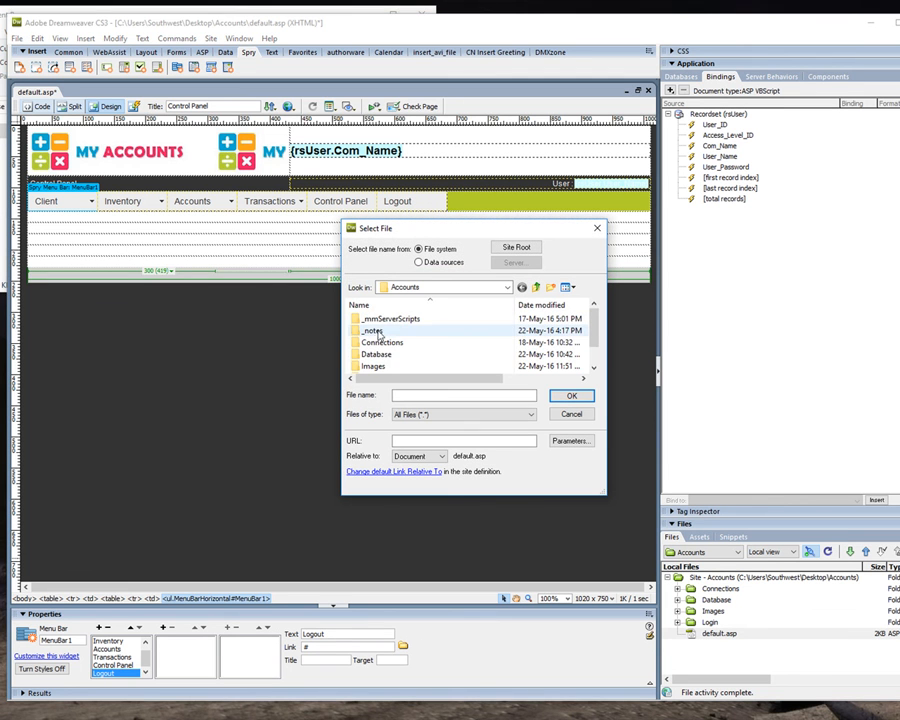
{"action": "scroll", "coordinate": [370, 345], "scroll_direction": "down", "scroll_amount": 1}
{"action": "double_click", "coordinate": [368, 354]}
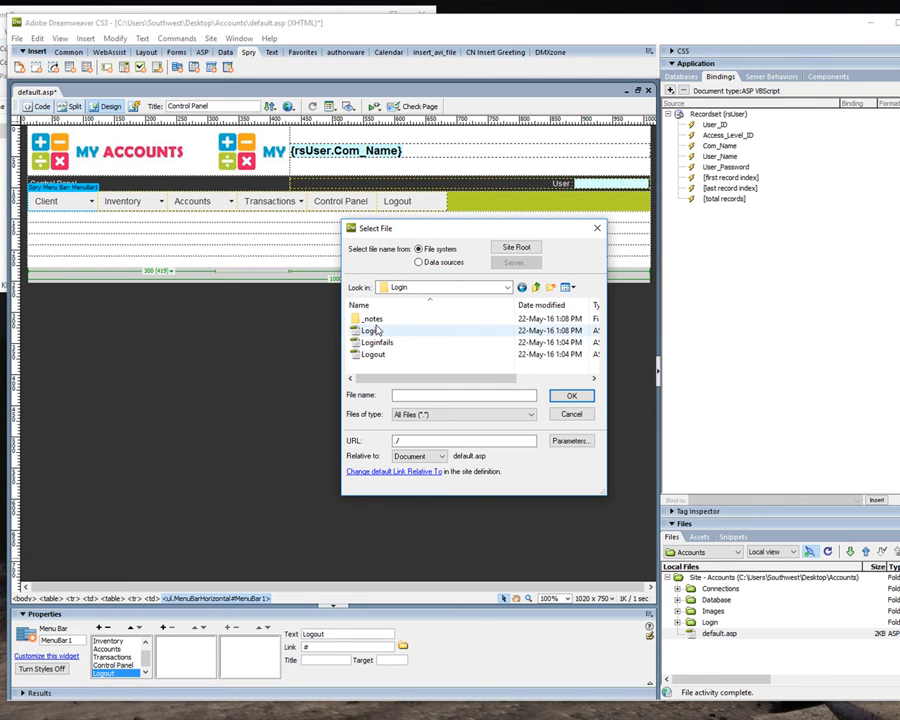
{"action": "double_click", "coordinate": [372, 354]}
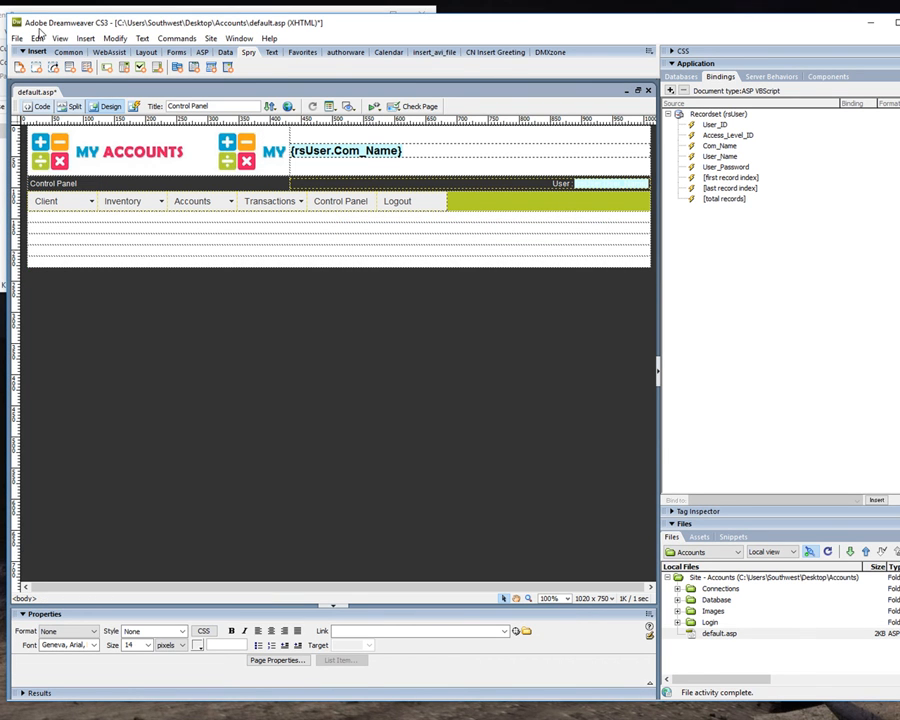
Save default.asp and accept copying the dependent SpryAssets files to the local site.
{"action": "left_click", "coordinate": [17, 38]}
{"action": "left_click", "coordinate": [62, 182]}
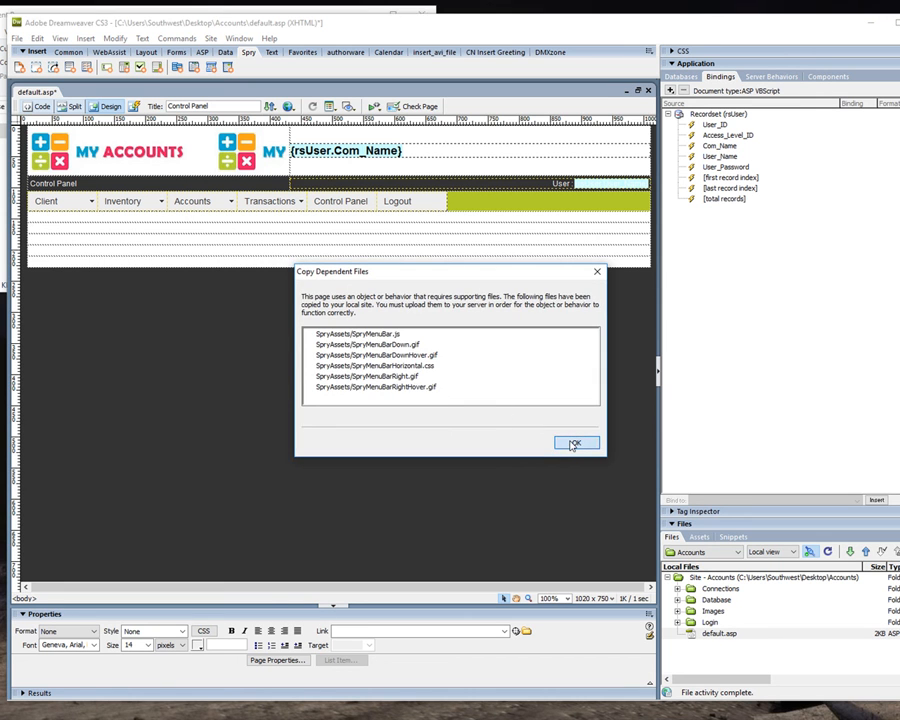
{"action": "left_click", "coordinate": [573, 444]}
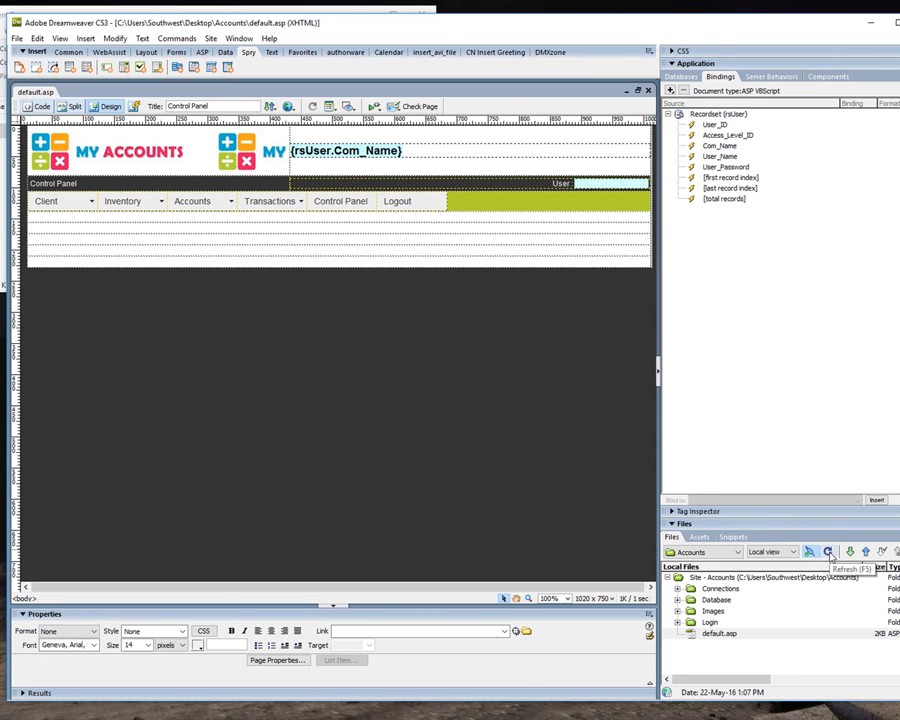
Refresh the site's file list and upload the SpryAssets folder together with default.asp to the server.
{"action": "left_click", "coordinate": [830, 554]}
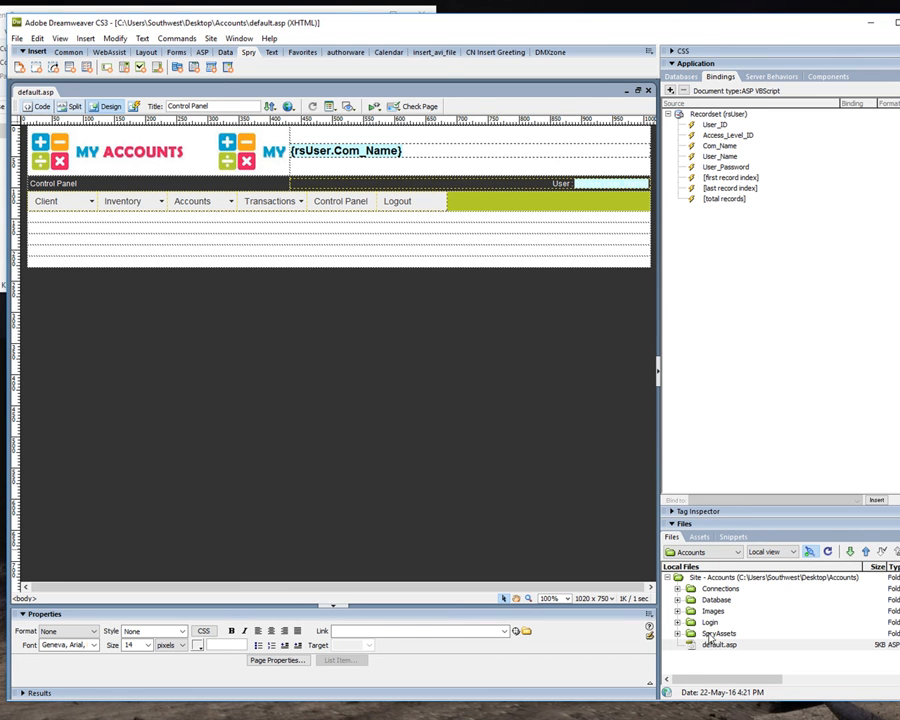
{"action": "left_click", "coordinate": [715, 634]}
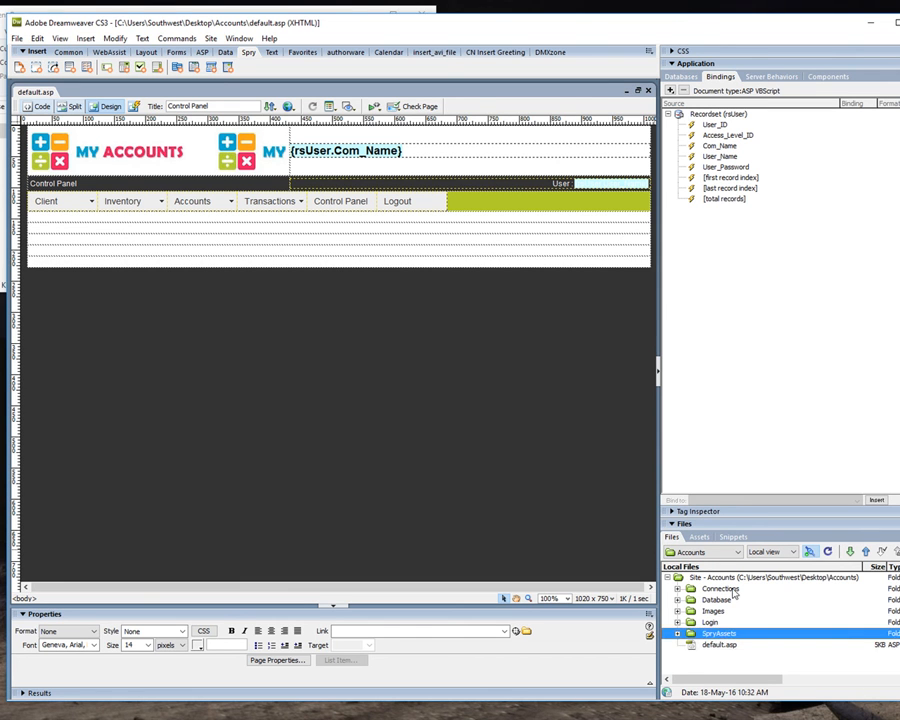
{"action": "left_click", "coordinate": [719, 645], "text": "shift"}
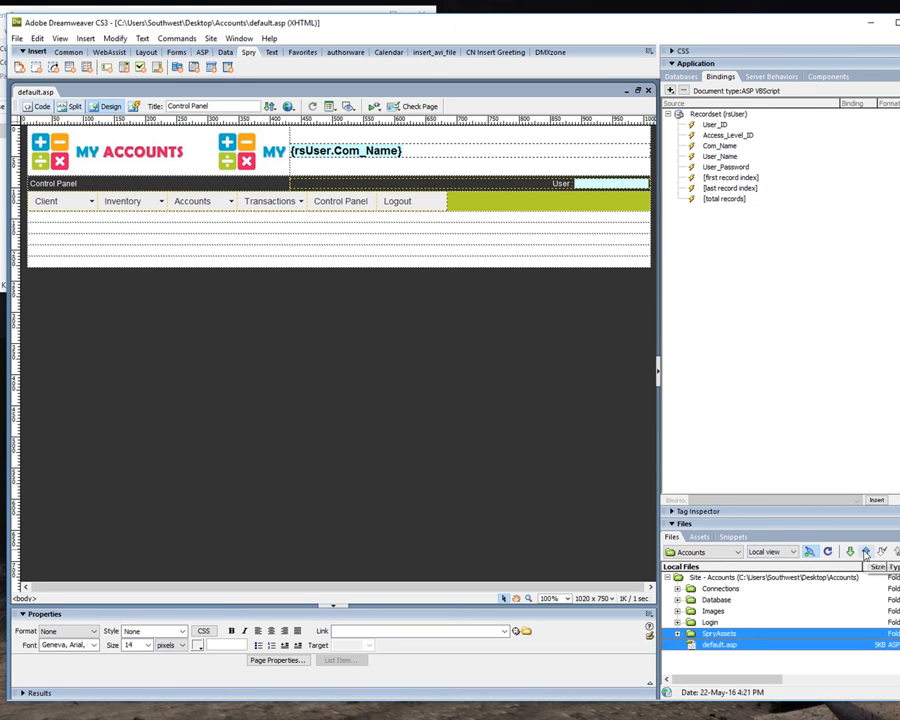
{"action": "left_click", "coordinate": [866, 552]}
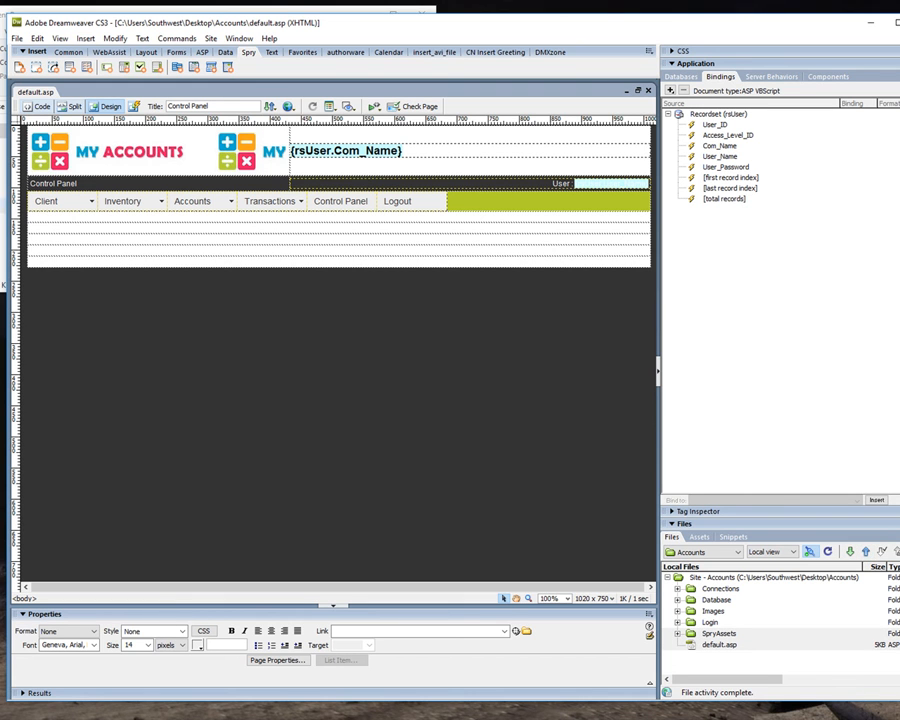
Bring the Accounts Client Pages folder window to the front and close it.
{"action": "left_click", "coordinate": [174, 2]}
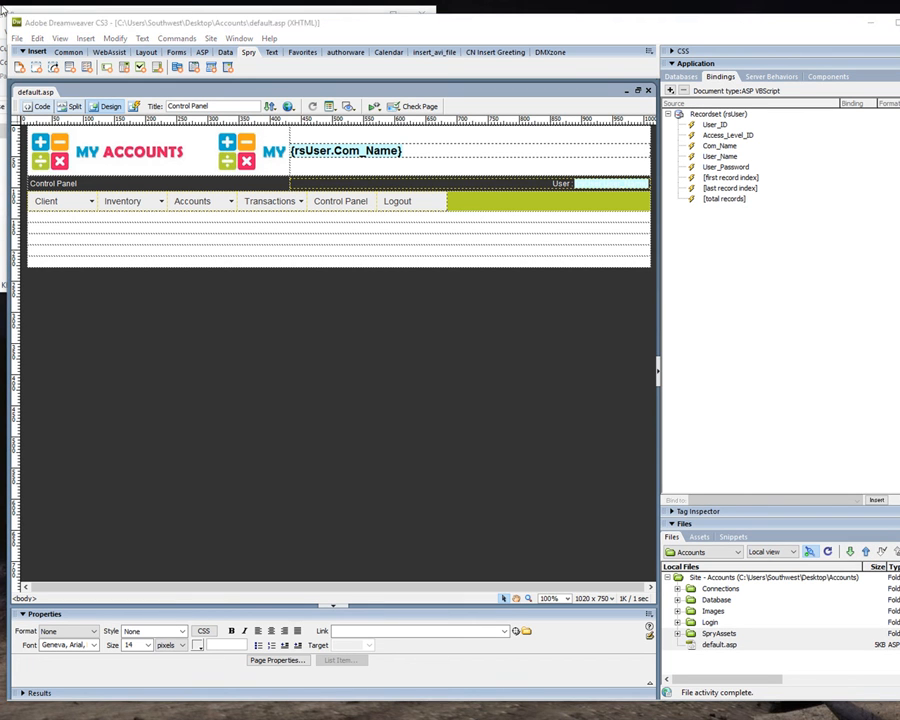
{"action": "left_click", "coordinate": [4, 8]}
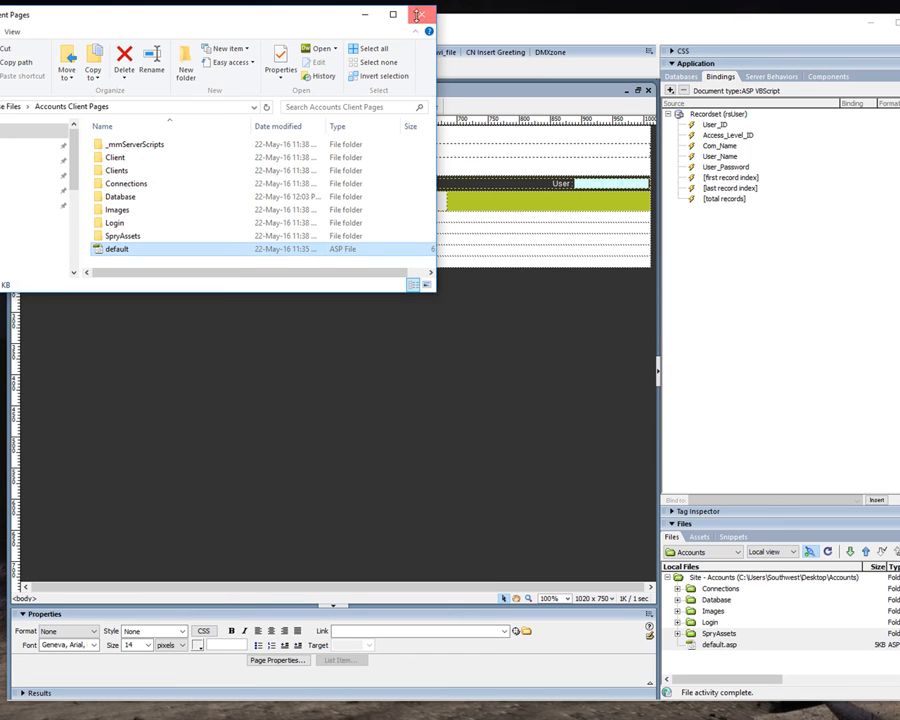
{"action": "left_click", "coordinate": [418, 14]}
Switch to the browser, reload localhost/Accounts/default.asp and test the menu bar, including the Client submenu and Logout link.
{"action": "key", "text": "F12"}
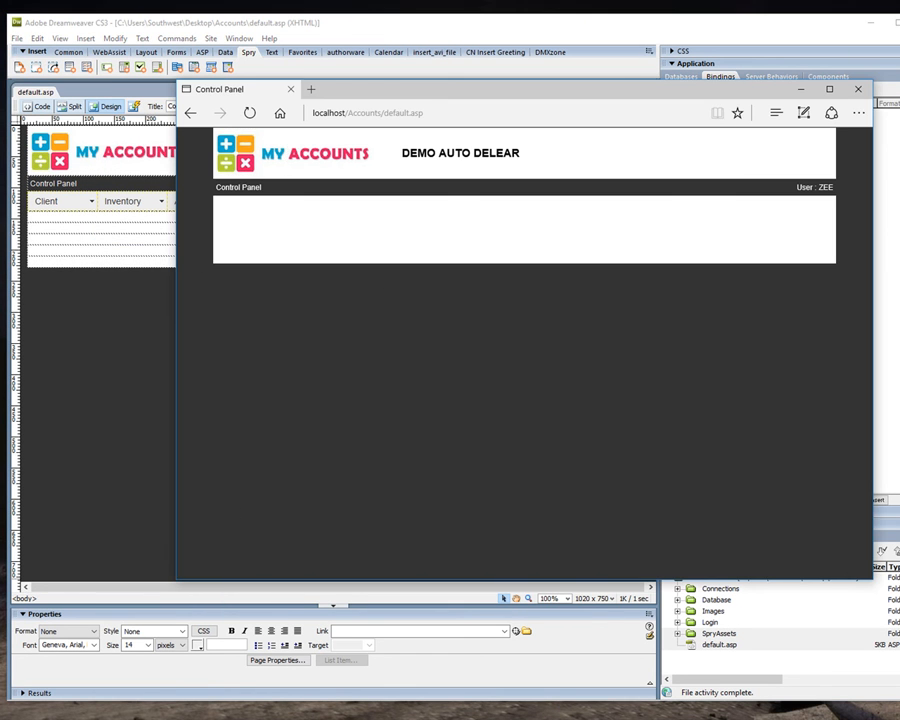
{"action": "left_click", "coordinate": [250, 114]}
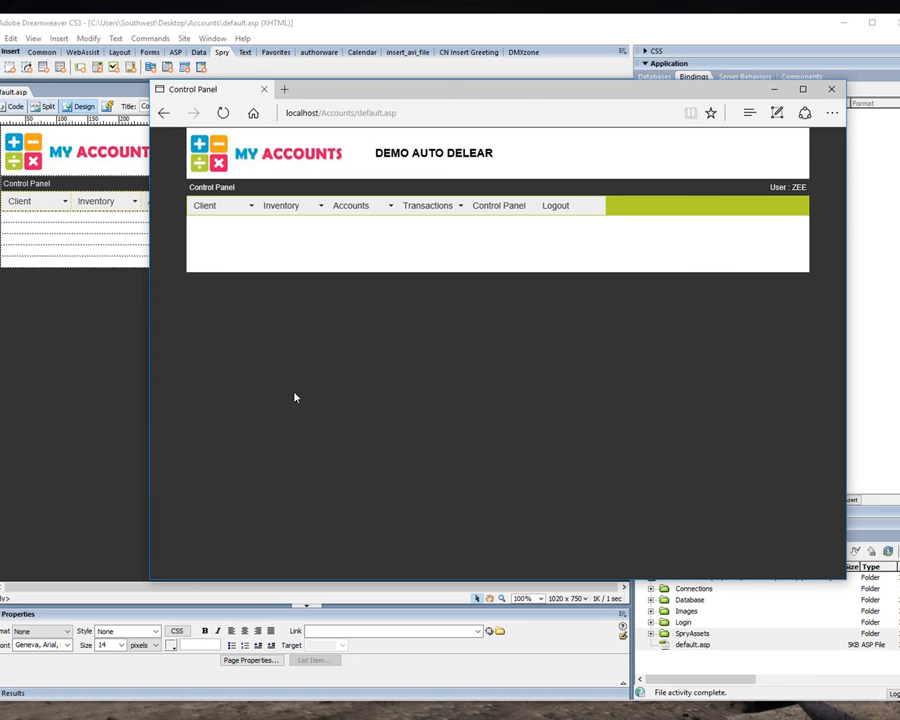
{"action": "left_click", "coordinate": [236, 210]}
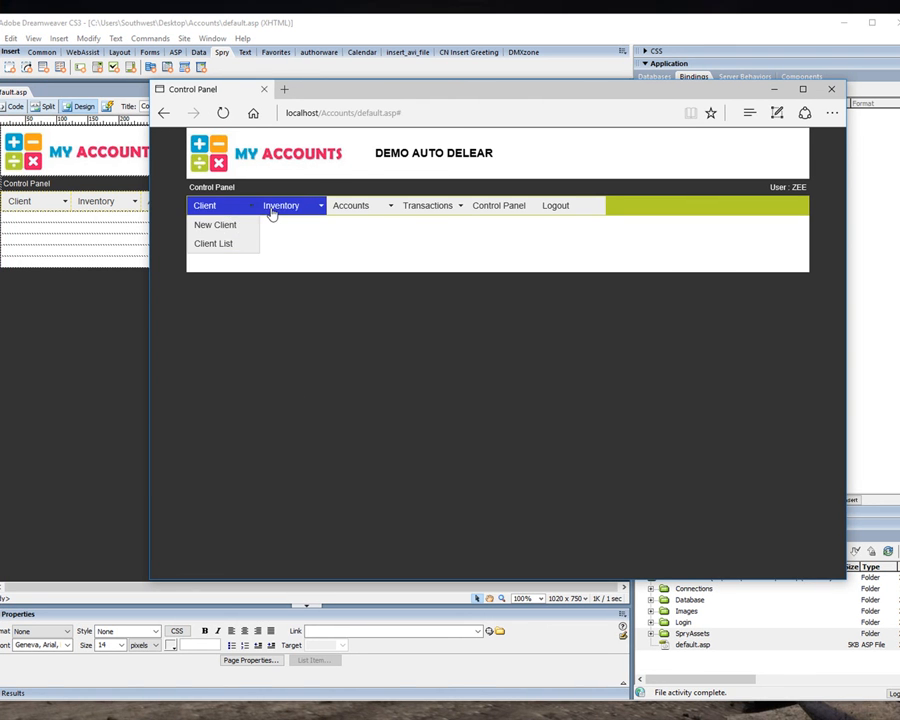
{"action": "mouse_move", "coordinate": [310, 212]}
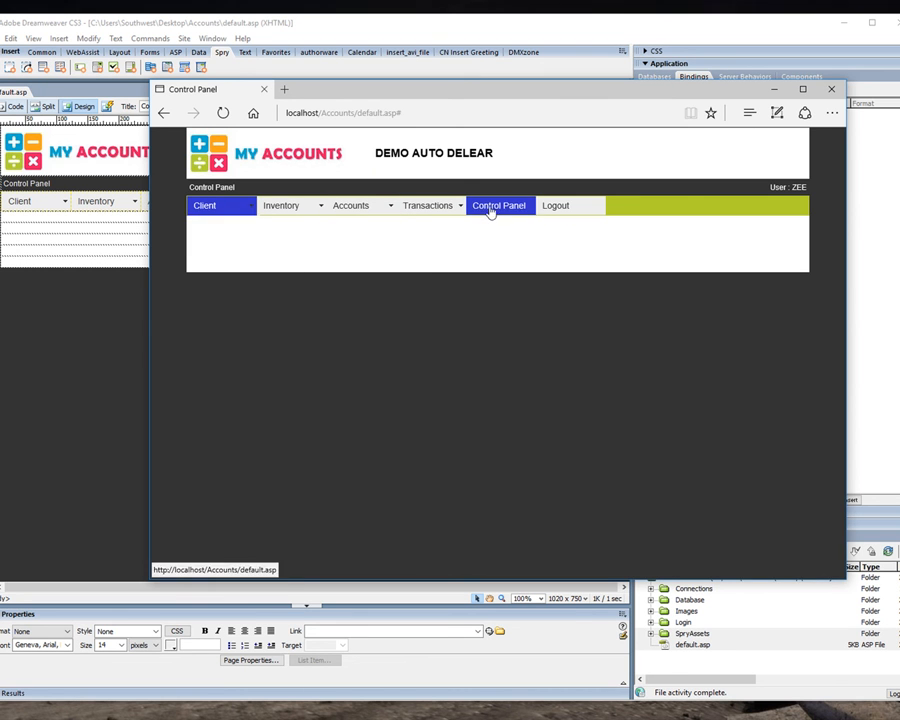
{"action": "left_click", "coordinate": [563, 207]}
Log back in to the accounts site by entering the username and account password.
{"action": "left_click", "coordinate": [476, 330]}
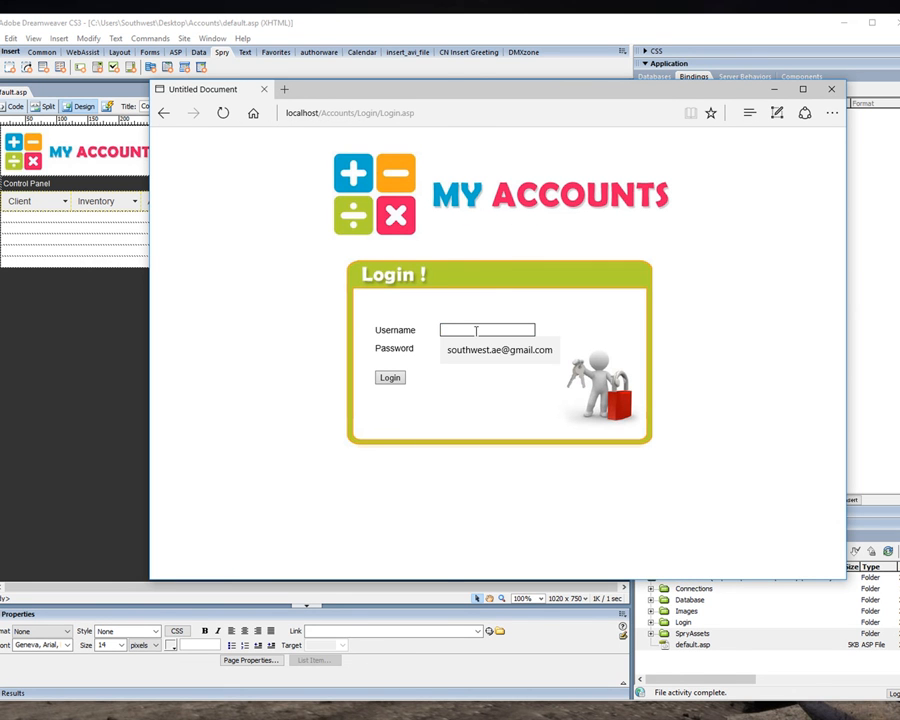
{"action": "type", "text": "zee"}
{"action": "key", "text": "Tab"}
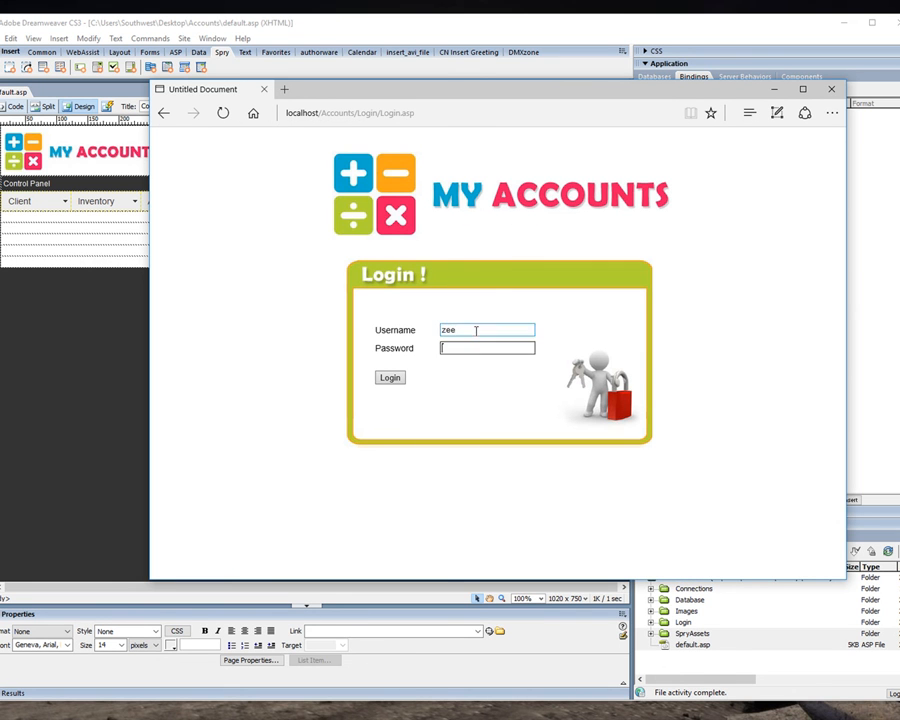
{"action": "key", "text": "Return"}
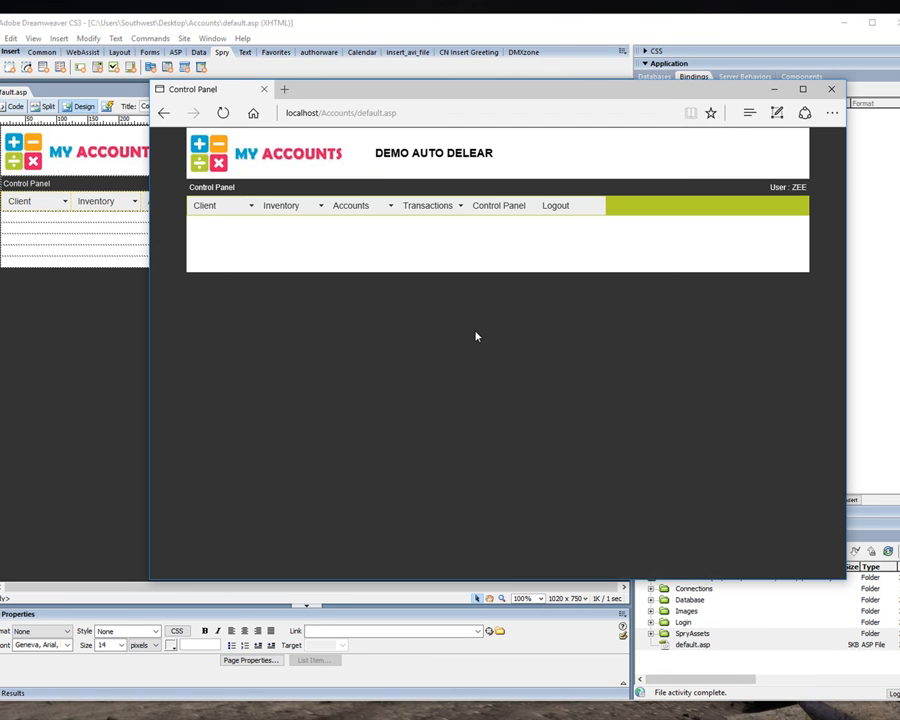
Switch back to Dreamweaver, expand the CSS styles list and enlarge its rule properties area.
{"action": "mouse_move", "coordinate": [225, 206]}
{"action": "left_click", "coordinate": [80, 277]}
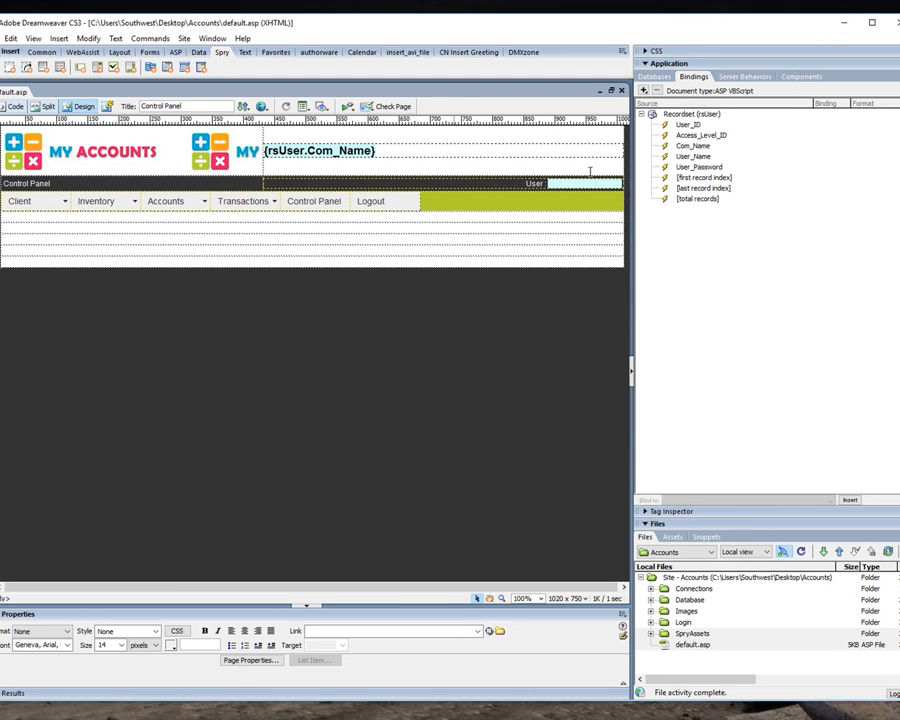
{"action": "left_click", "coordinate": [646, 51]}
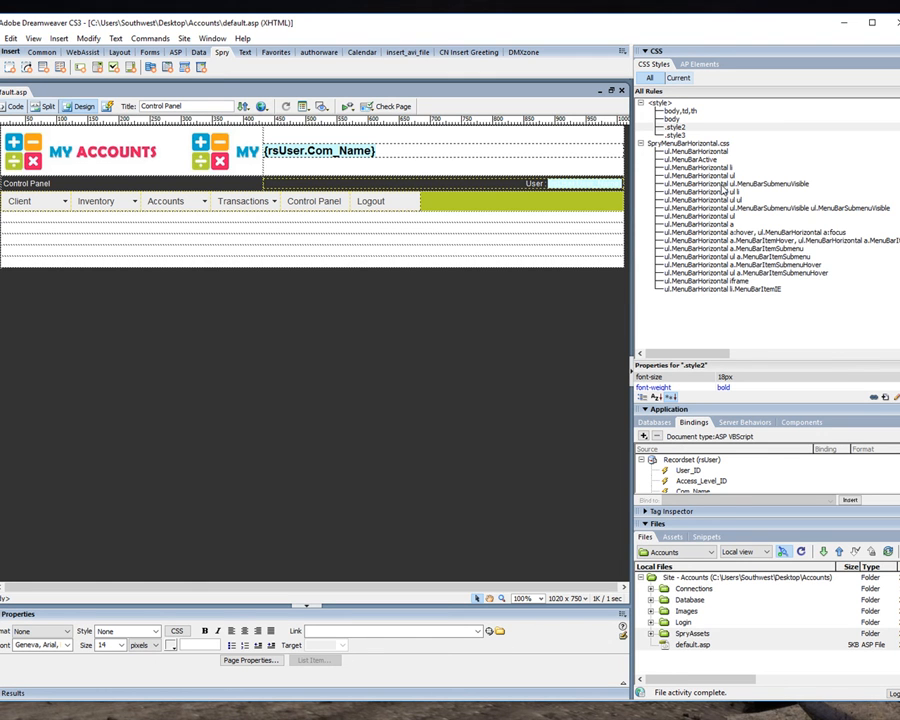
{"action": "left_click", "coordinate": [724, 185]}
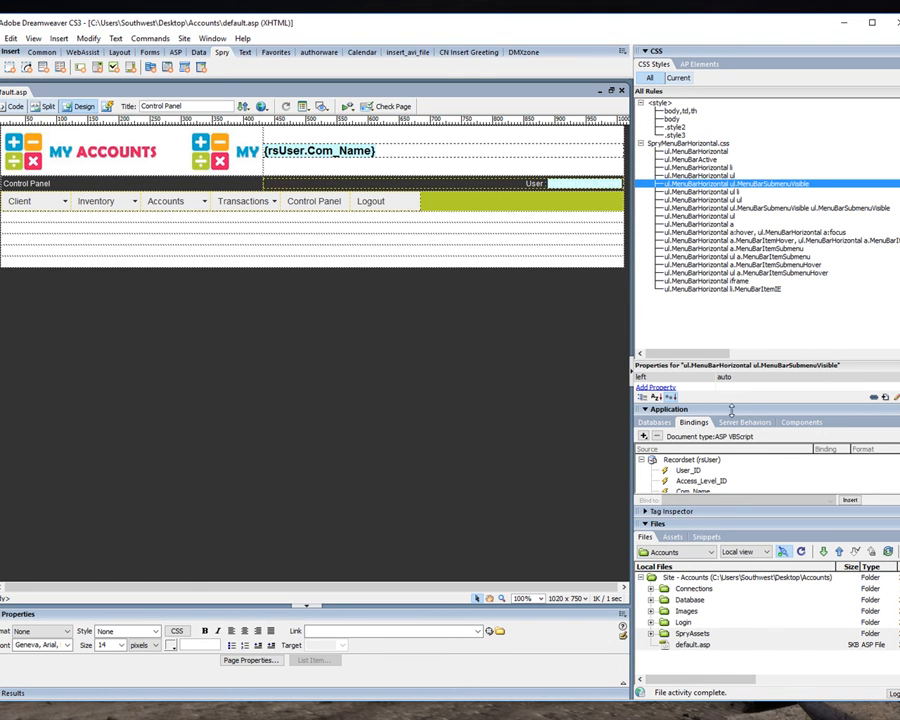
{"action": "left_click_drag", "start_coordinate": [731, 408], "coordinate": [731, 464]}
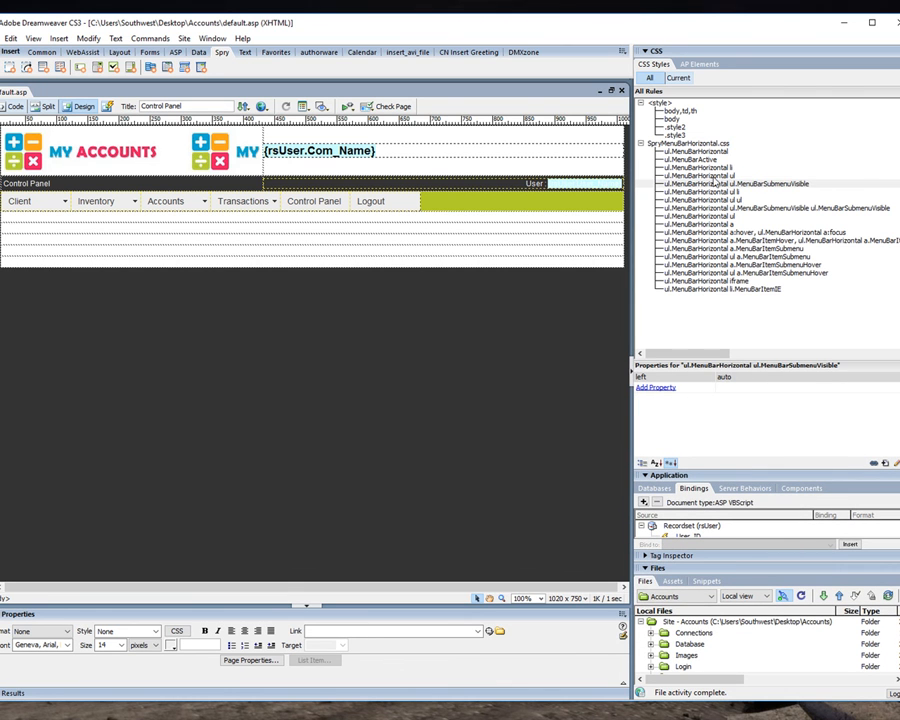
Set the border of the second ul.MenuBarHorizontal ul rule in SpryMenuBarHorizontal.css to 2px solid #F8A918.
{"action": "left_click", "coordinate": [721, 192]}
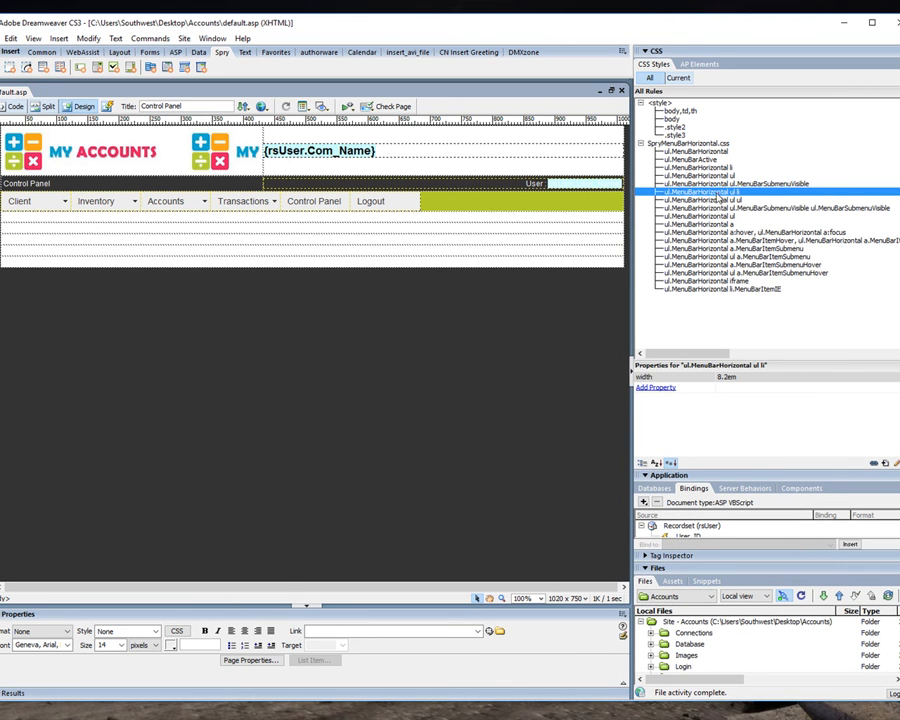
{"action": "left_click", "coordinate": [718, 200]}
{"action": "left_click", "coordinate": [718, 208]}
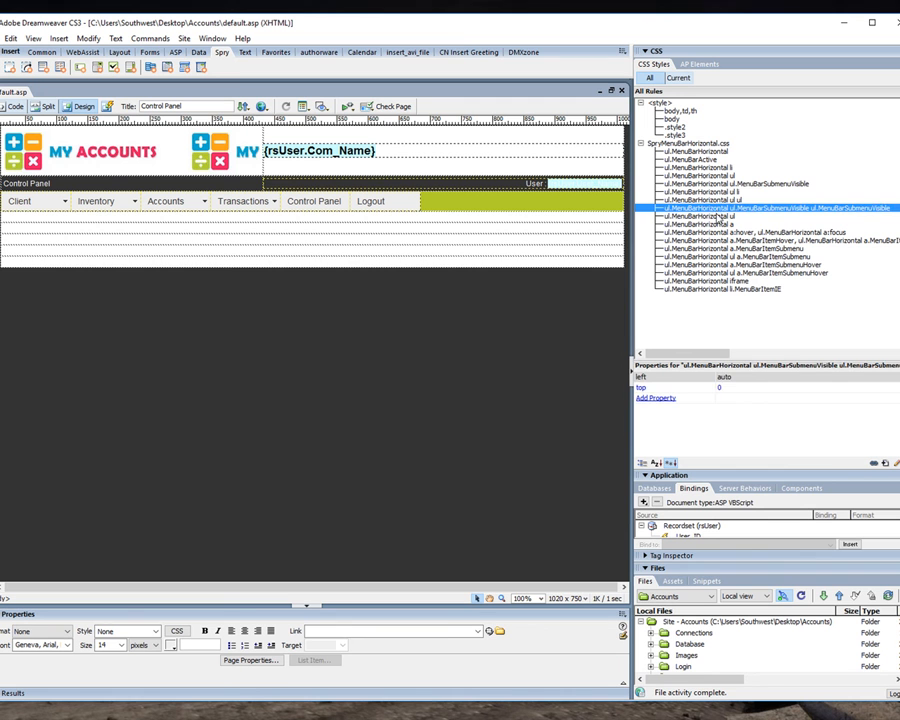
{"action": "left_click", "coordinate": [720, 216]}
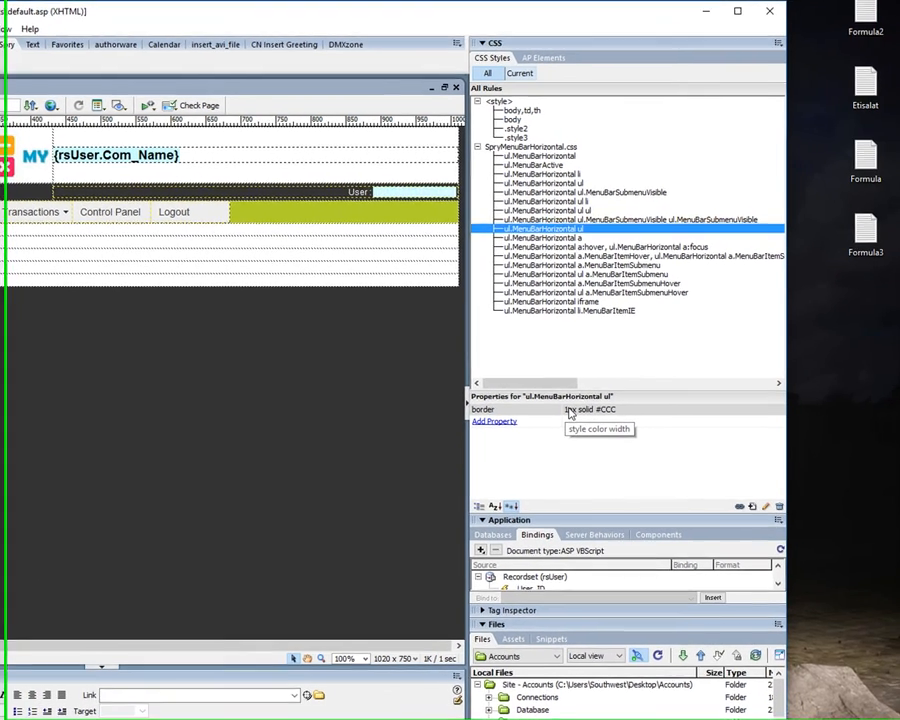
{"action": "left_click", "coordinate": [721, 378]}
{"action": "left_click", "coordinate": [610, 410]}
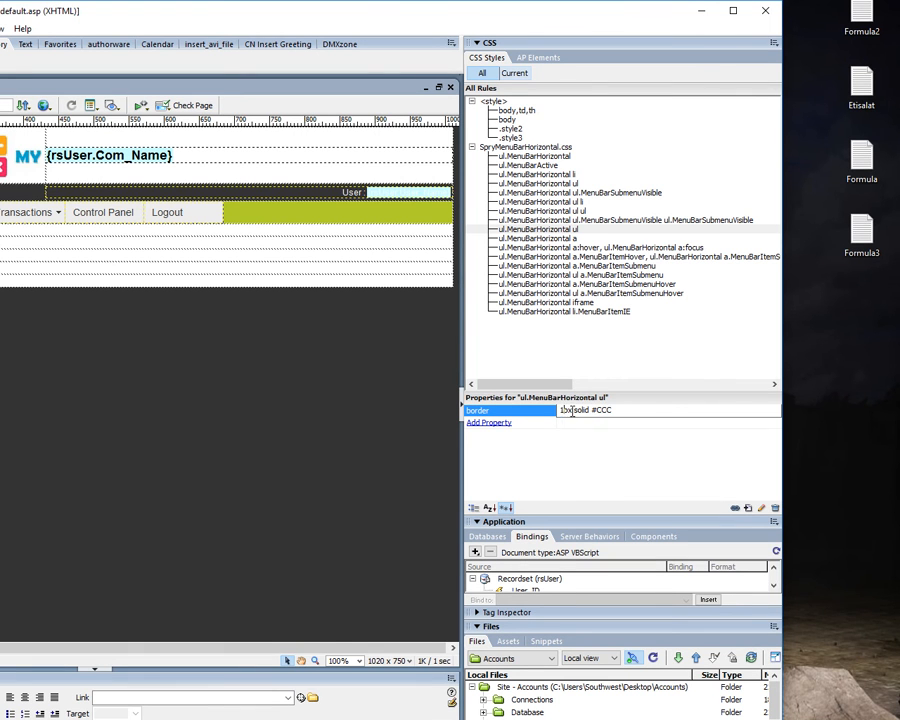
{"action": "key", "text": "BackSpace"}
{"action": "type", "text": "2"}
{"action": "left_click", "coordinate": [560, 465]}
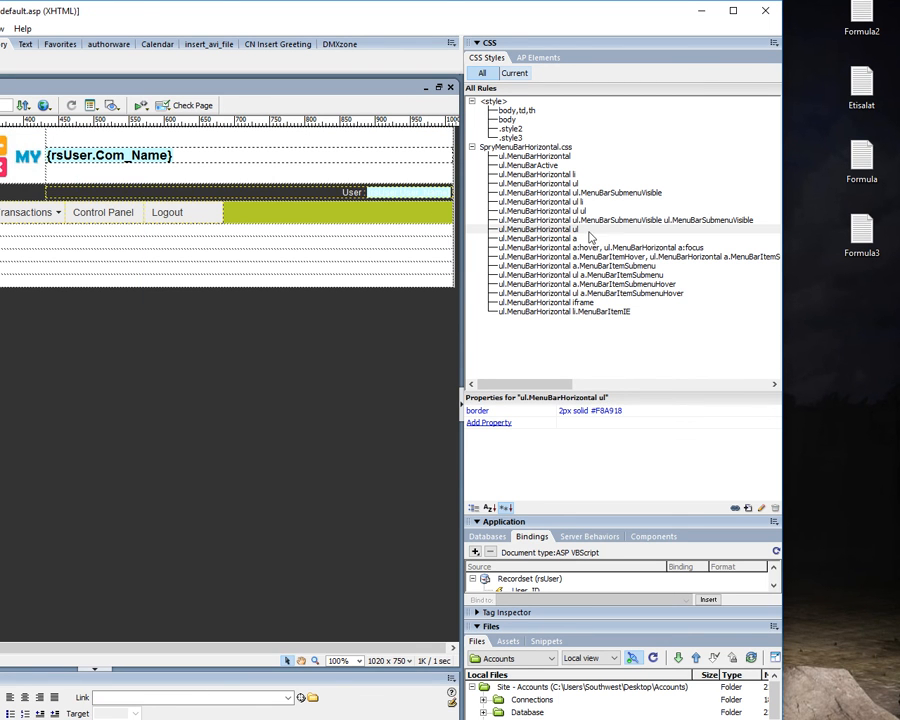
Set the ul.MenuBarHorizontal a rule's background color to the logo's blue, #00A9D0, and its text color to #FFFFFF.
{"action": "left_click", "coordinate": [545, 238]}
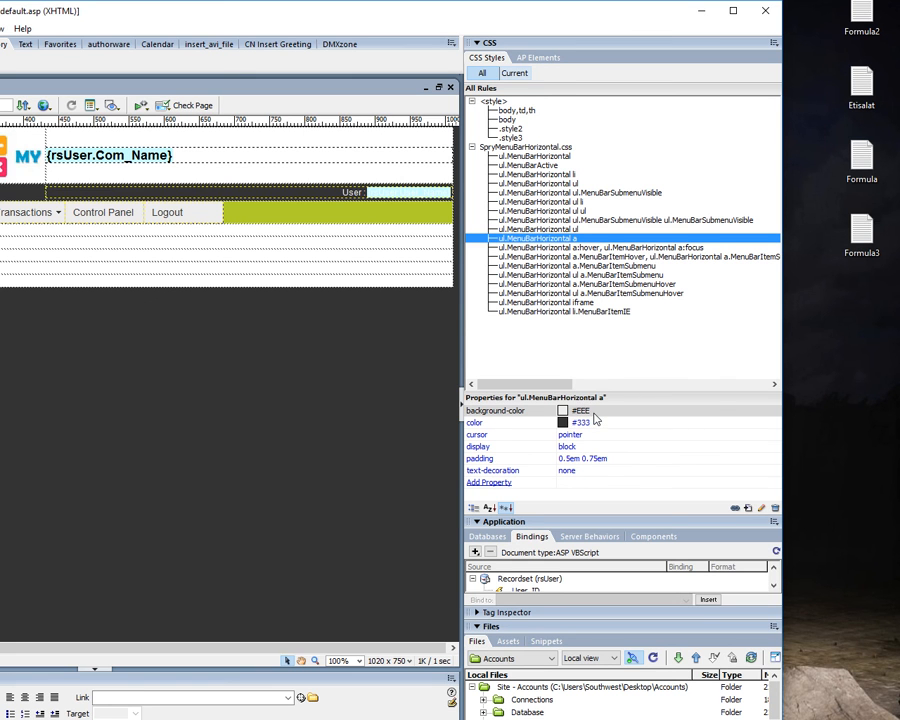
{"action": "left_click", "coordinate": [563, 412]}
{"action": "left_click", "coordinate": [563, 412]}
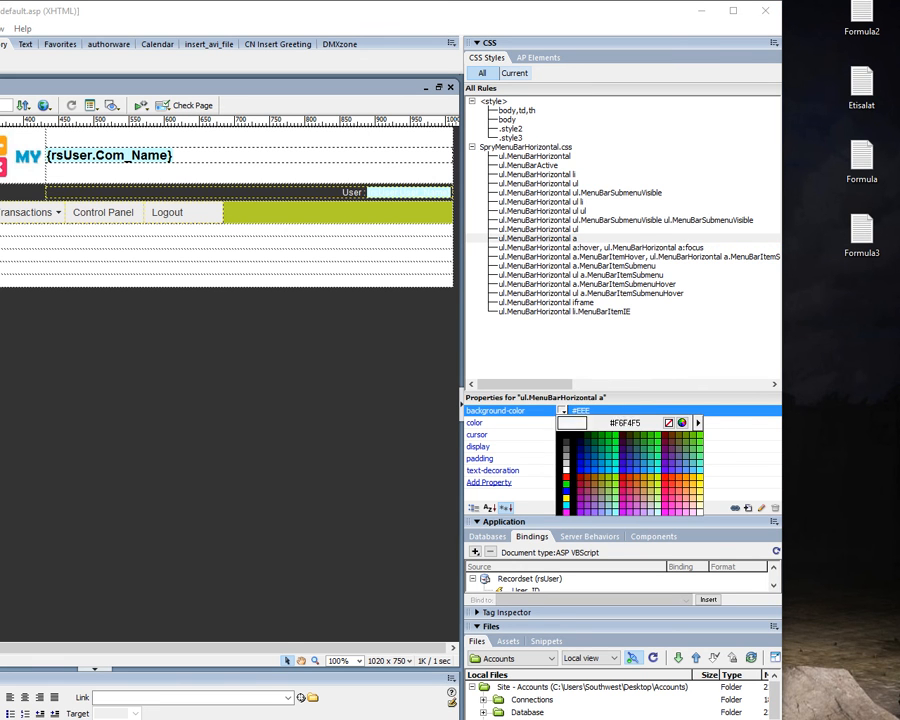
{"action": "left_click", "coordinate": [28, 157]}
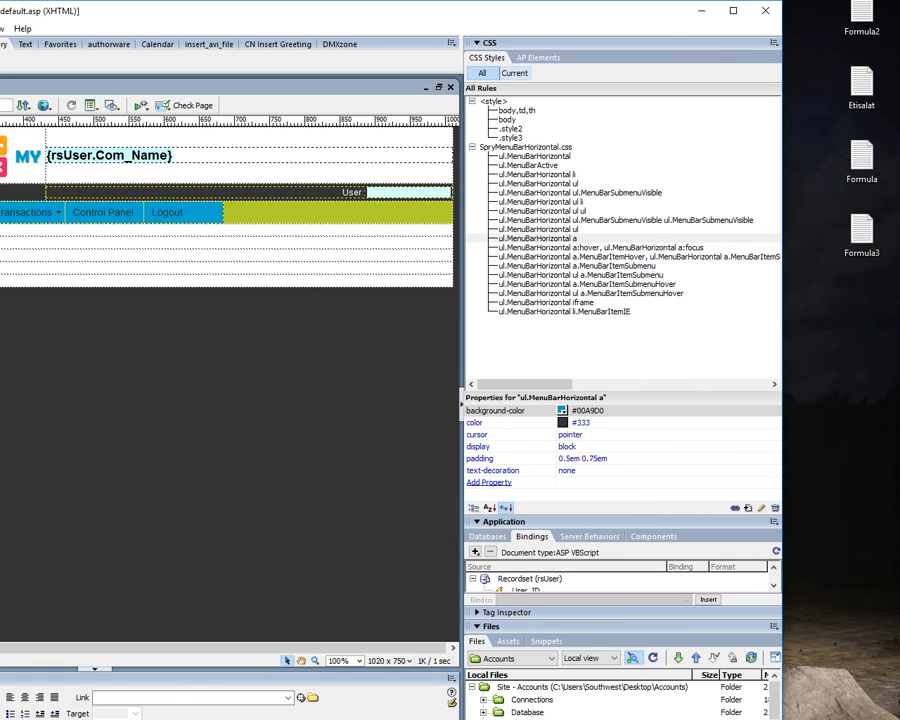
{"action": "left_click", "coordinate": [563, 423]}
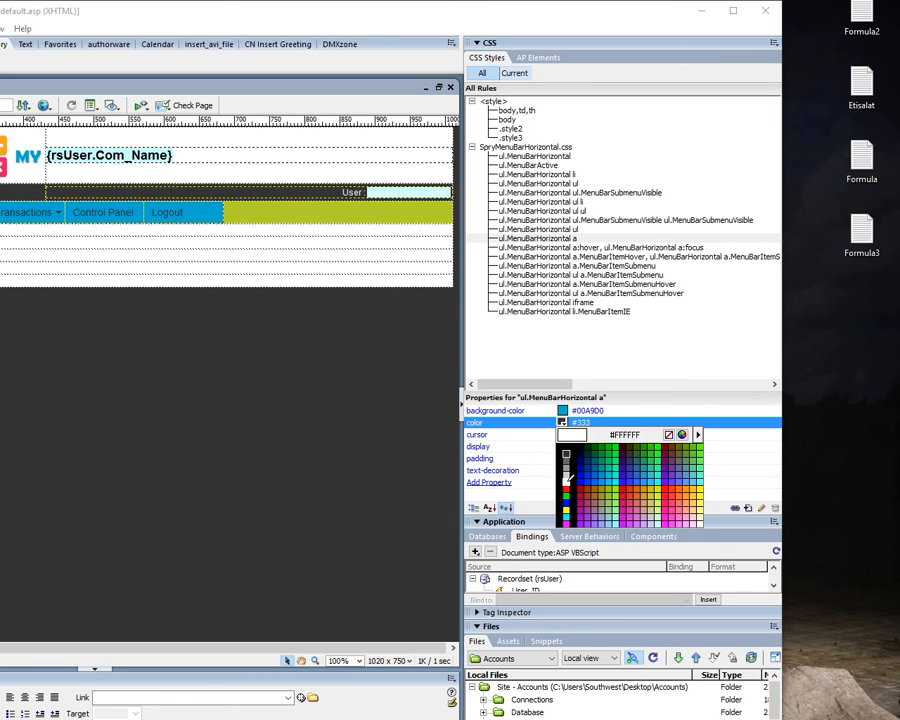
{"action": "left_click", "coordinate": [567, 478]}
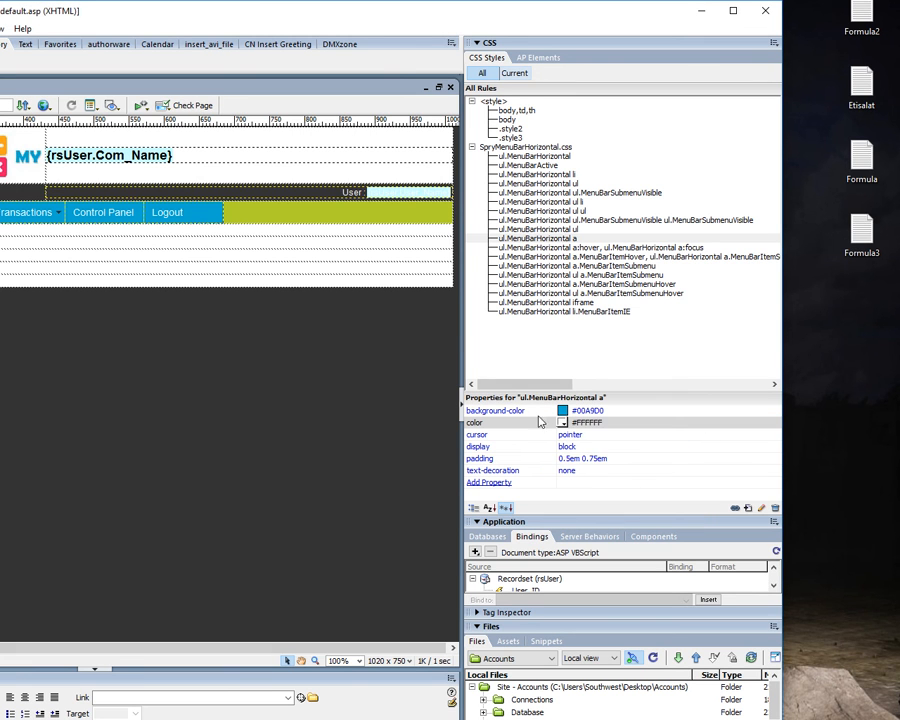
Set the padding of the ul.MenuBarHorizontal a rule to 0.9em 0.75em.
{"action": "left_click", "coordinate": [580, 458]}
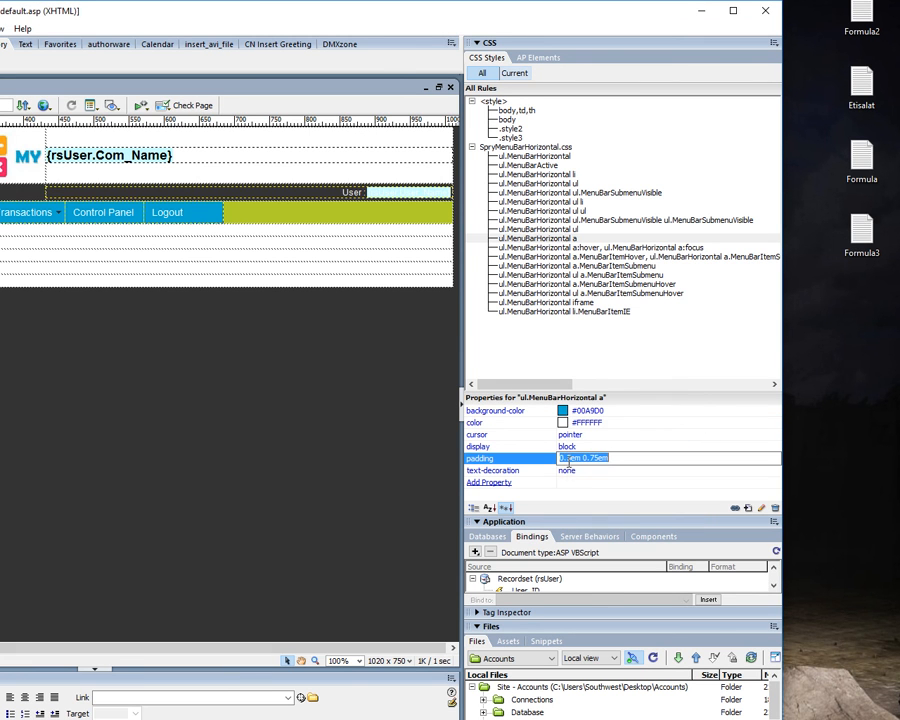
{"action": "left_click", "coordinate": [561, 458]}
{"action": "type", "text": "9"}
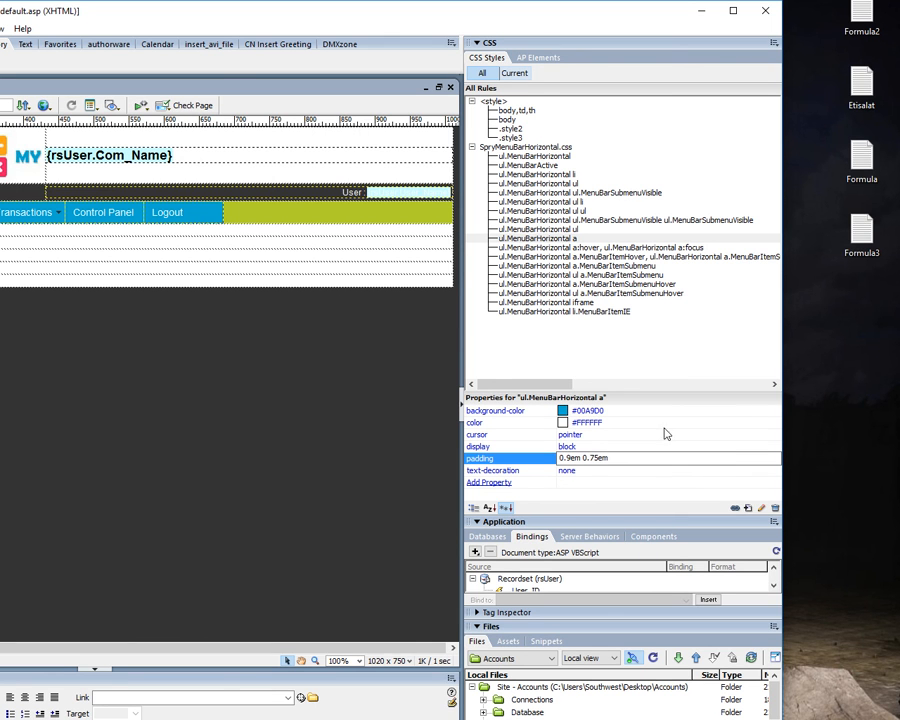
{"action": "left_click", "coordinate": [584, 471]}
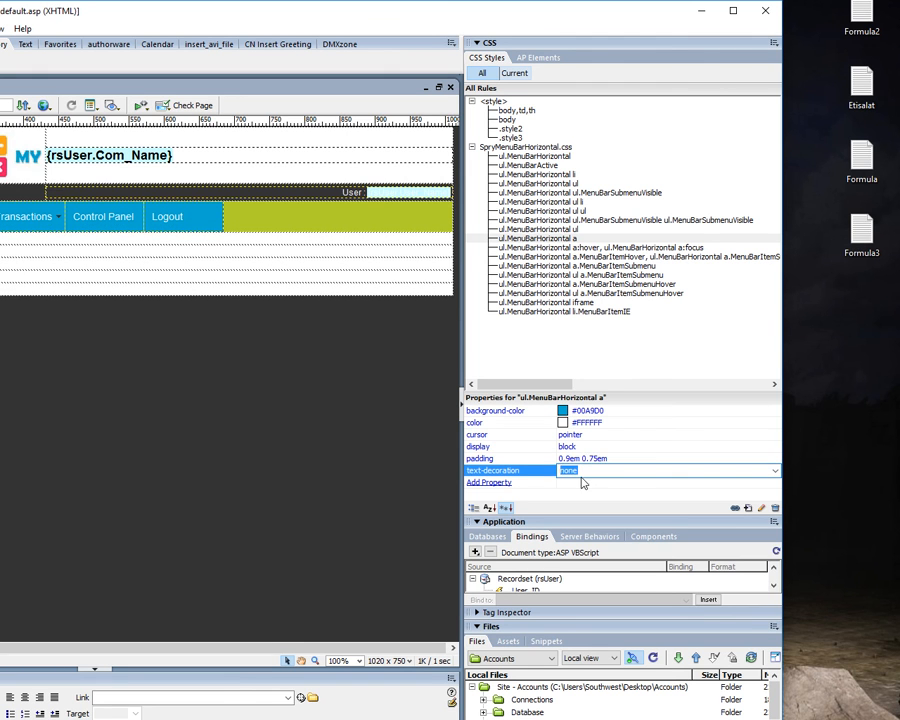
Set the ul.MenuBarHorizontal a rule's padding to 0.7em 0.75em.
{"action": "left_click", "coordinate": [566, 458]}
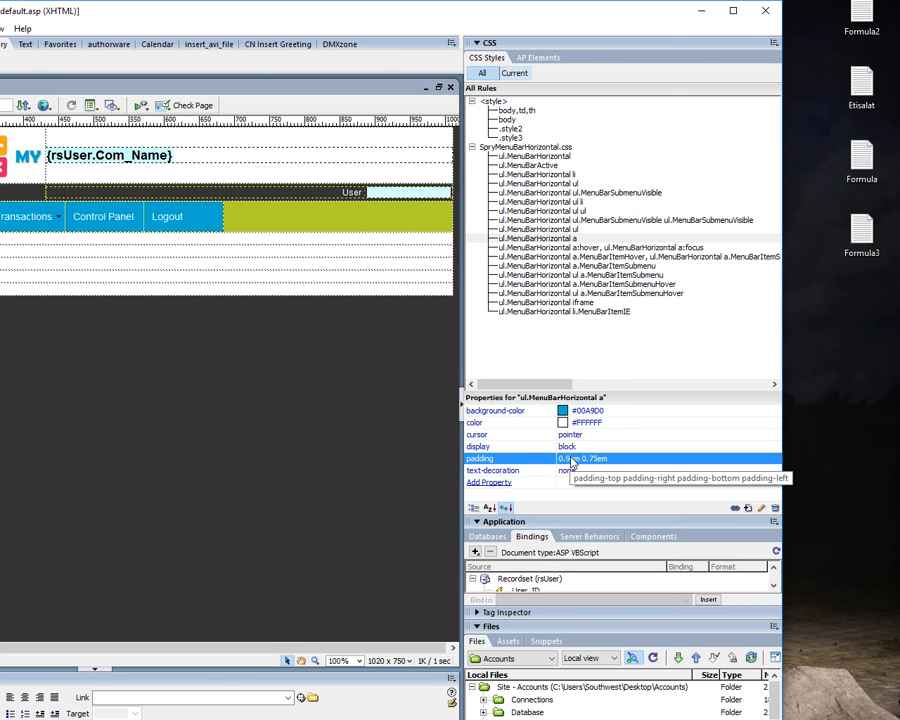
{"action": "left_click", "coordinate": [566, 458]}
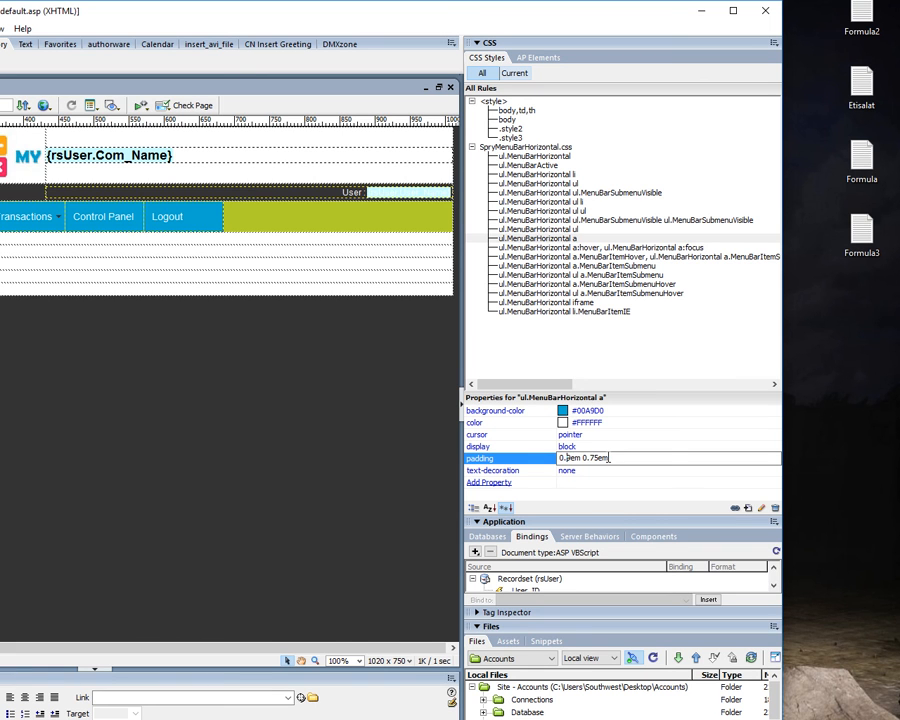
{"action": "key", "text": "BackSpace"}
{"action": "type", "text": "7"}
{"action": "key", "text": "Return"}
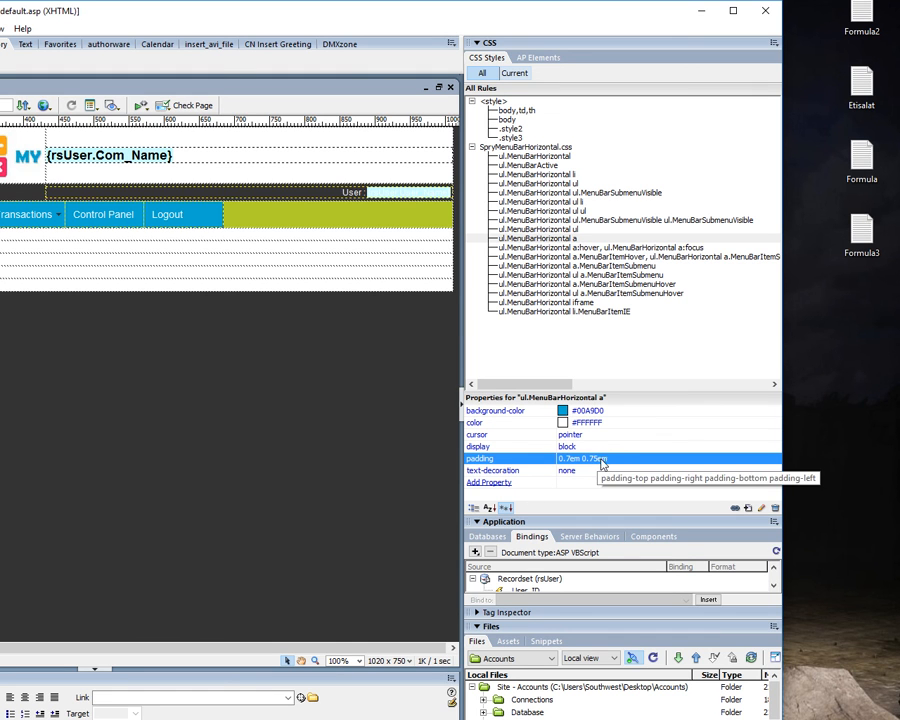
Try a padding of 0.7em 0.95em on the ul.MenuBarHorizontal a rule and restore it to 0.7em 0.75em.
{"action": "left_click", "coordinate": [596, 459]}
{"action": "left_click", "coordinate": [594, 459]}
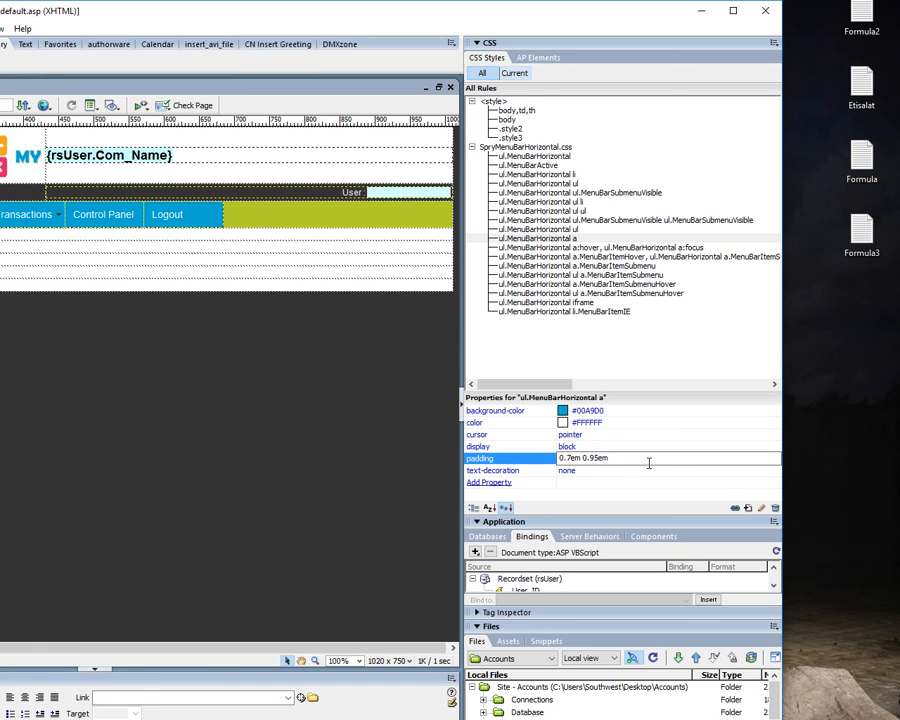
{"action": "left_click", "coordinate": [635, 472]}
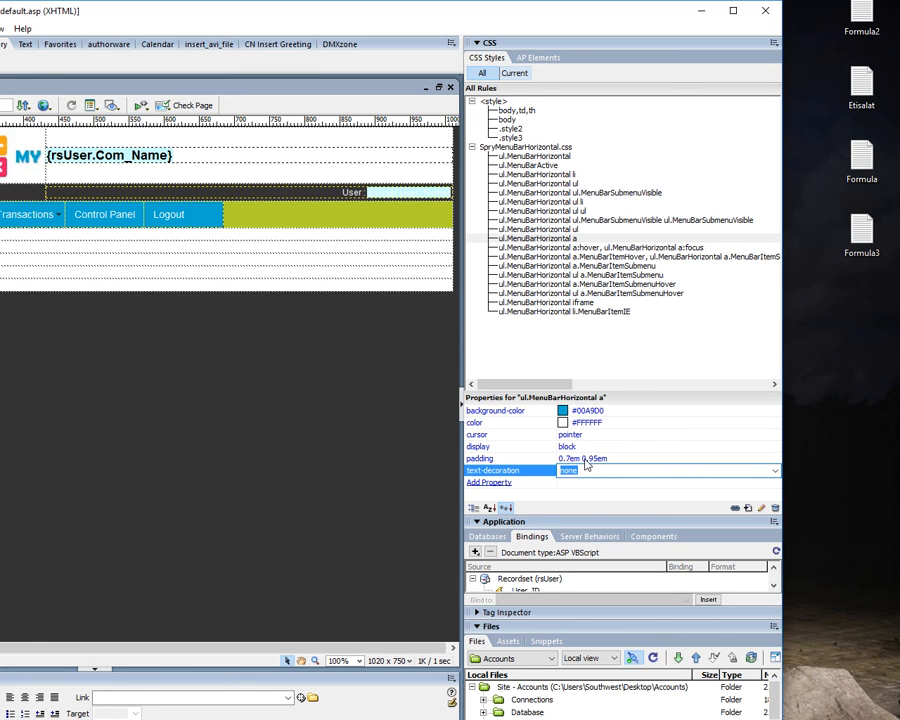
{"action": "left_click", "coordinate": [596, 459]}
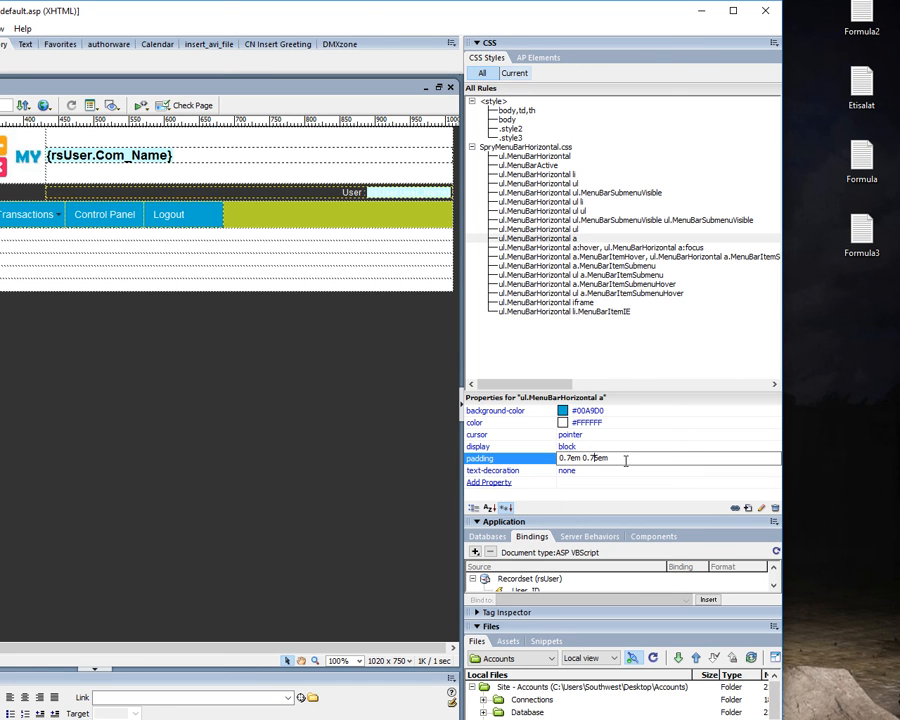
Set the background color of the ul.MenuBarHorizontal a:hover, a:focus rule to the logo's pink, #ED1361.
{"action": "left_click", "coordinate": [565, 248]}
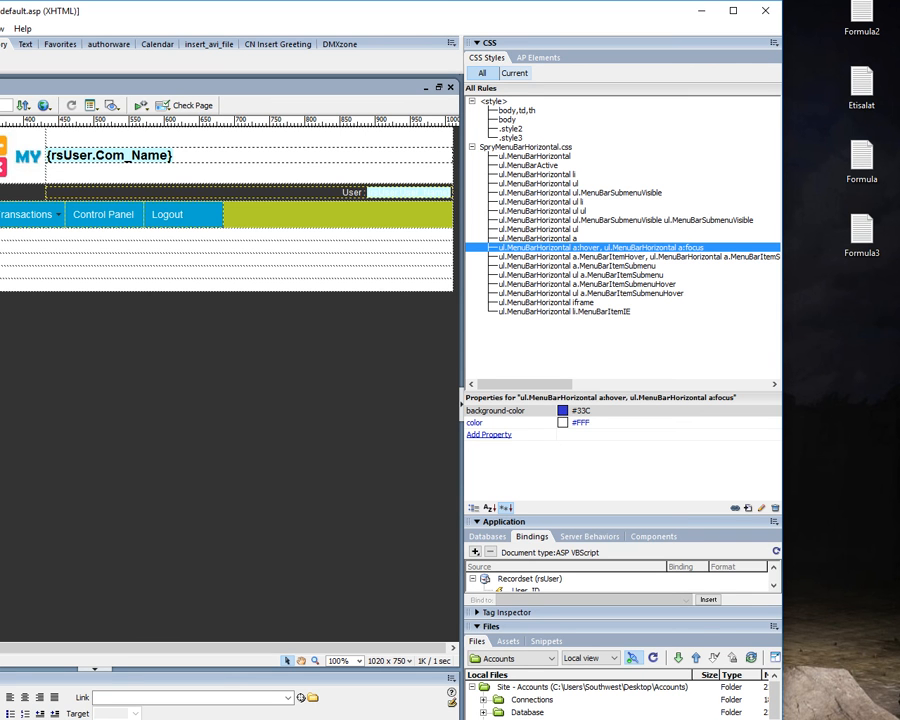
{"action": "left_click", "coordinate": [562, 410]}
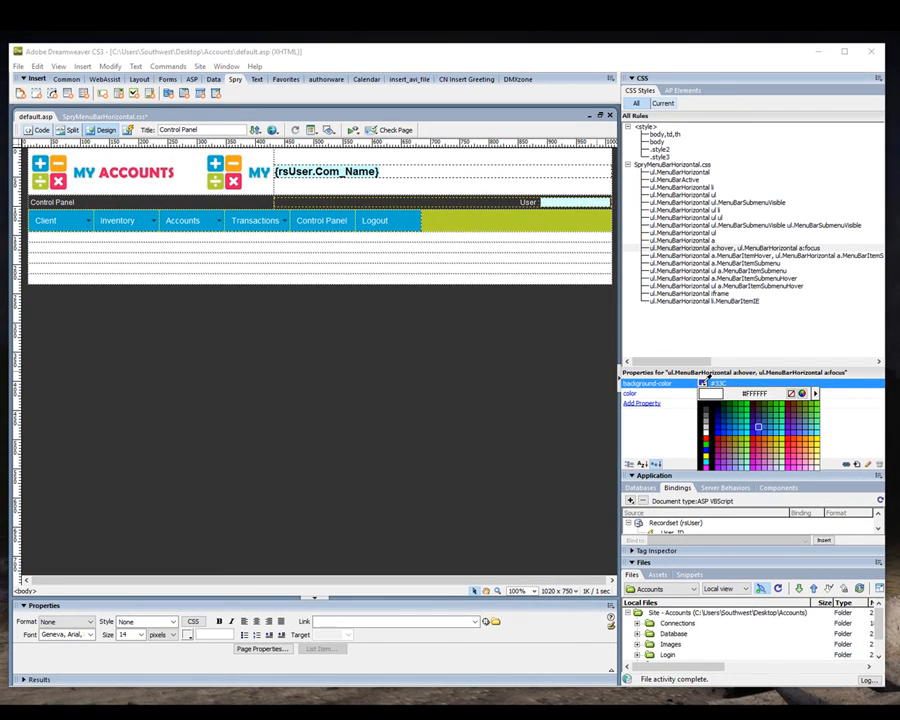
{"action": "left_click", "coordinate": [64, 173]}
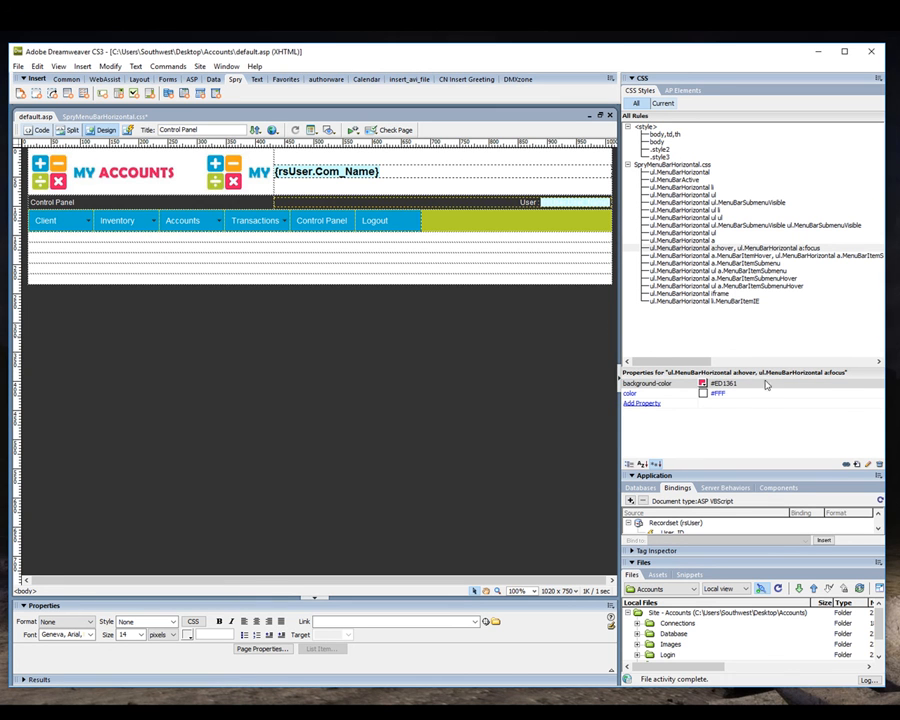
Save all open files and upload the SpryAssets folder to the testing server.
{"action": "left_click", "coordinate": [18, 66]}
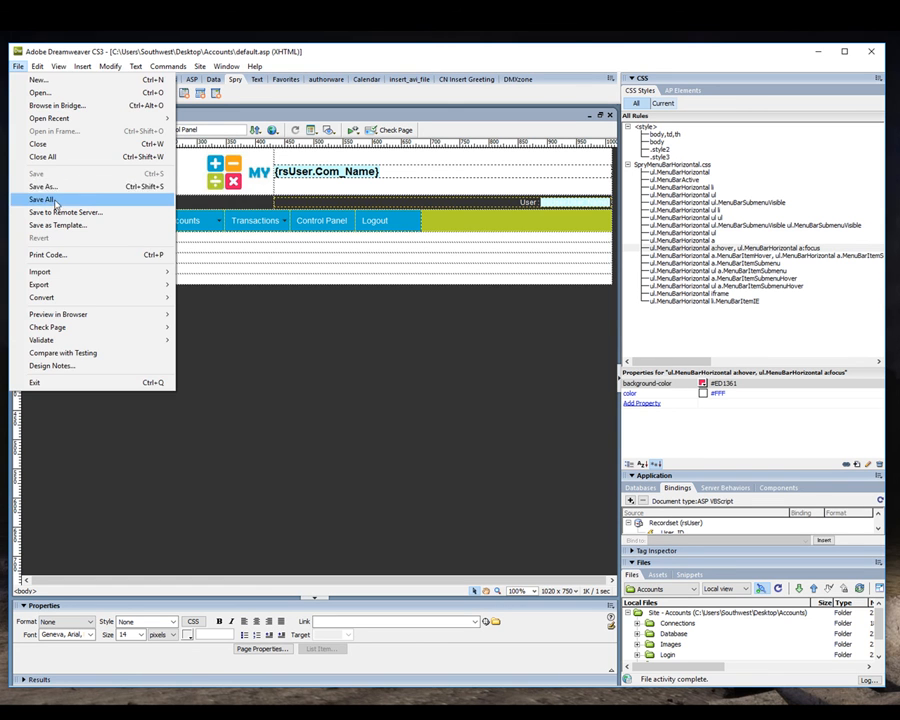
{"action": "left_click", "coordinate": [52, 199]}
{"action": "left_click_drag", "start_coordinate": [691, 545], "coordinate": [690, 464]}
{"action": "left_click", "coordinate": [667, 586]}
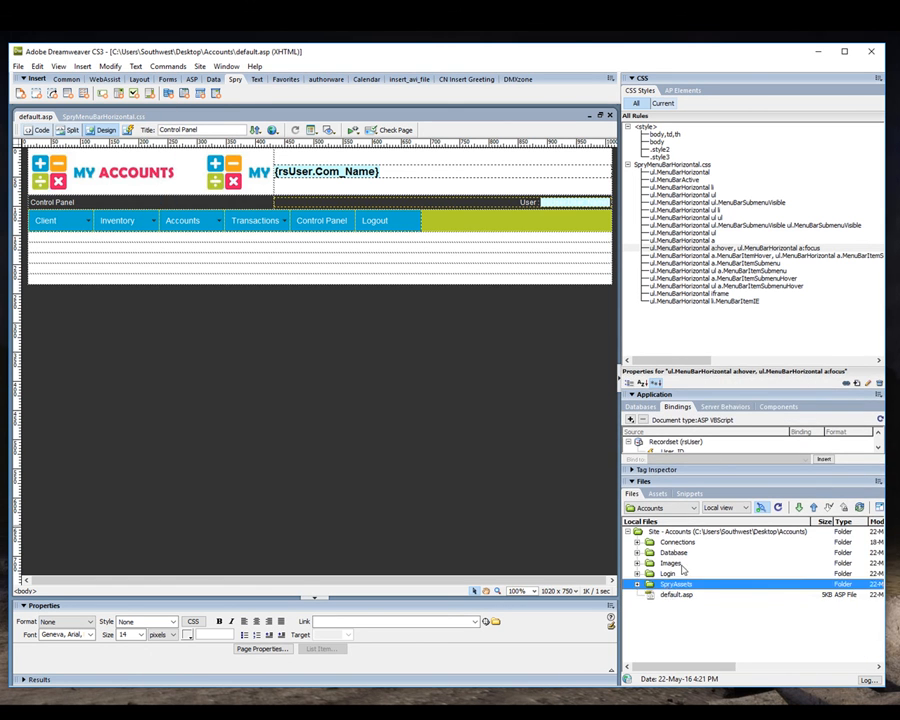
{"action": "left_click", "coordinate": [761, 508]}
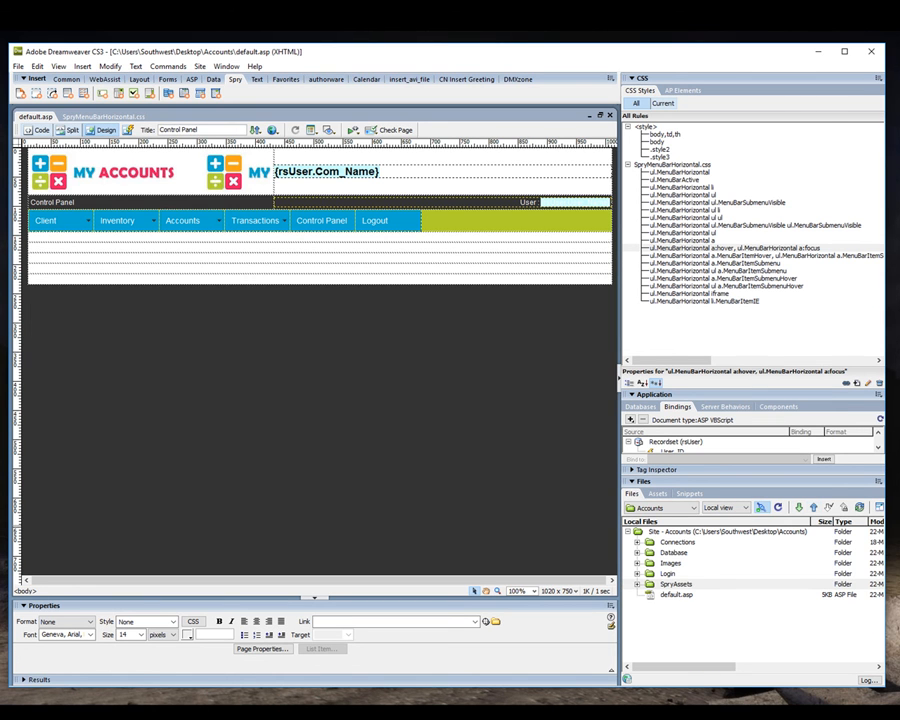
Preview default.asp in the browser, reload it, check the menu's hover colors and return to Dreamweaver.
{"action": "key", "text": "F12"}
{"action": "left_click", "coordinate": [242, 139]}
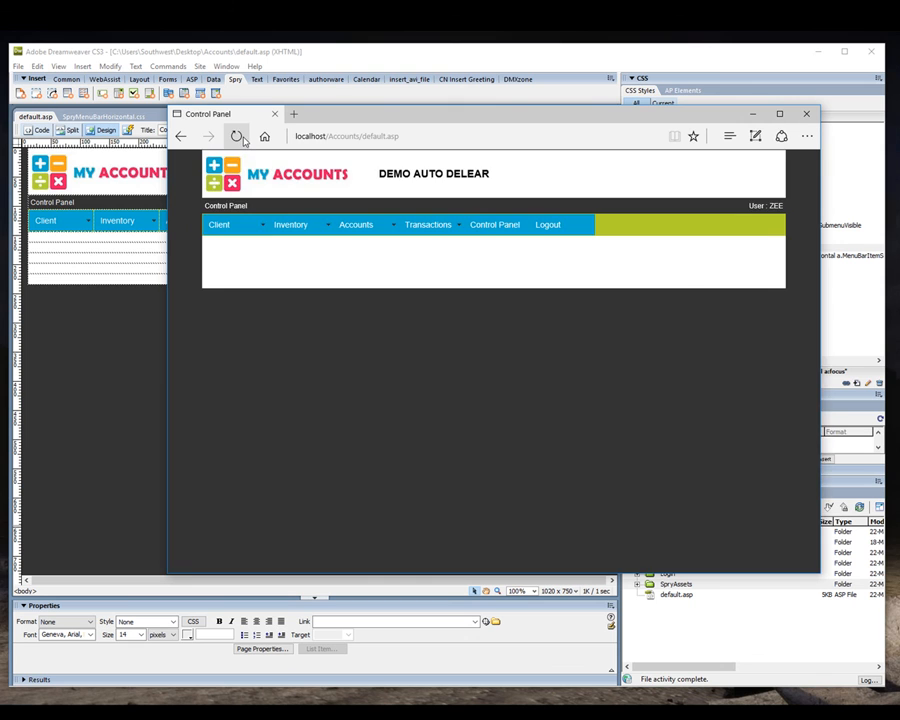
{"action": "mouse_move", "coordinate": [284, 231]}
{"action": "mouse_move", "coordinate": [462, 224]}
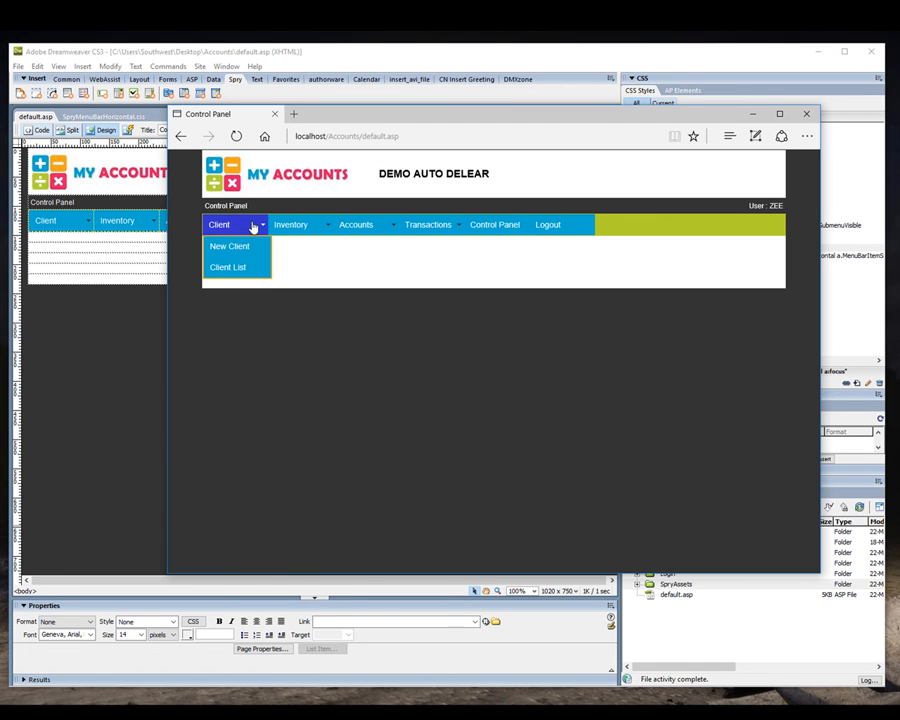
{"action": "mouse_move", "coordinate": [220, 226]}
{"action": "left_click", "coordinate": [138, 342]}
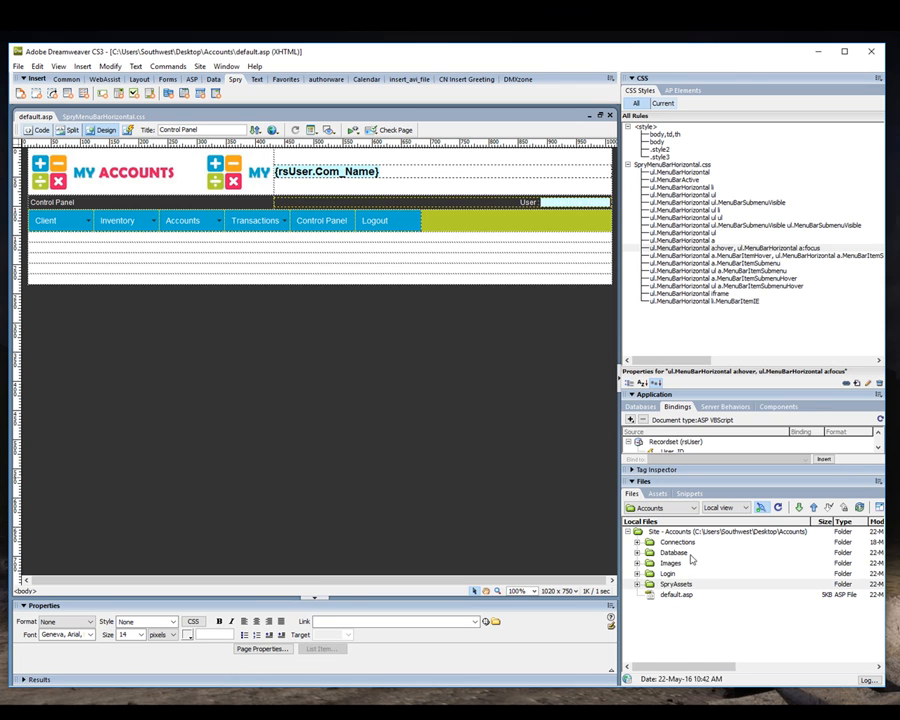
Set the background color of the ul.MenuBarHorizontal a.MenuBarItemHover rule to the logo's pink, #F21967.
{"action": "left_click", "coordinate": [704, 256]}
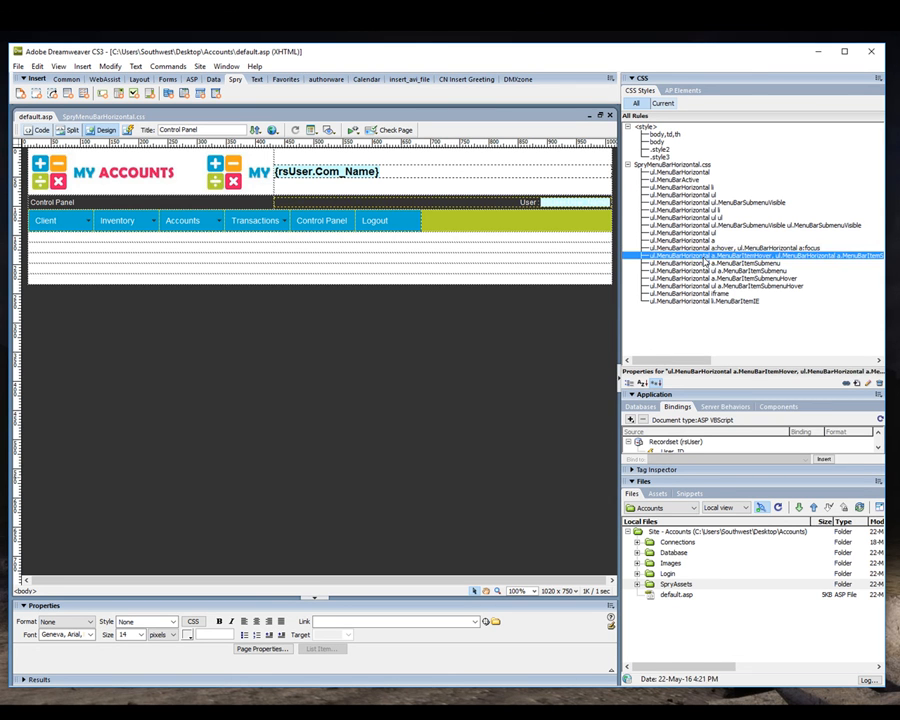
{"action": "left_click_drag", "start_coordinate": [714, 391], "coordinate": [714, 471]}
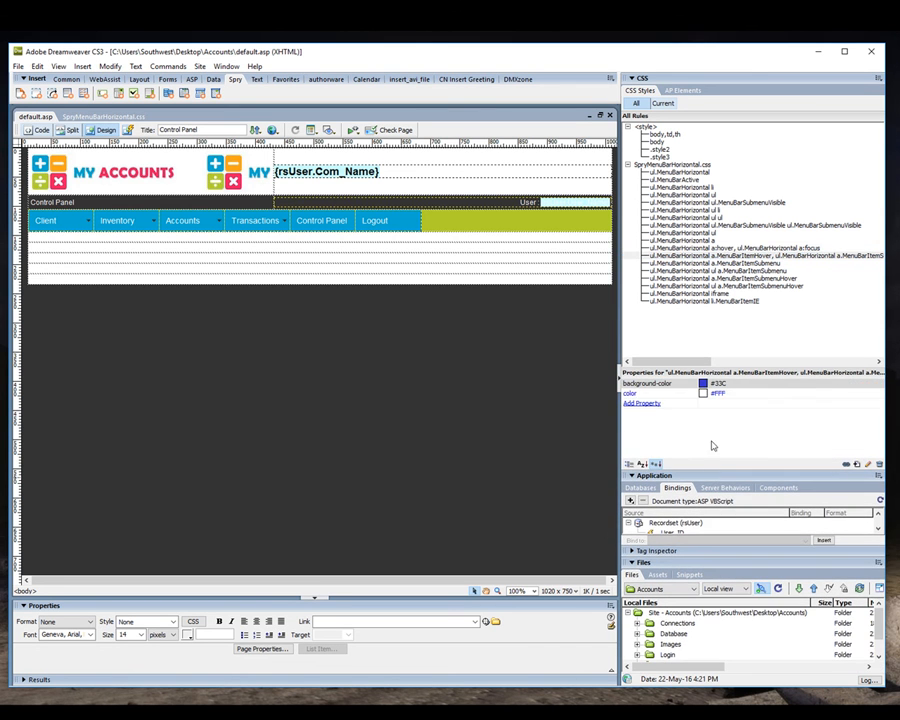
{"action": "left_click", "coordinate": [703, 385]}
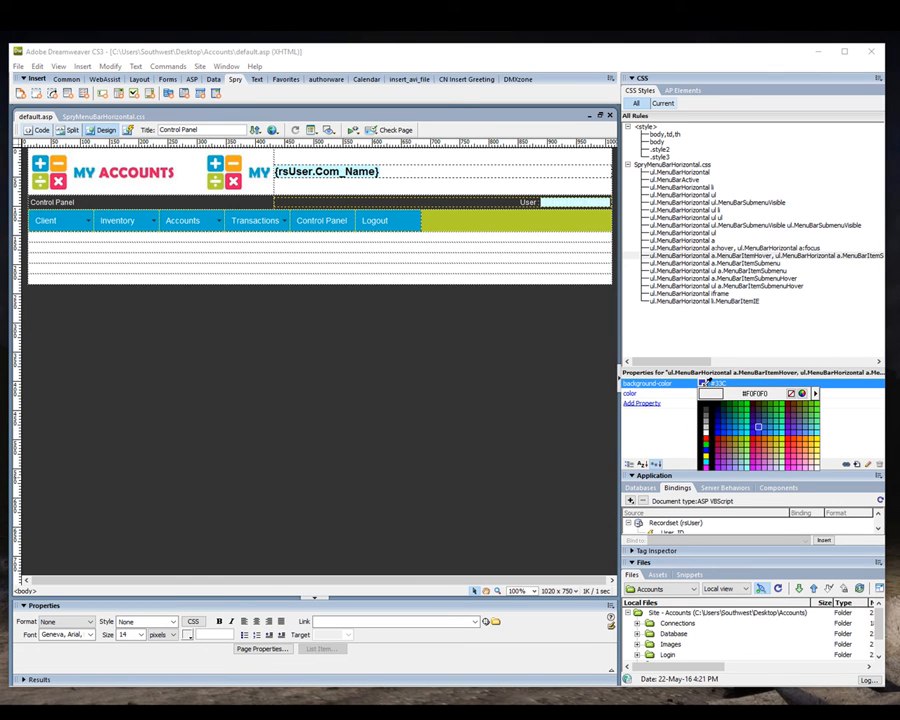
{"action": "left_click", "coordinate": [44, 170]}
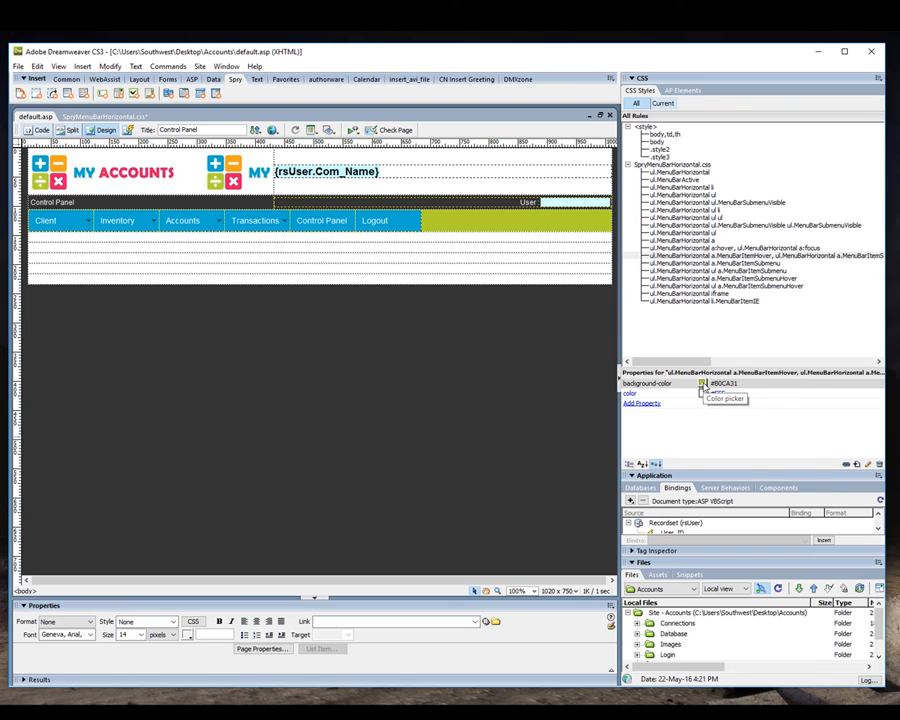
{"action": "left_click", "coordinate": [703, 392]}
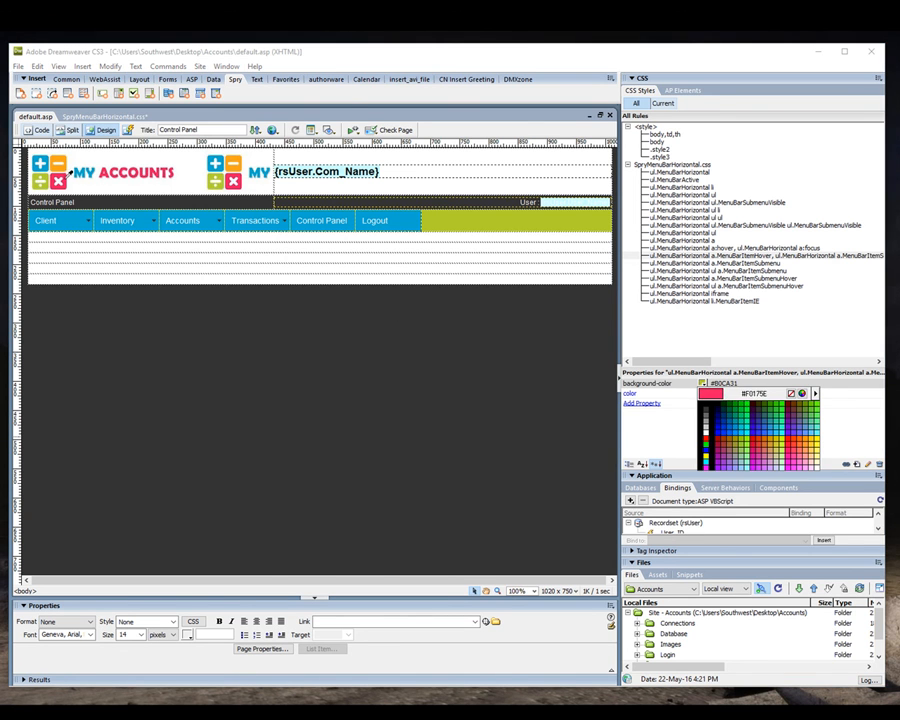
{"action": "left_click", "coordinate": [68, 171]}
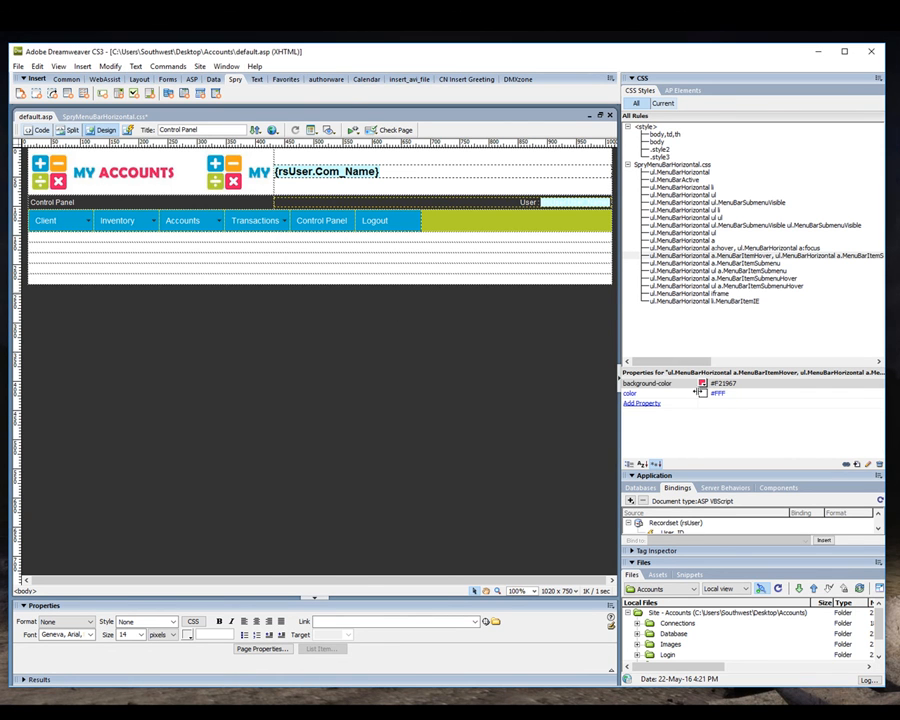
Save all changes and upload the updated SpryAssets folder again.
{"action": "left_click", "coordinate": [18, 66]}
{"action": "left_click", "coordinate": [41, 199]}
{"action": "left_click", "coordinate": [632, 476]}
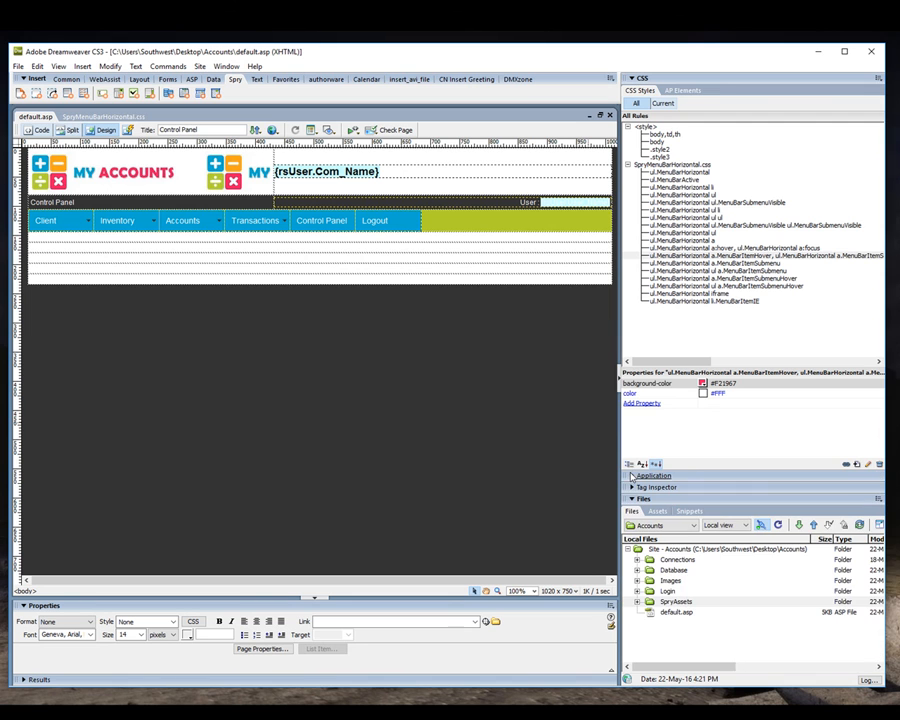
{"action": "left_click", "coordinate": [660, 602]}
{"action": "left_click", "coordinate": [814, 526]}
Preview default.asp in the browser, check the hover colors of the menu and submenu items, and return to Dreamweaver.
{"action": "key", "text": "F12"}
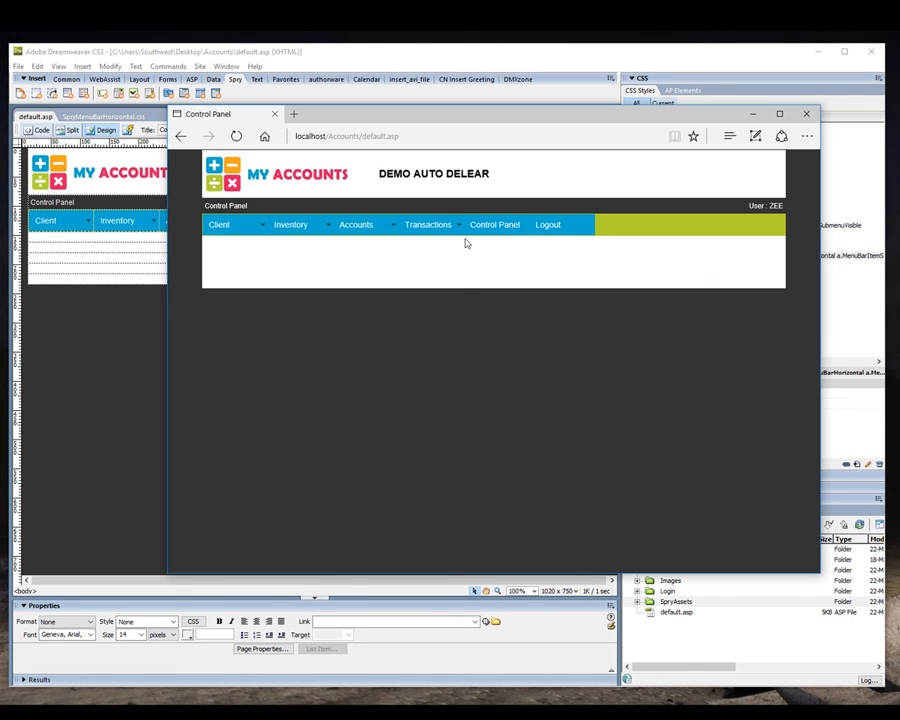
{"action": "mouse_move", "coordinate": [415, 230]}
{"action": "mouse_move", "coordinate": [367, 251]}
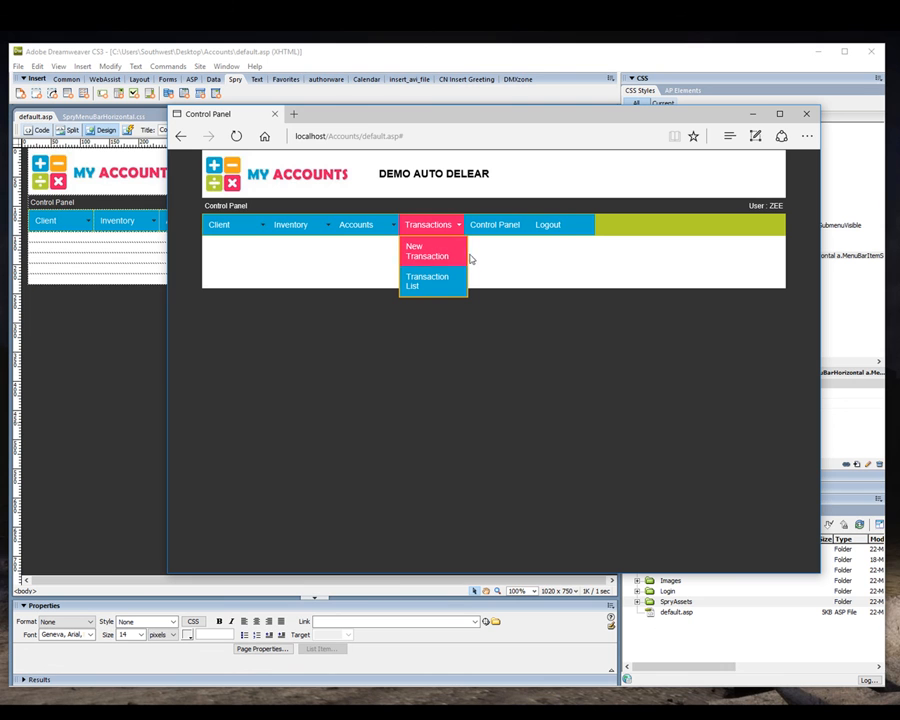
{"action": "left_click", "coordinate": [131, 377]}
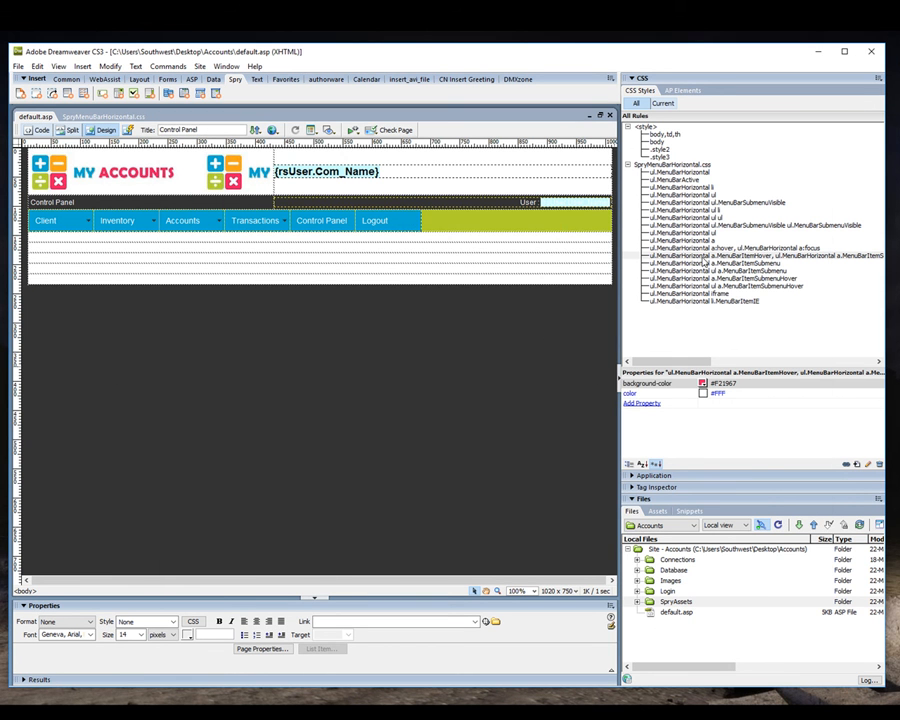
Examine the properties of the submenu, submenu hover, iframe, MenuBarItemIE and MenuBarItemHover rules in SpryMenuBarHorizontal.css.
{"action": "left_click", "coordinate": [706, 264]}
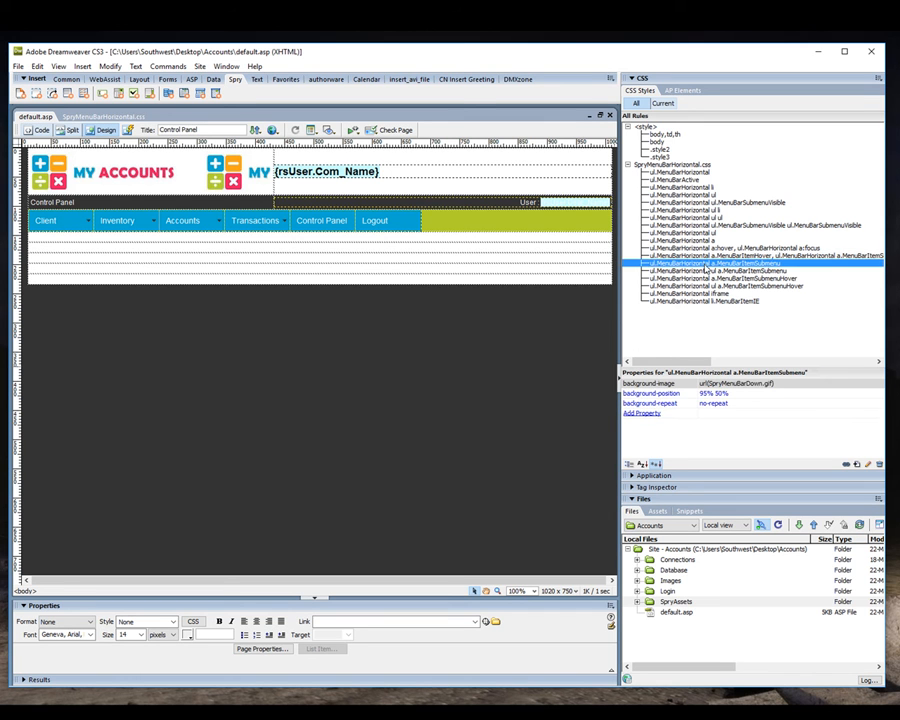
{"action": "left_click", "coordinate": [706, 271]}
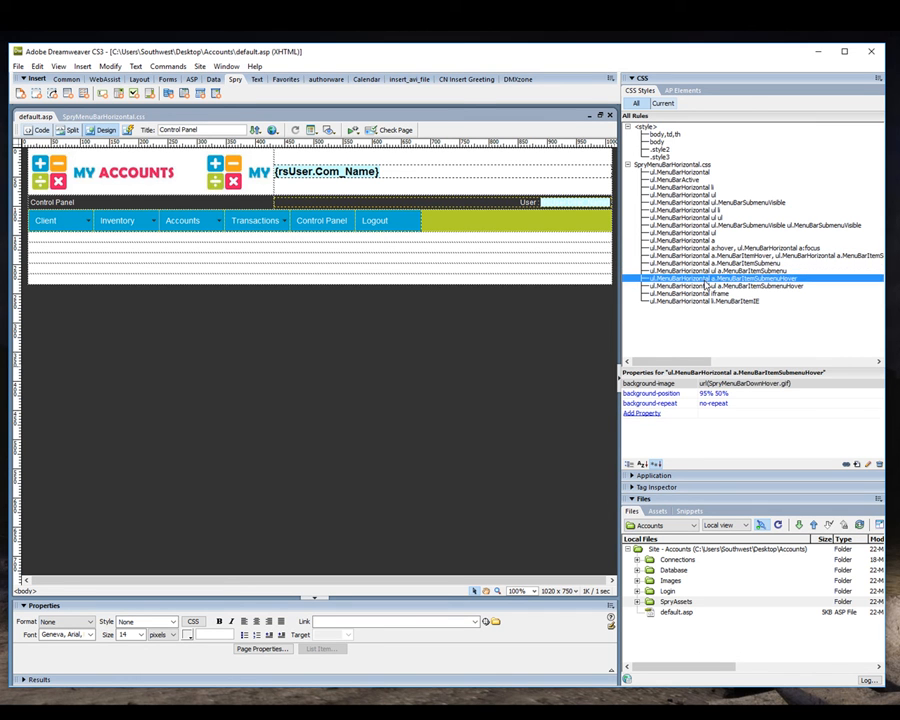
{"action": "double_click", "coordinate": [706, 286]}
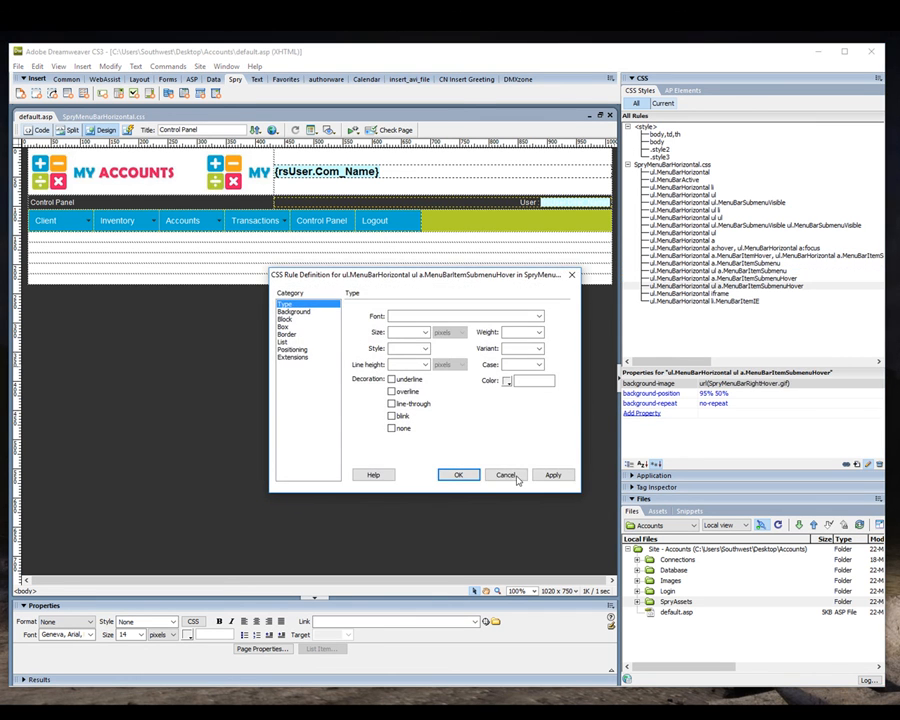
{"action": "left_click", "coordinate": [506, 474]}
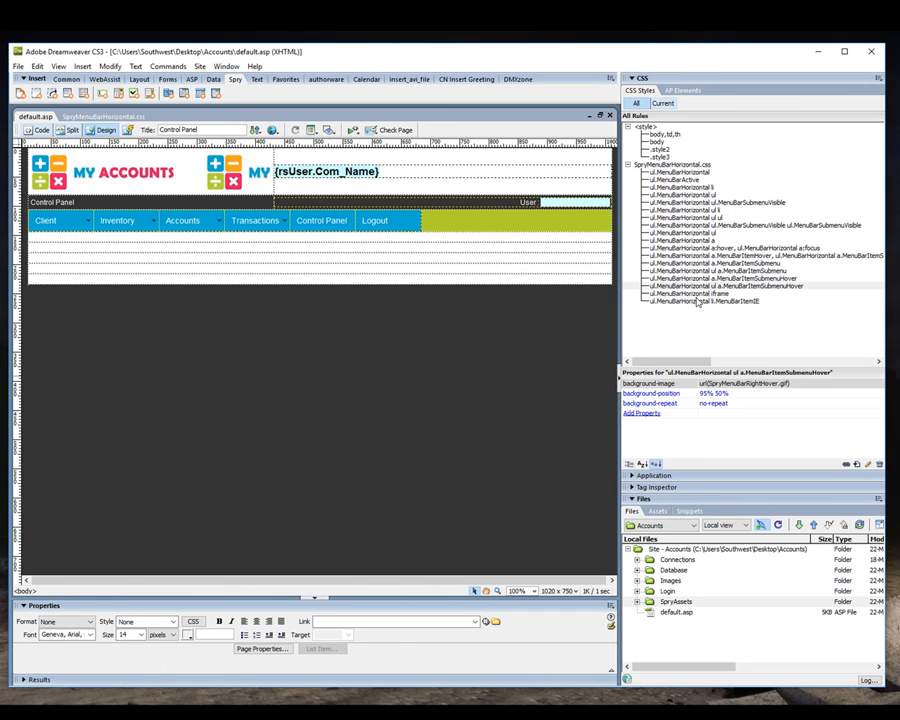
{"action": "left_click", "coordinate": [698, 293]}
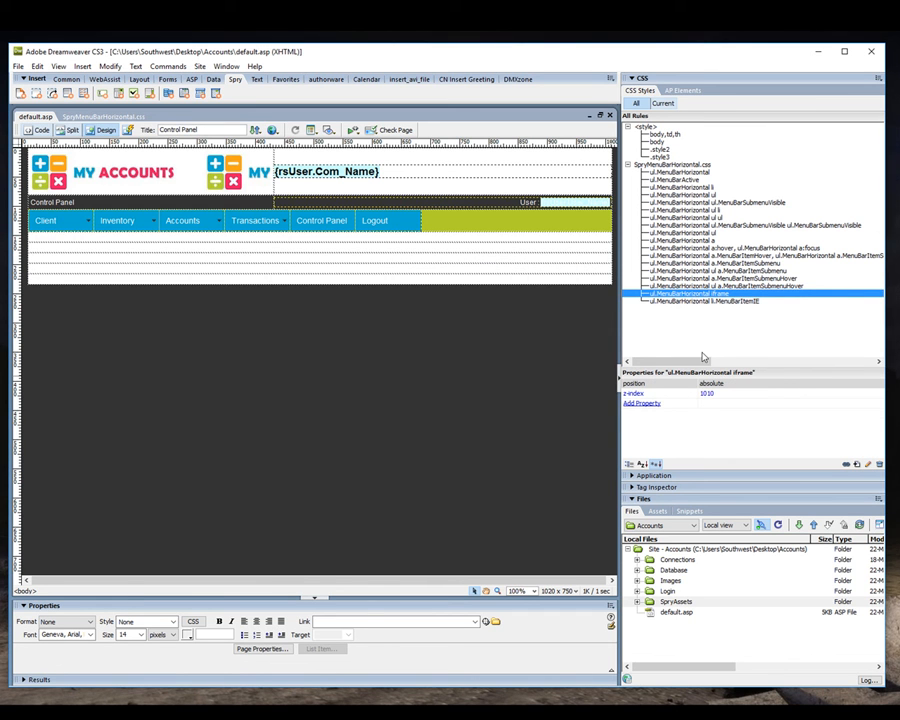
{"action": "left_click", "coordinate": [695, 302]}
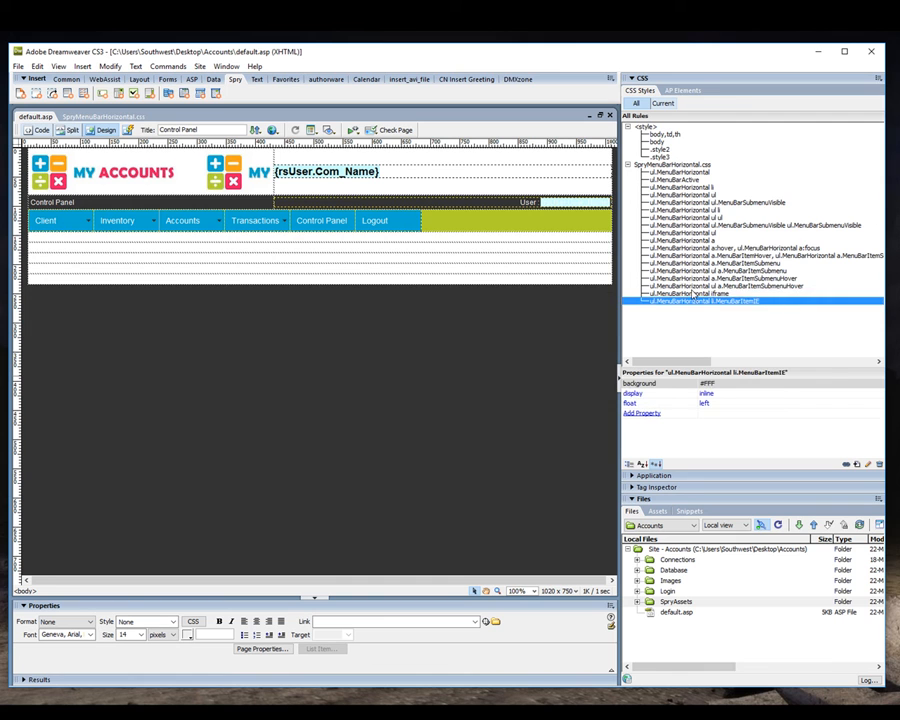
{"action": "left_click", "coordinate": [692, 286]}
{"action": "left_click", "coordinate": [690, 256]}
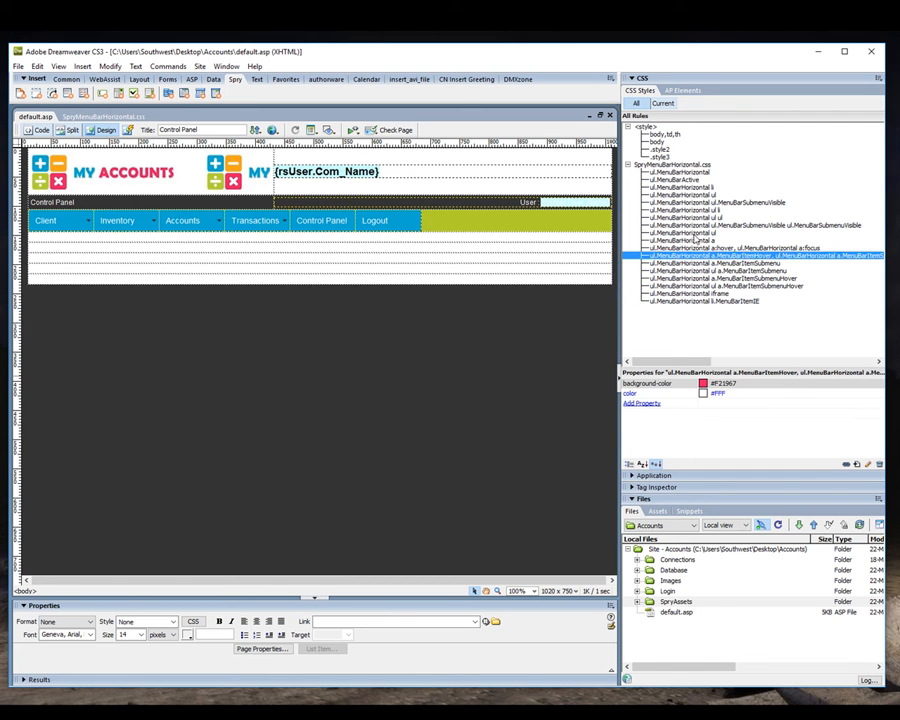
Look through the menu rules and set the width of the ul.MenuBarHorizontal ul li rule to 9.2 ems.
{"action": "left_click", "coordinate": [697, 240]}
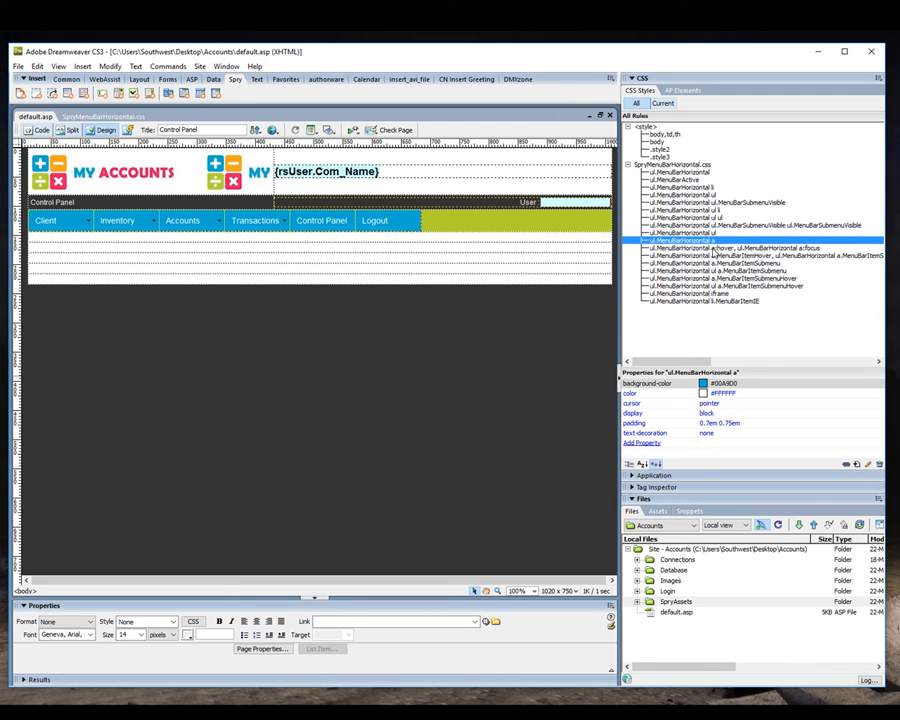
{"action": "left_click", "coordinate": [706, 233]}
{"action": "double_click", "coordinate": [707, 226]}
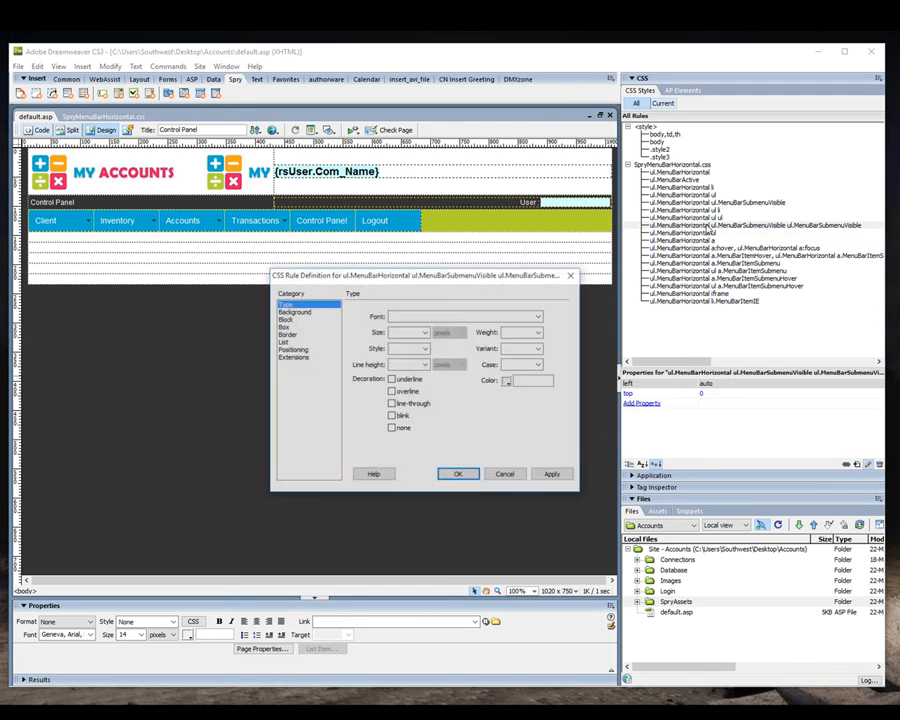
{"action": "left_click", "coordinate": [522, 476]}
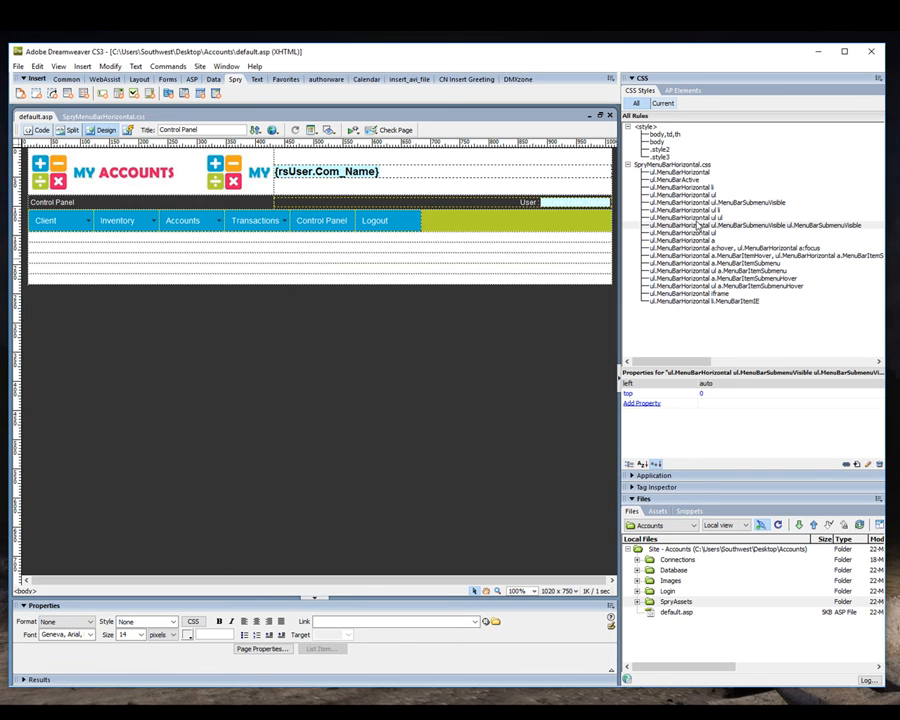
{"action": "left_click", "coordinate": [697, 219]}
{"action": "left_click", "coordinate": [697, 210]}
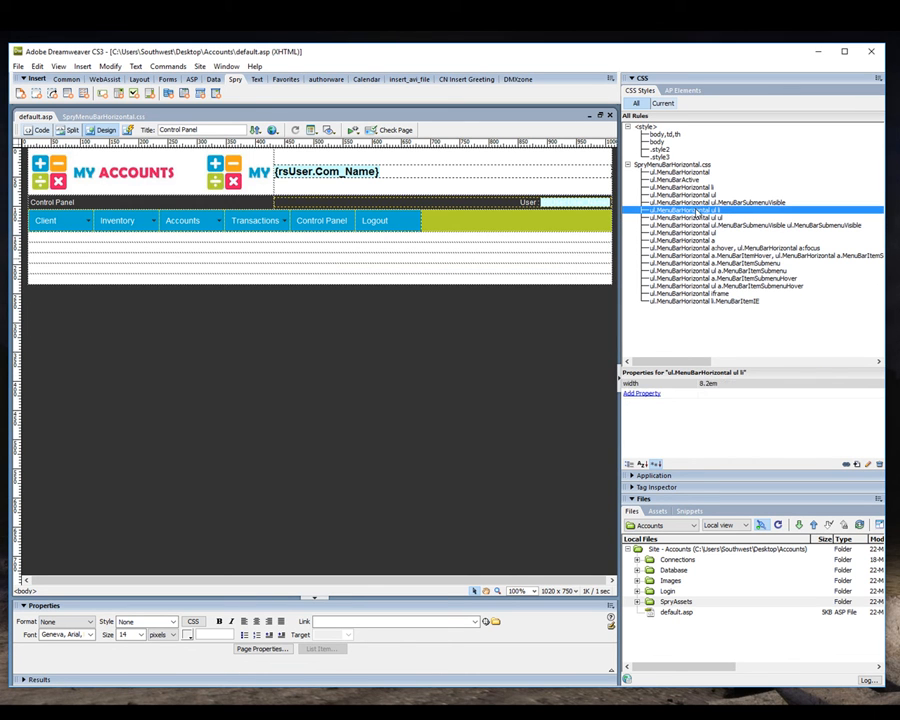
{"action": "left_click", "coordinate": [706, 383]}
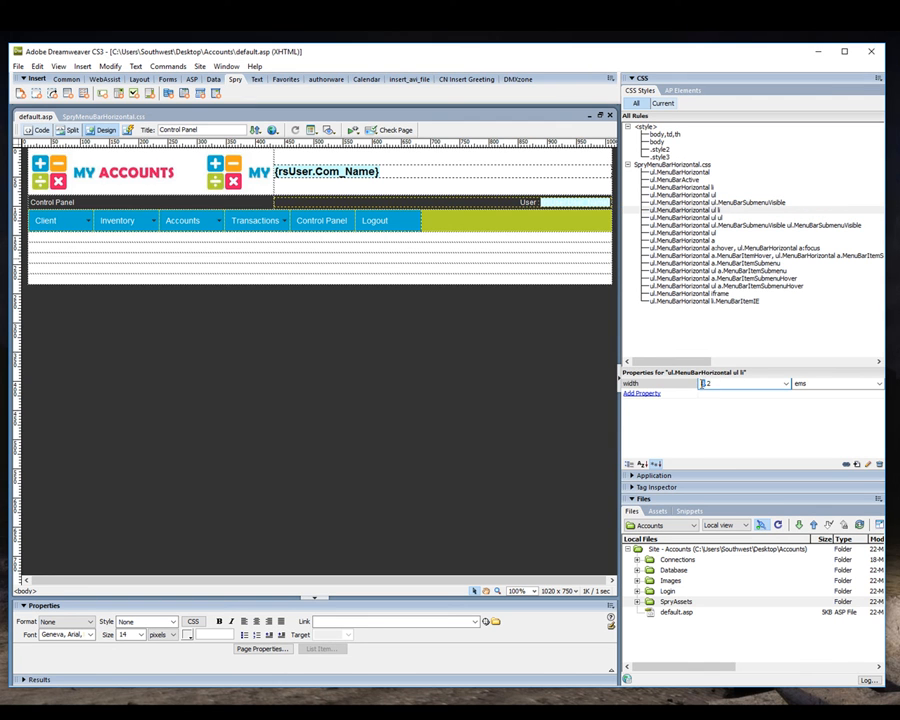
{"action": "type", "text": "9.2"}
{"action": "key", "text": "Return"}
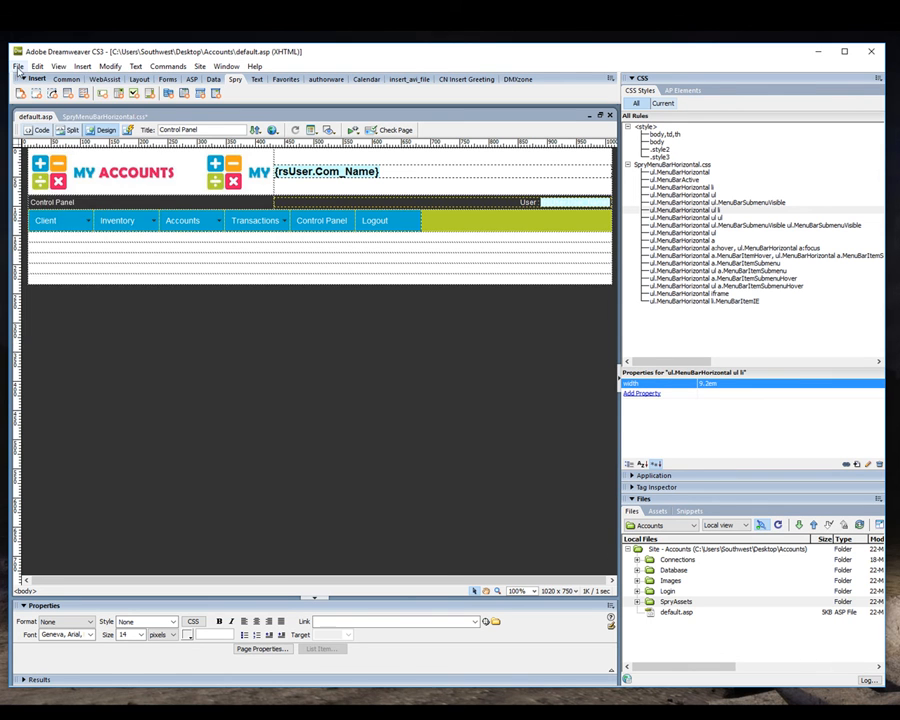
Save all files and upload the SpryAssets folder with the new submenu item width.
{"action": "left_click", "coordinate": [18, 66]}
{"action": "left_click", "coordinate": [42, 199]}
{"action": "left_click", "coordinate": [670, 605]}
{"action": "left_click", "coordinate": [813, 526]}
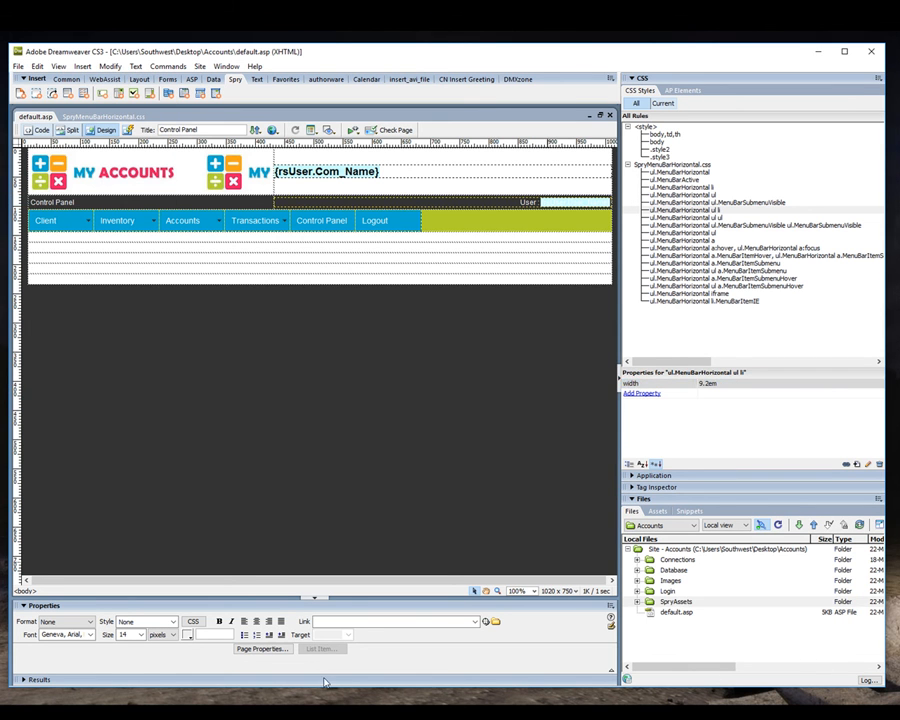
Check the Transactions and Accounts submenus of default.asp in the browser, and return to Dreamweaver.
{"action": "left_click", "coordinate": [304, 715]}
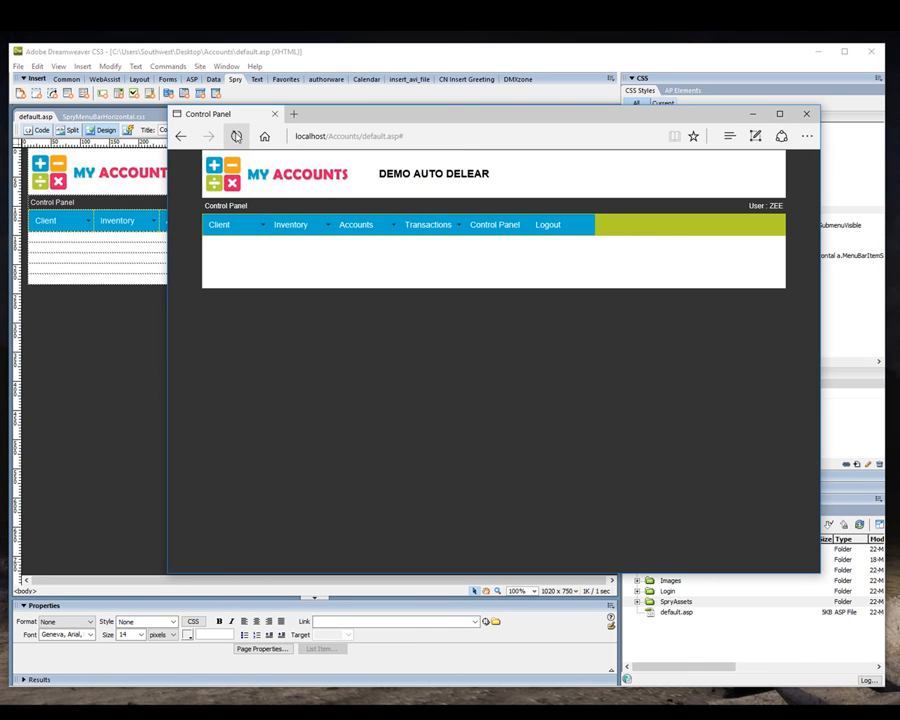
{"action": "mouse_move", "coordinate": [430, 224]}
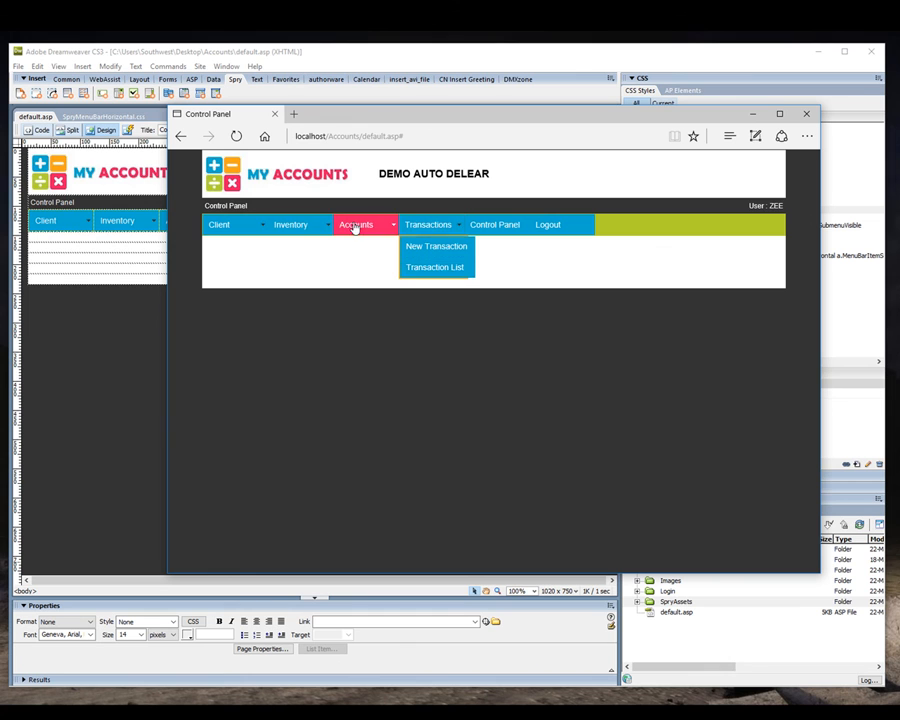
{"action": "mouse_move", "coordinate": [358, 229]}
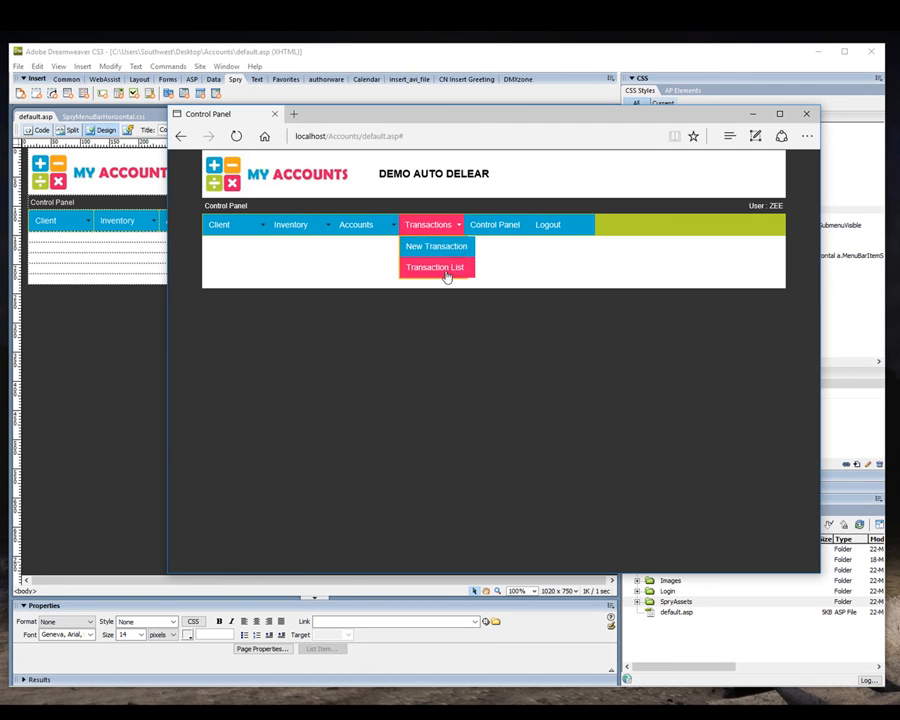
{"action": "left_click", "coordinate": [165, 390]}
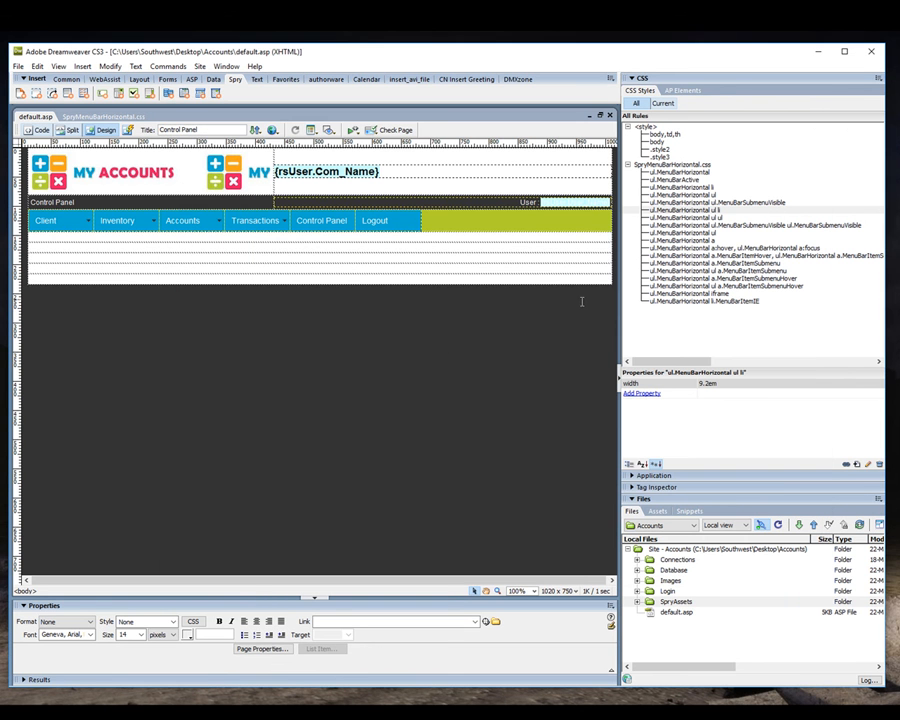
Set the width of the ul.MenuBarHorizontal ul rule to 9.2 ems.
{"action": "left_click", "coordinate": [701, 203]}
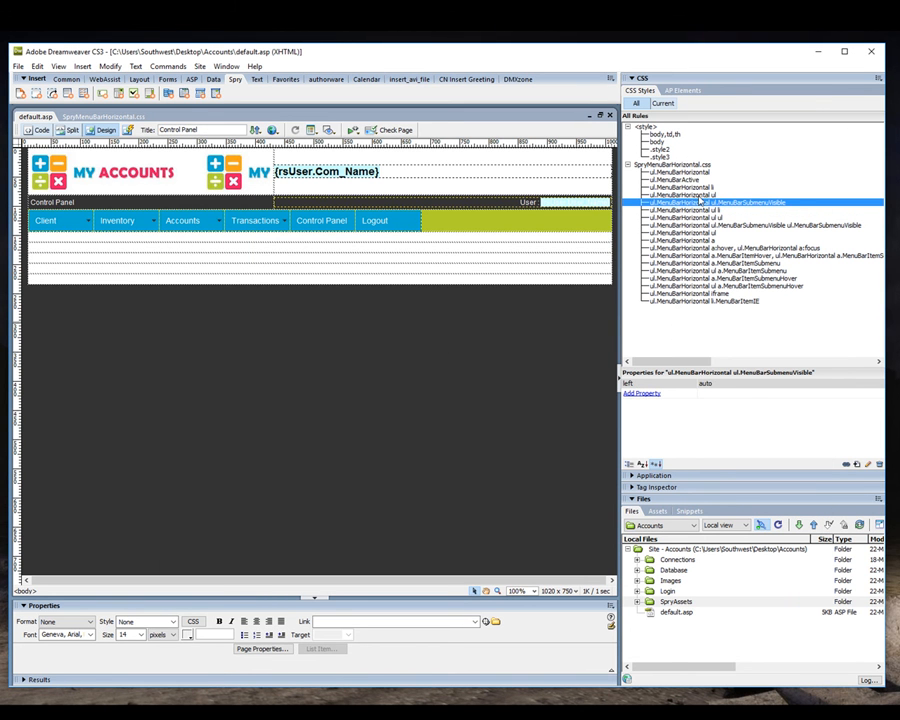
{"action": "left_click", "coordinate": [702, 195]}
{"action": "scroll", "coordinate": [729, 429], "scroll_direction": "down", "scroll_amount": 1}
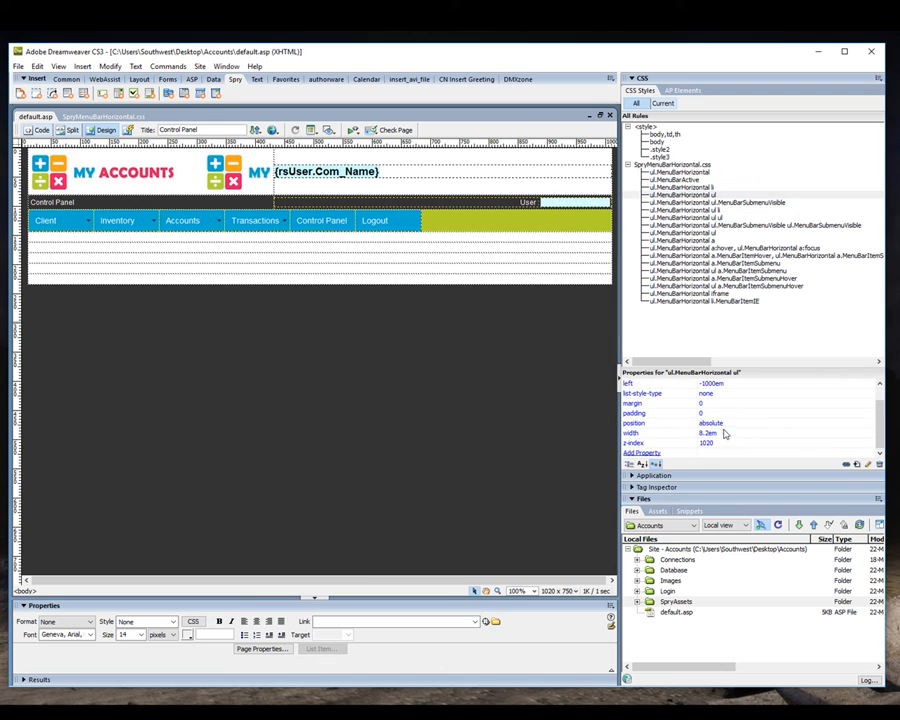
{"action": "left_click", "coordinate": [706, 433]}
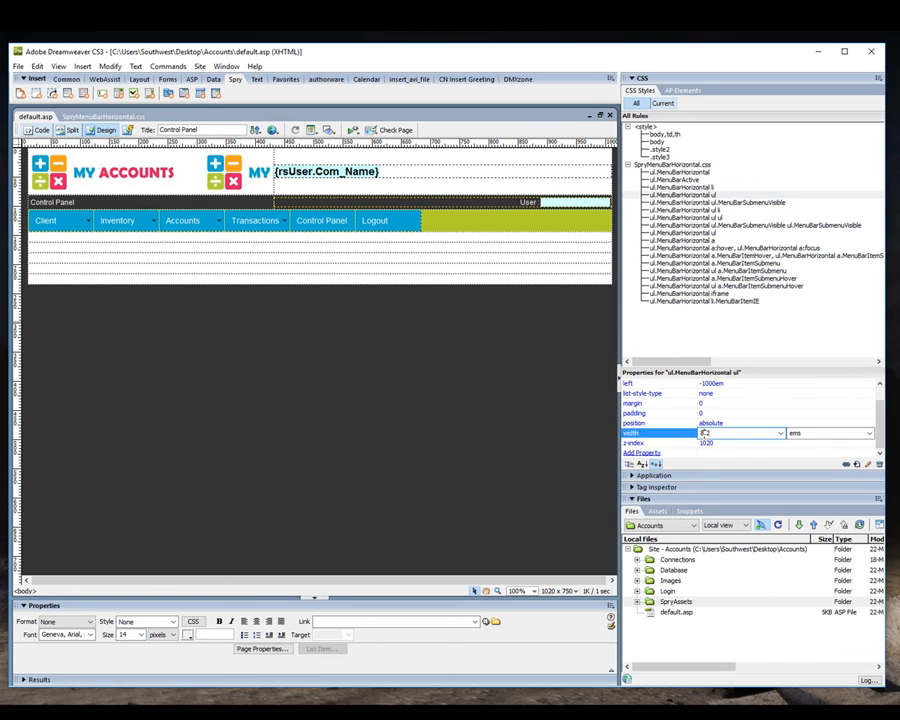
{"action": "key", "text": "BackSpace"}
{"action": "type", "text": "9"}
{"action": "left_click", "coordinate": [767, 423]}
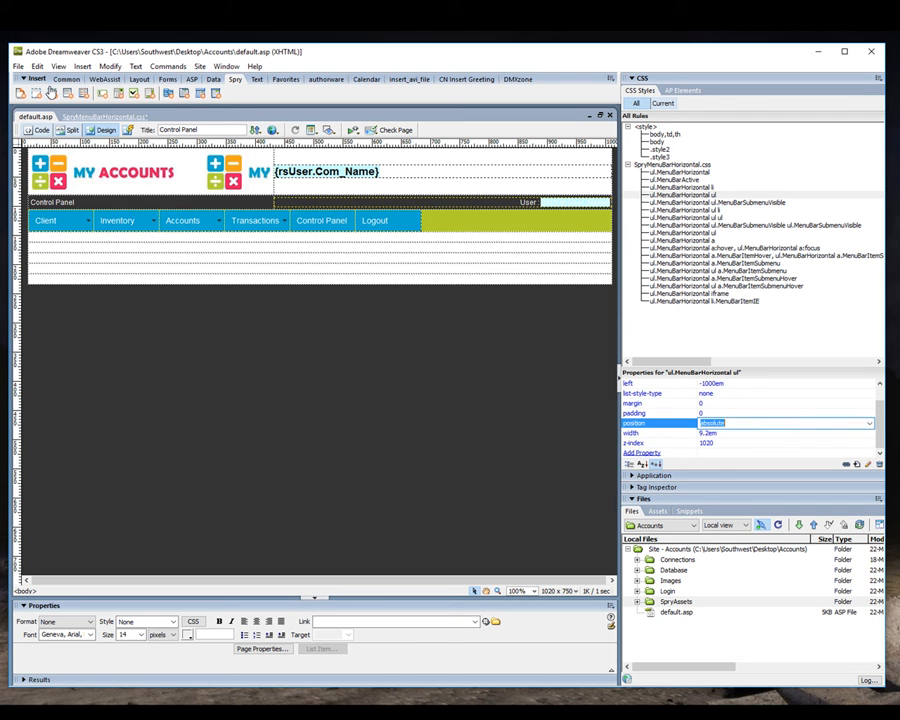
Save all changes and upload the SpryAssets folder to the server again.
{"action": "left_click", "coordinate": [18, 66]}
{"action": "left_click", "coordinate": [40, 199]}
{"action": "left_click", "coordinate": [812, 527]}
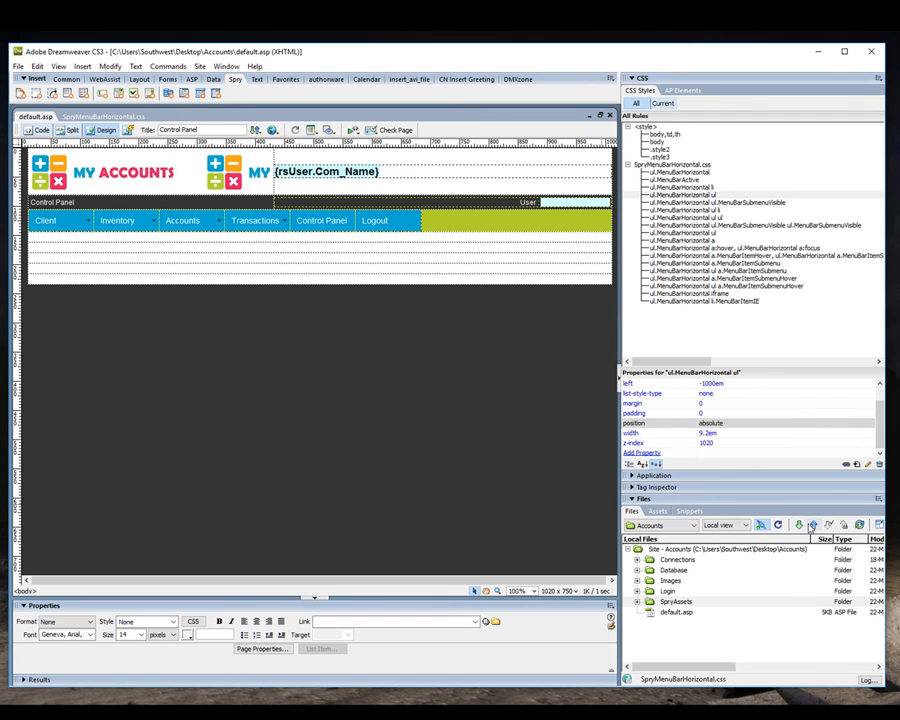
Preview default.asp in the browser, check the submenu widths, and test the Logout menu item.
{"action": "key", "text": "F12"}
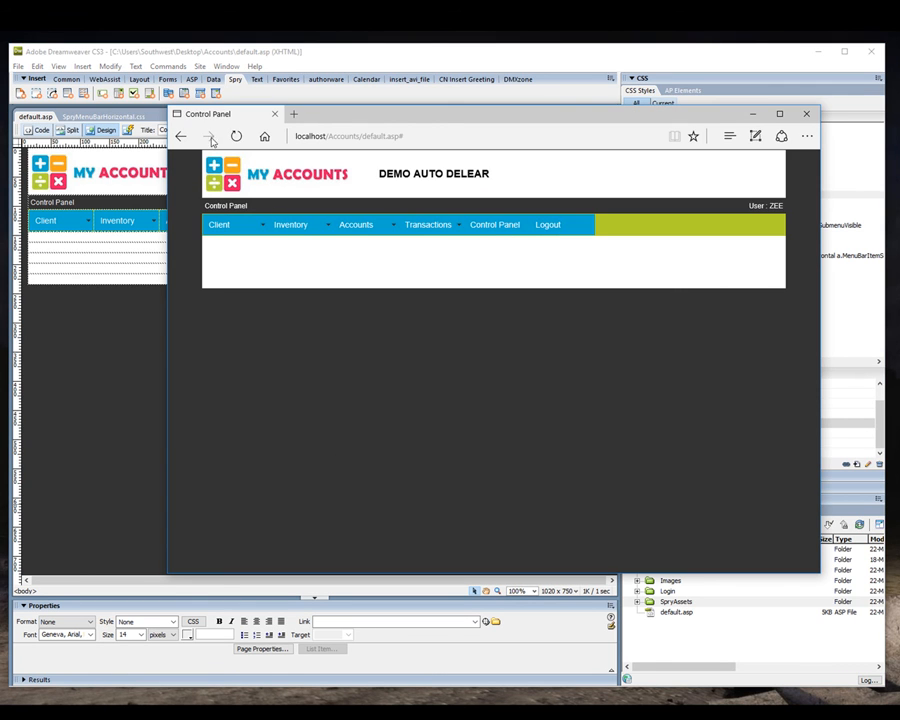
{"action": "mouse_move", "coordinate": [307, 231]}
{"action": "left_click_drag", "start_coordinate": [402, 114], "coordinate": [312, 203]}
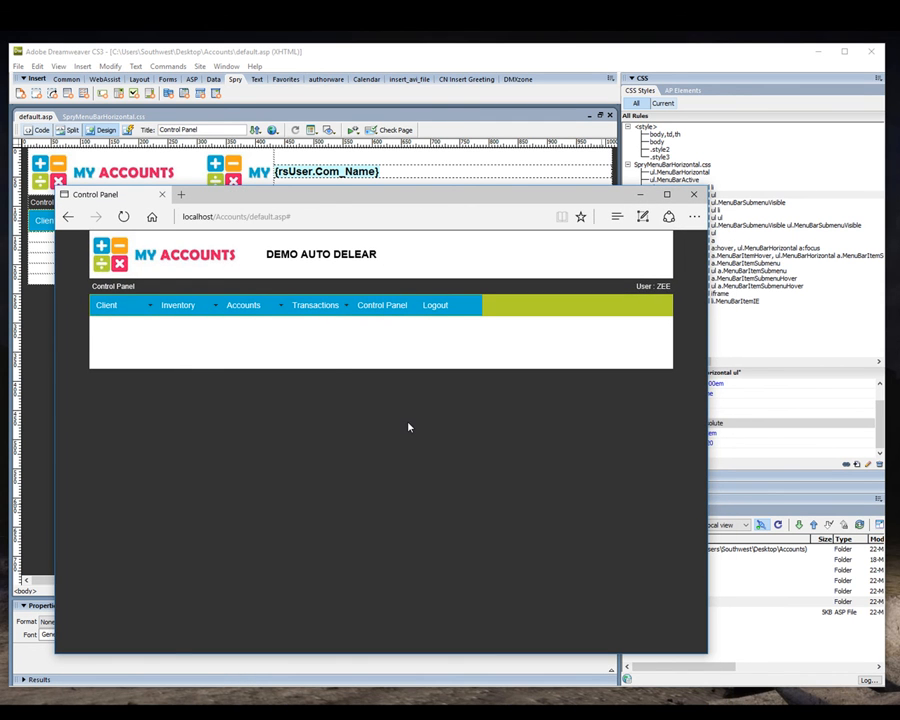
{"action": "left_click", "coordinate": [435, 305]}
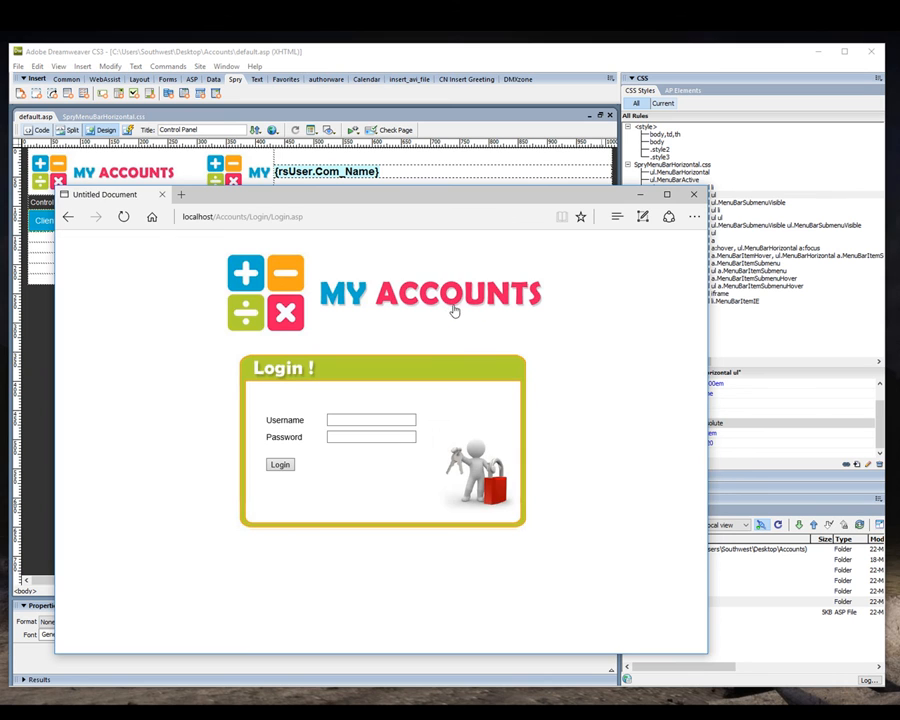